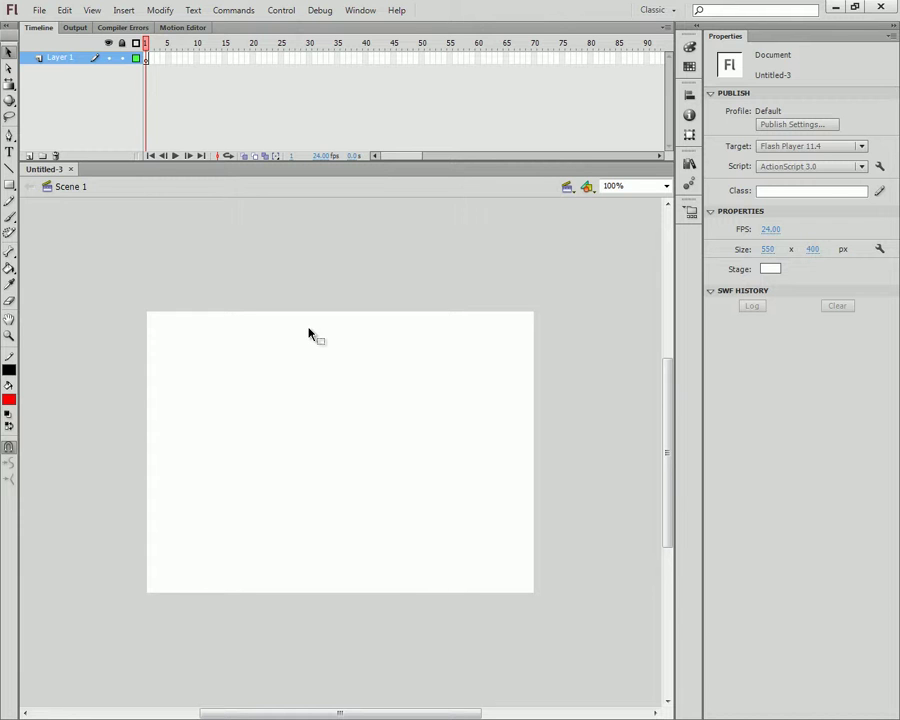
Extend Layer 1 with a frame at frame 3 and keyframes at frames 7, 11, 20 and 21.
right_click(158, 57)
click(206, 117)
right_click(178, 60)
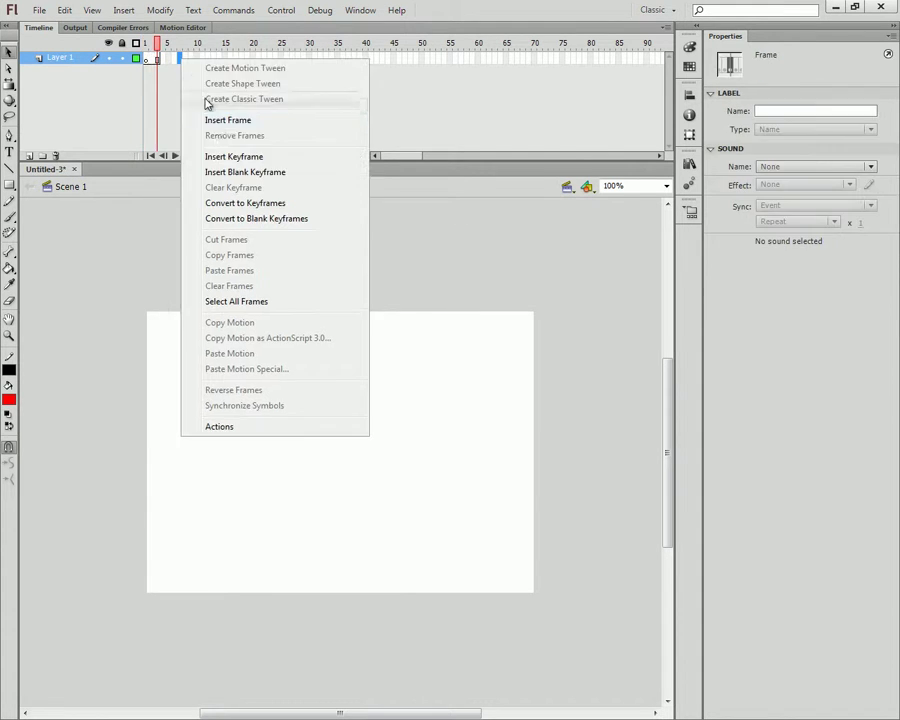
click(230, 154)
right_click(202, 60)
click(252, 154)
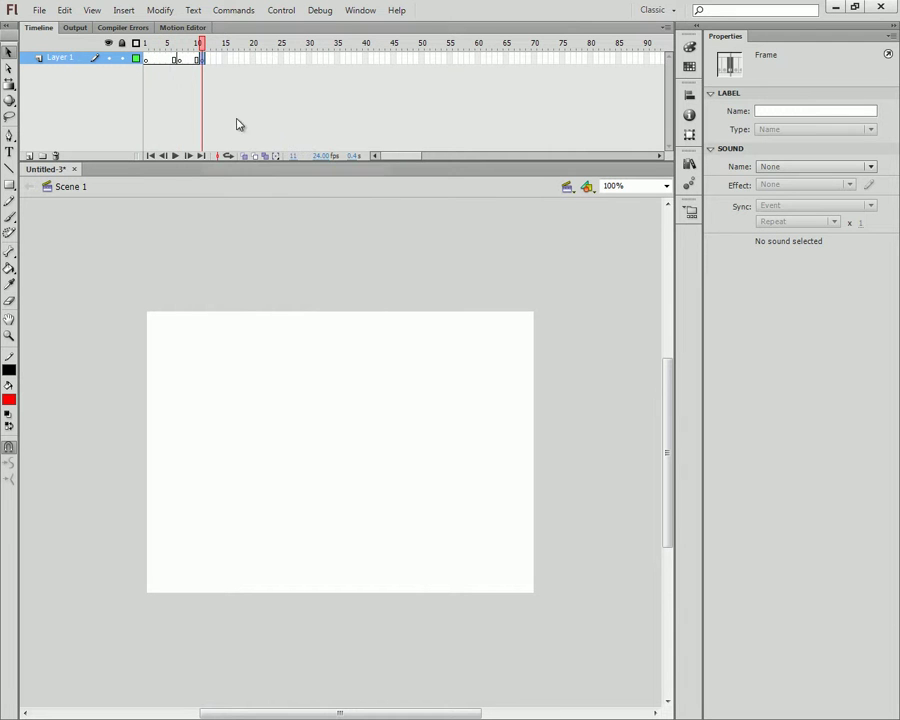
click(249, 60)
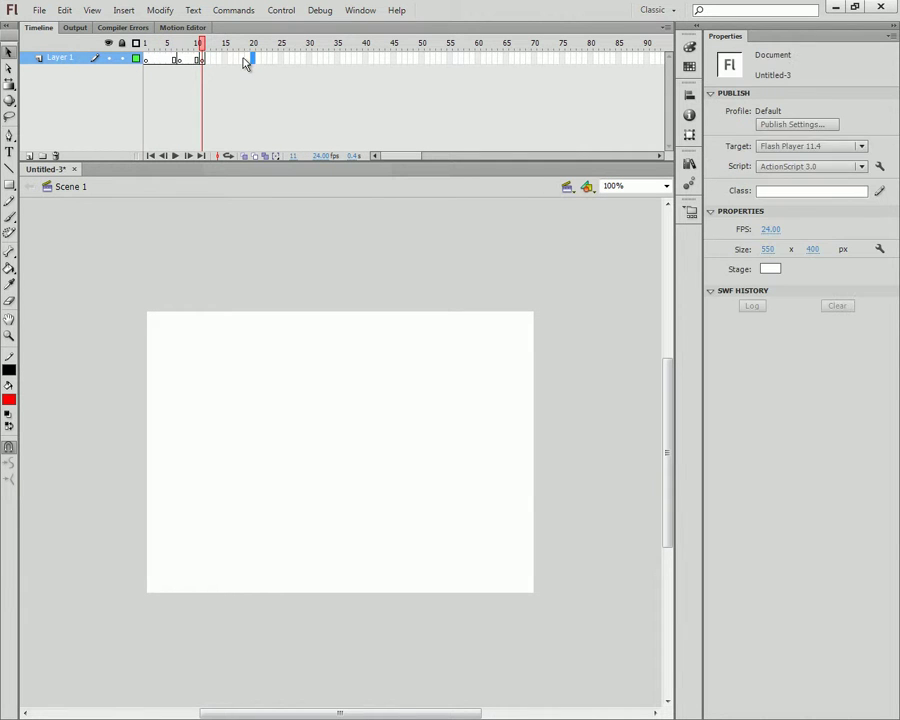
key(F5)
key(F5)
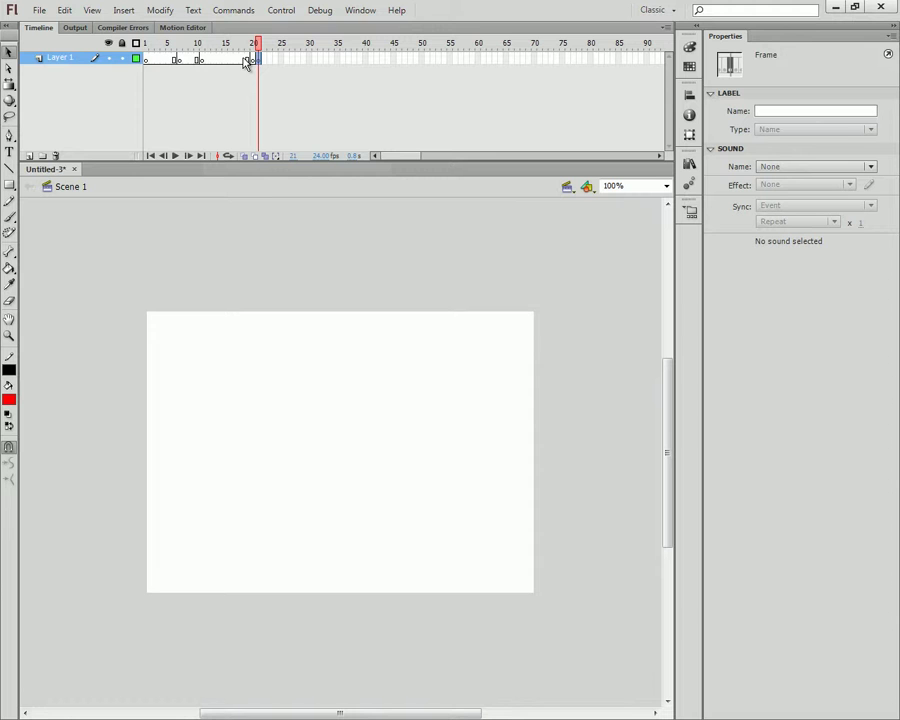
Remove all the frames after frame 1 from Layer 1.
click(152, 60)
right_click(154, 60)
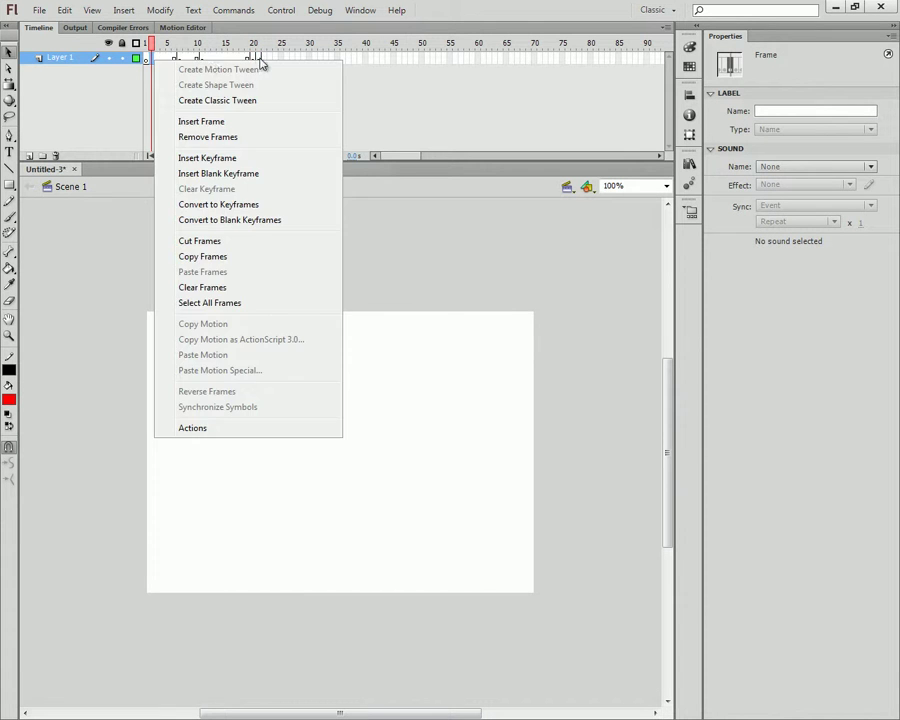
click(259, 60)
shift+click(157, 60)
right_click(157, 60)
key(Escape)
click(152, 66)
right_click(151, 59)
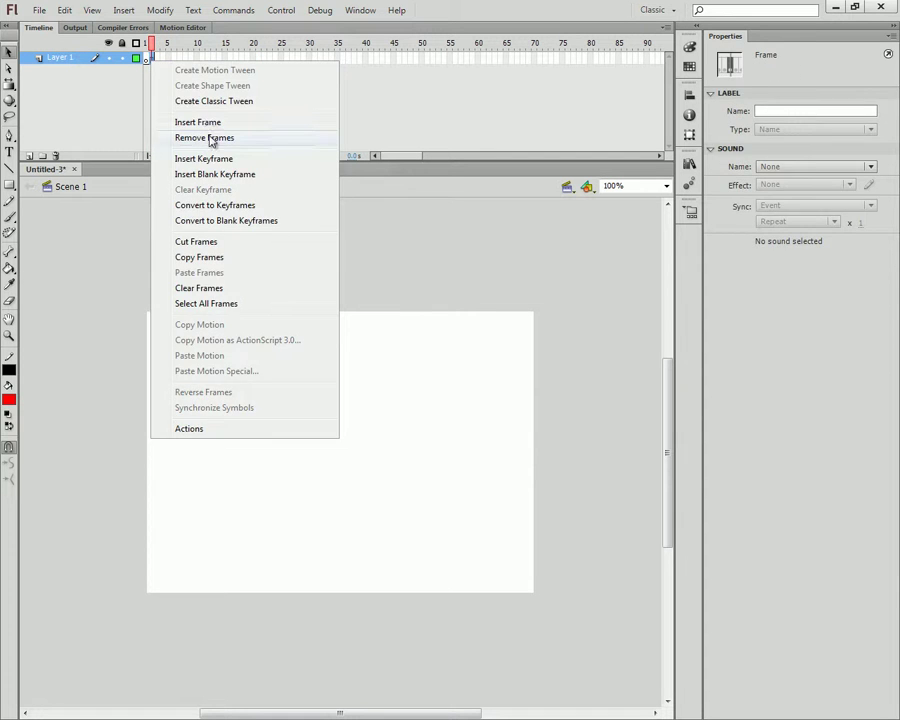
key(Escape)
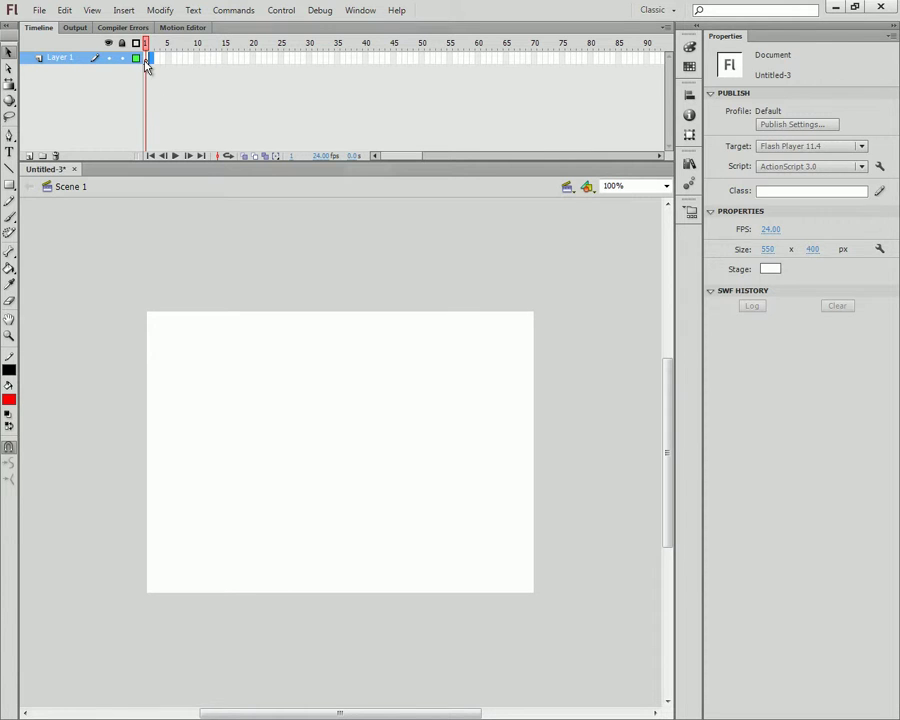
Select frame 1 of Layer 1 and activate the Oval tool.
click(146, 60)
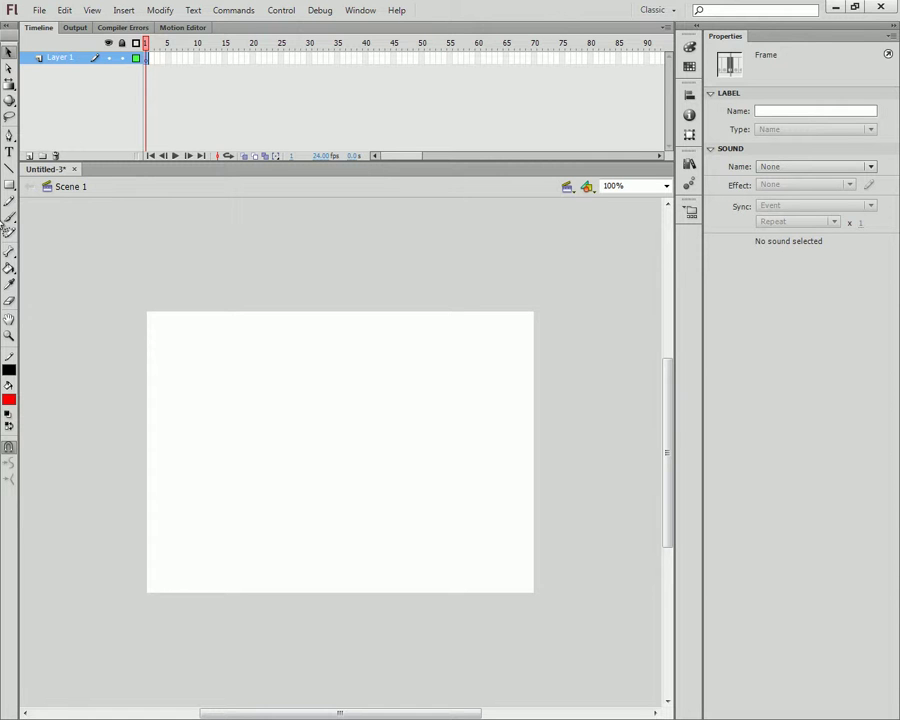
click(9, 186)
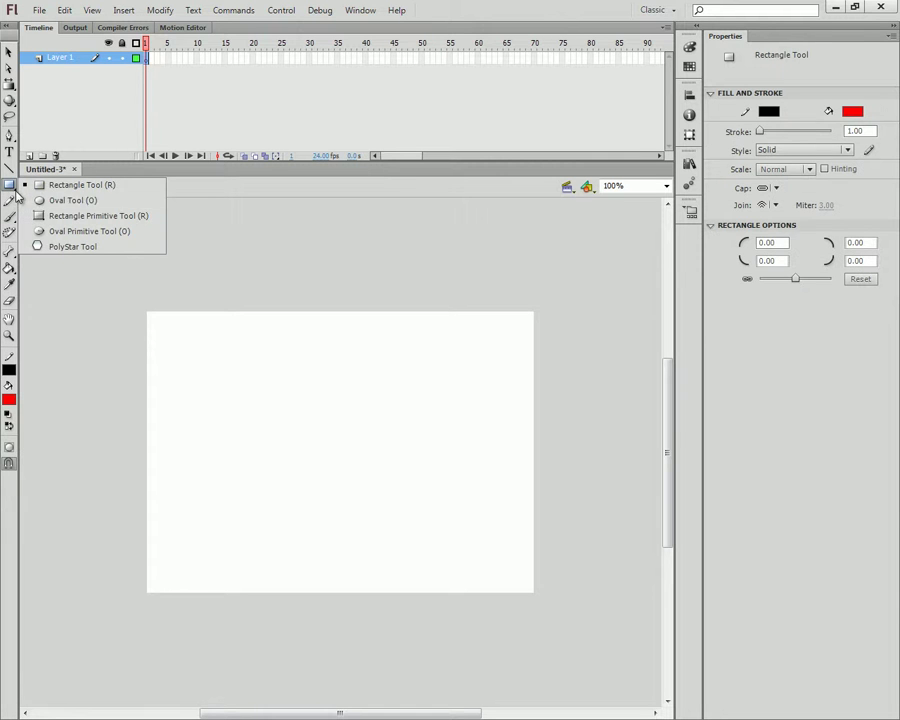
click(60, 200)
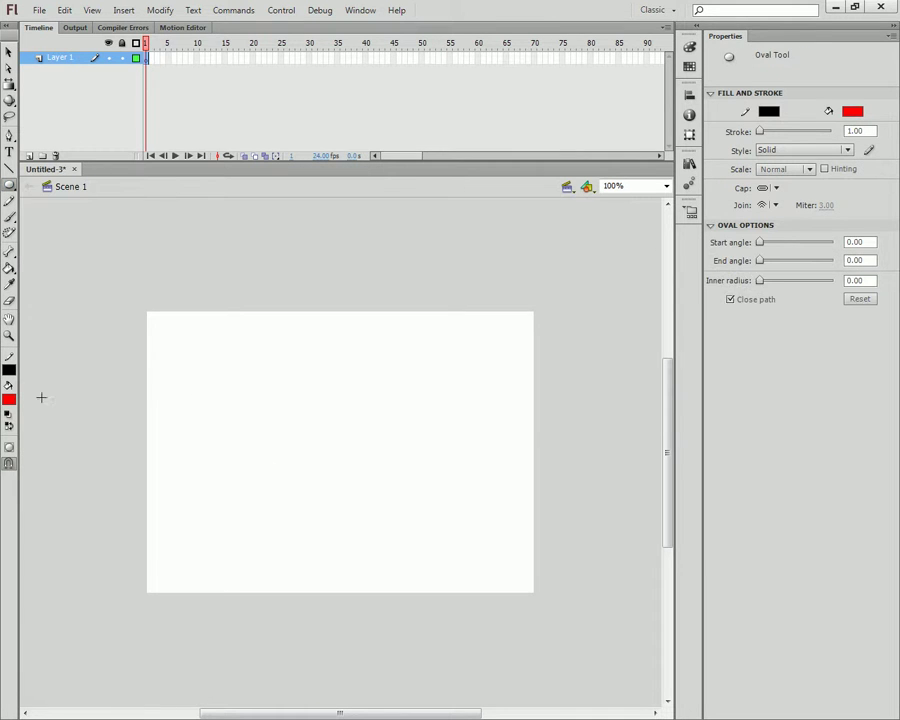
click(9, 399)
click(20, 553)
drag(176, 347, 233, 398)
key(ctrl+z)
Draw a circle about 110 px wide with a solid red fill near the stage's upper-left corner.
click(9, 399)
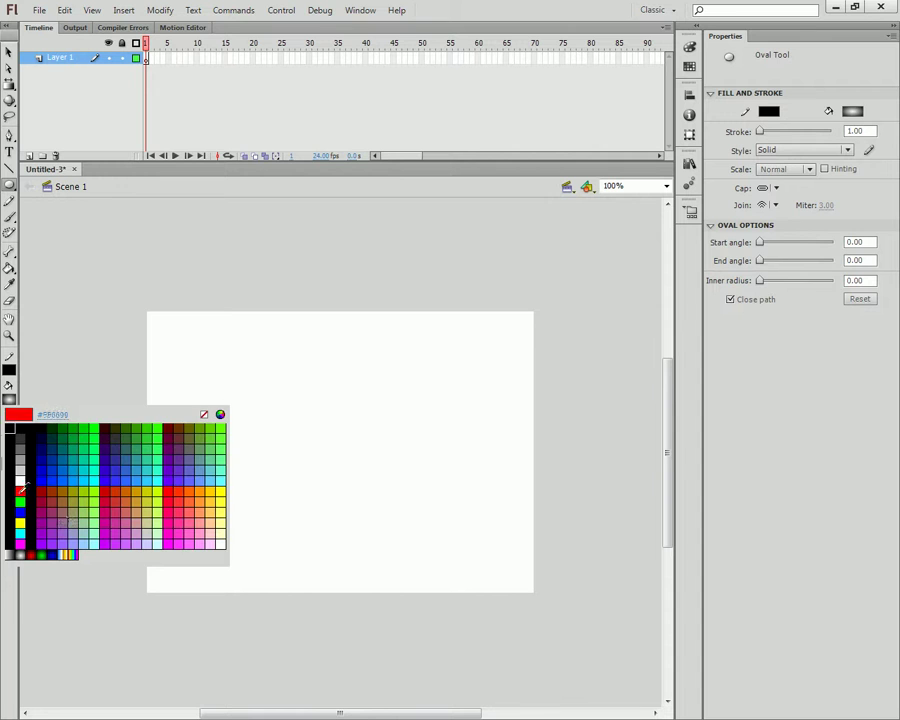
click(20, 494)
mouse_move(168, 333)
mouse_down()
mouse_move(253, 409)
mouse_move(221, 372)
mouse_move(244, 397)
mouse_up()
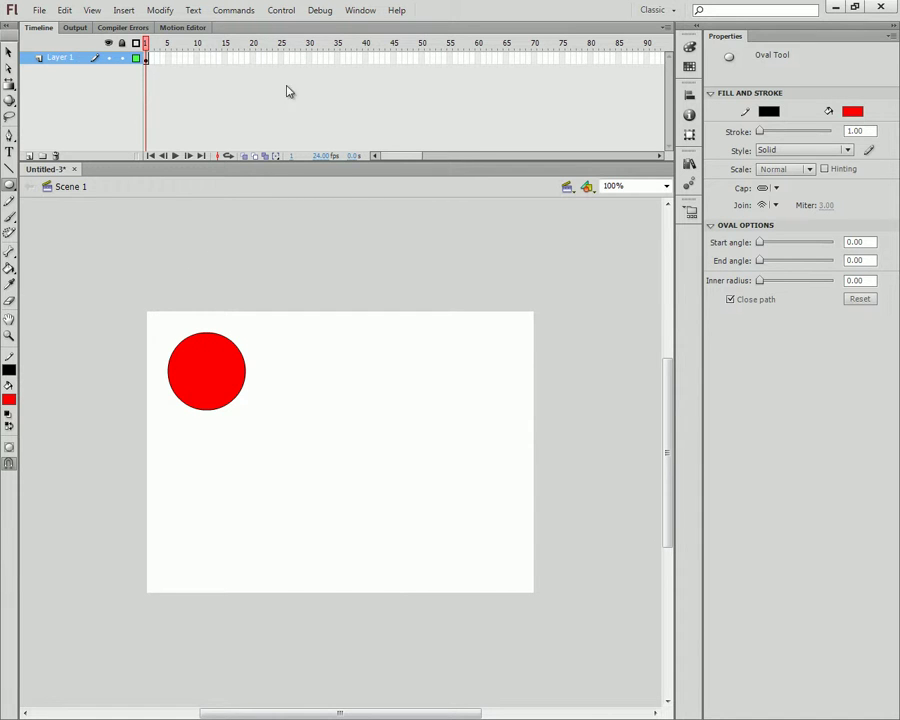
Insert a keyframe at frame 20 of Layer 1 and scrub between frames 1 and 20.
right_click(254, 60)
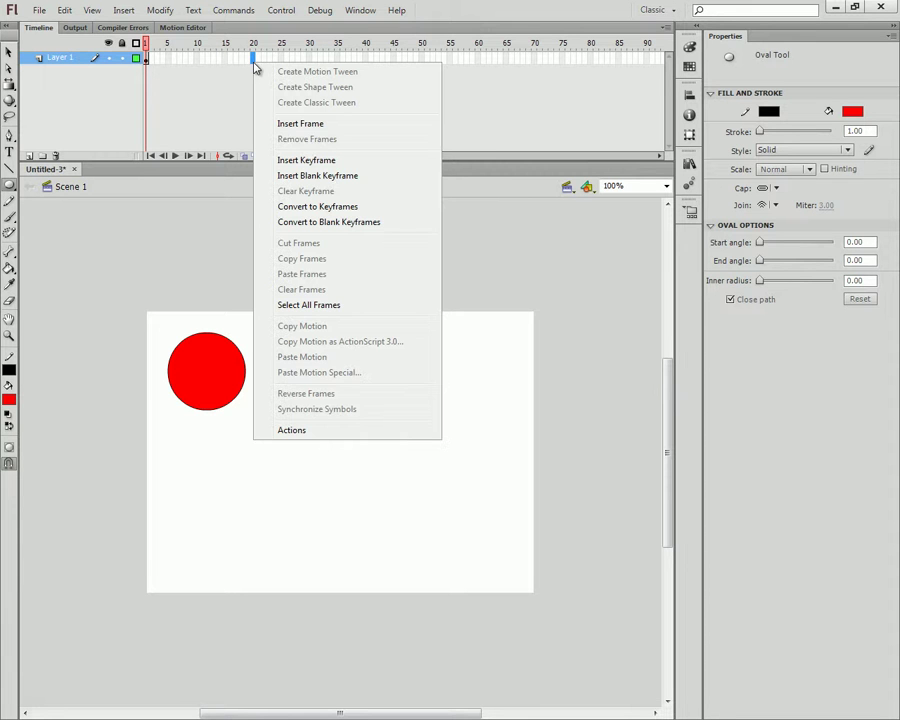
click(326, 162)
drag(252, 47, 219, 47)
click(147, 59)
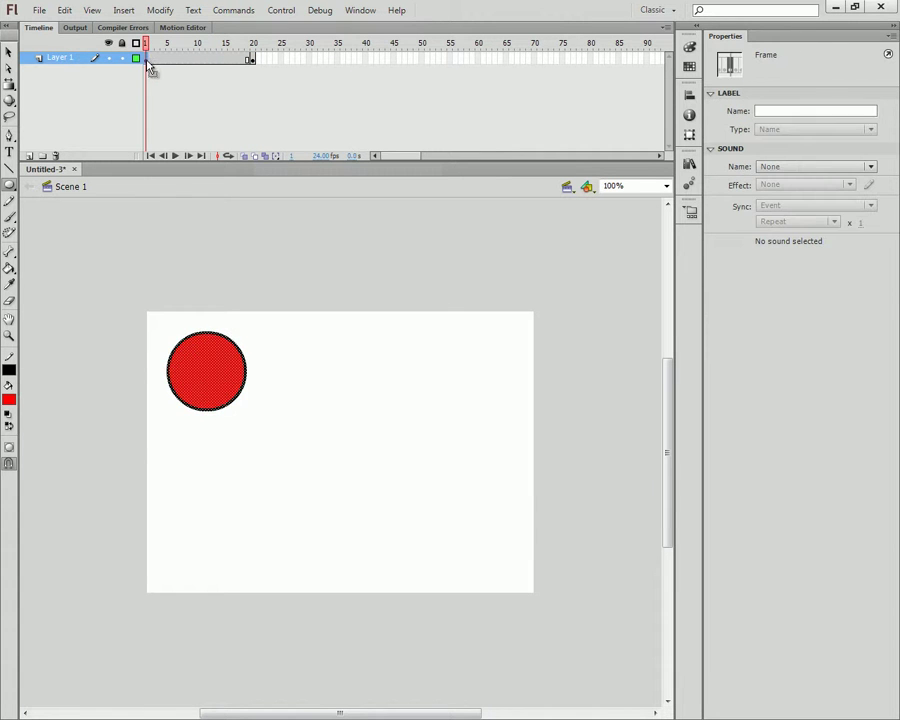
drag(147, 47, 250, 56)
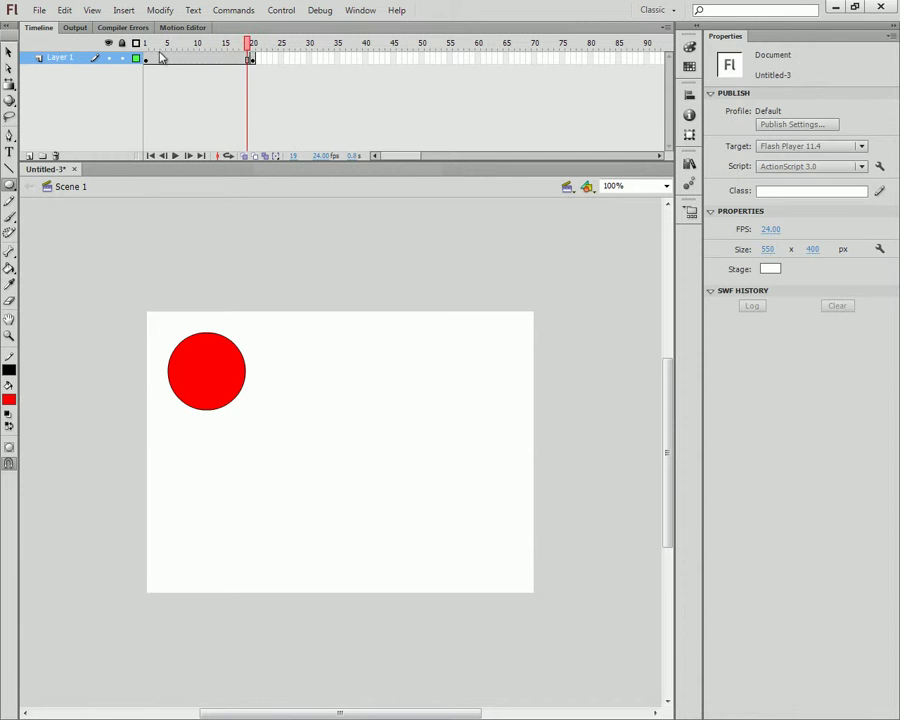
Delete the whole circle, fill and outline, from the keyframe at frame 20.
click(251, 58)
key(F6)
click(8, 52)
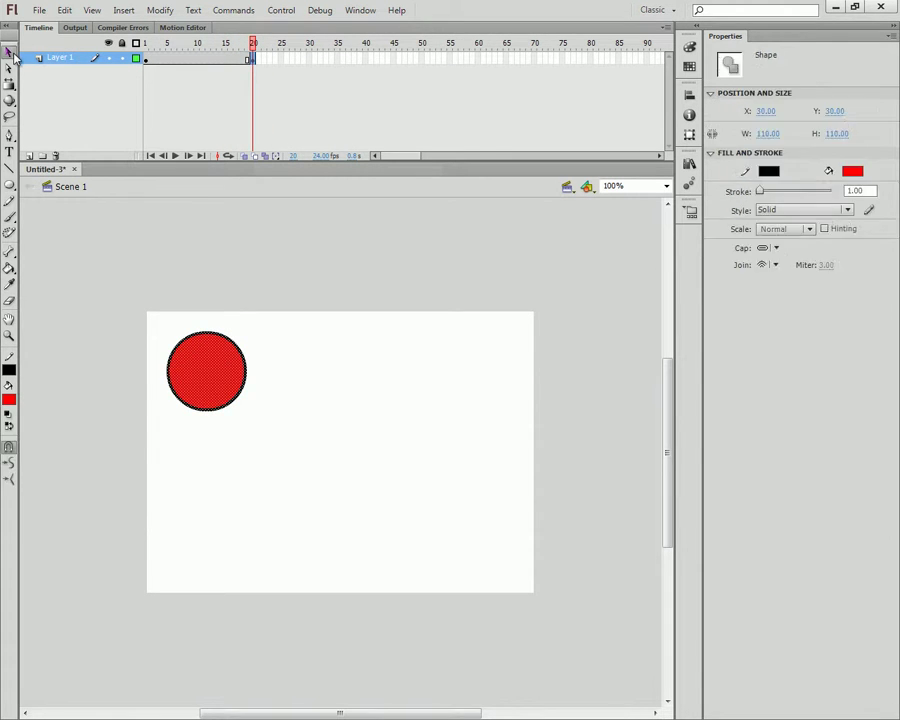
click(303, 437)
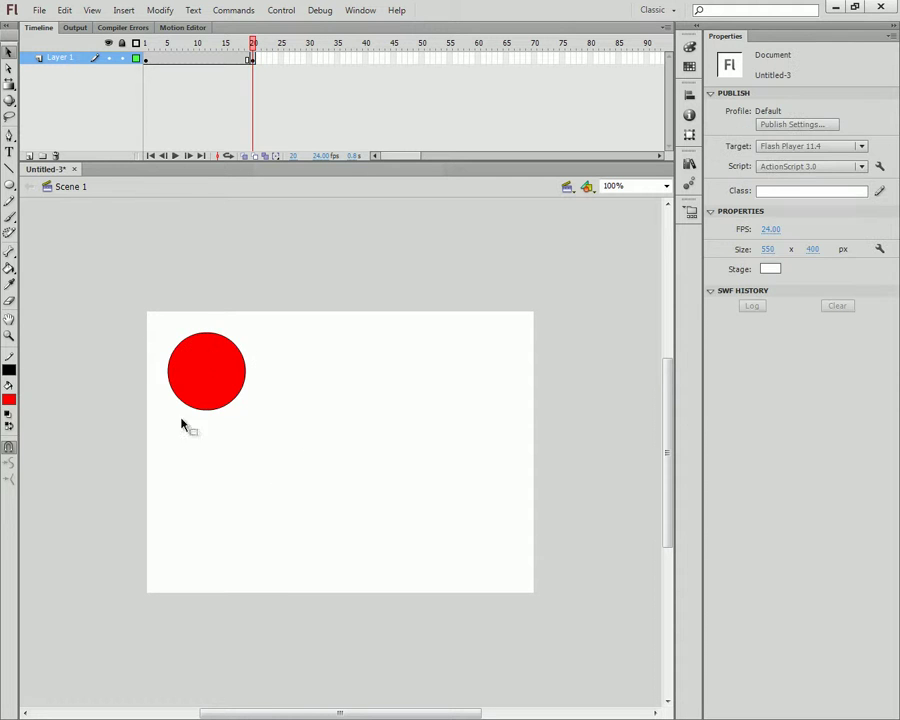
drag(315, 315, 153, 437)
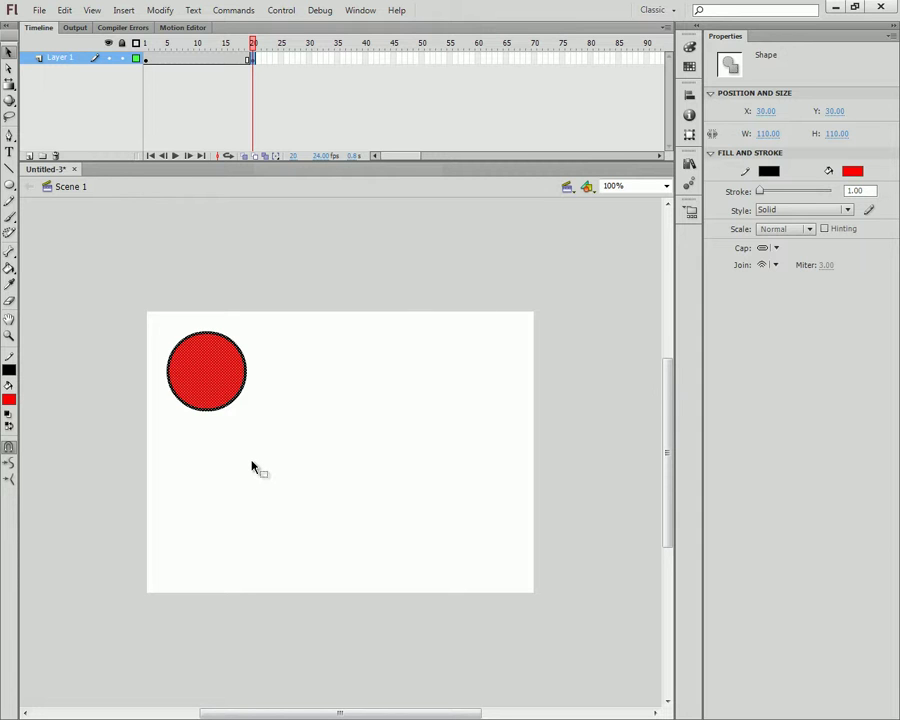
key(Delete)
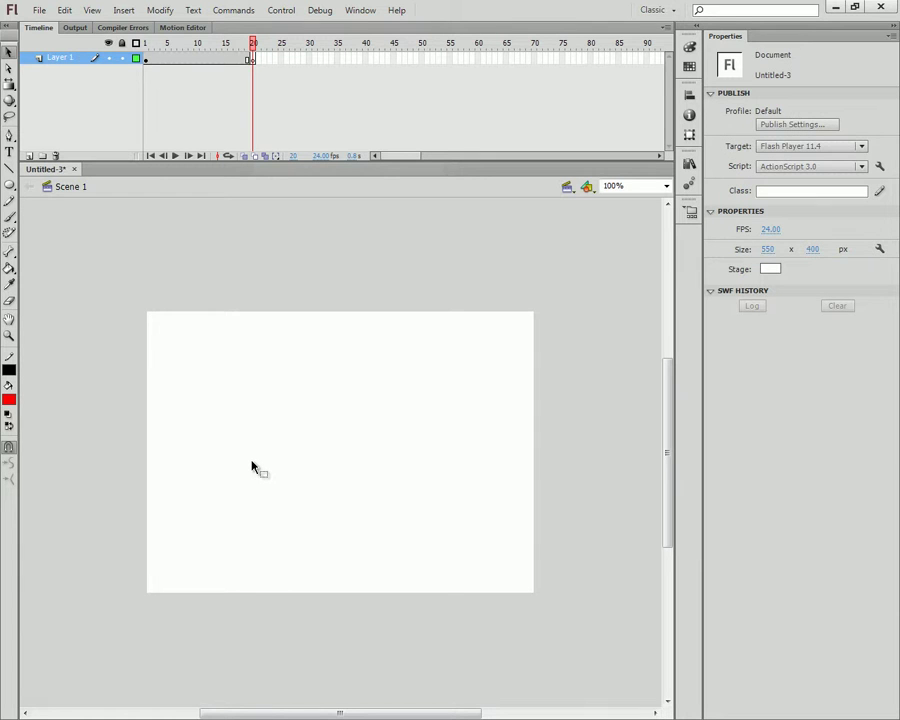
Draw a red square about 130 px wide in frame 20, near the stage's upper-left corner.
click(9, 185)
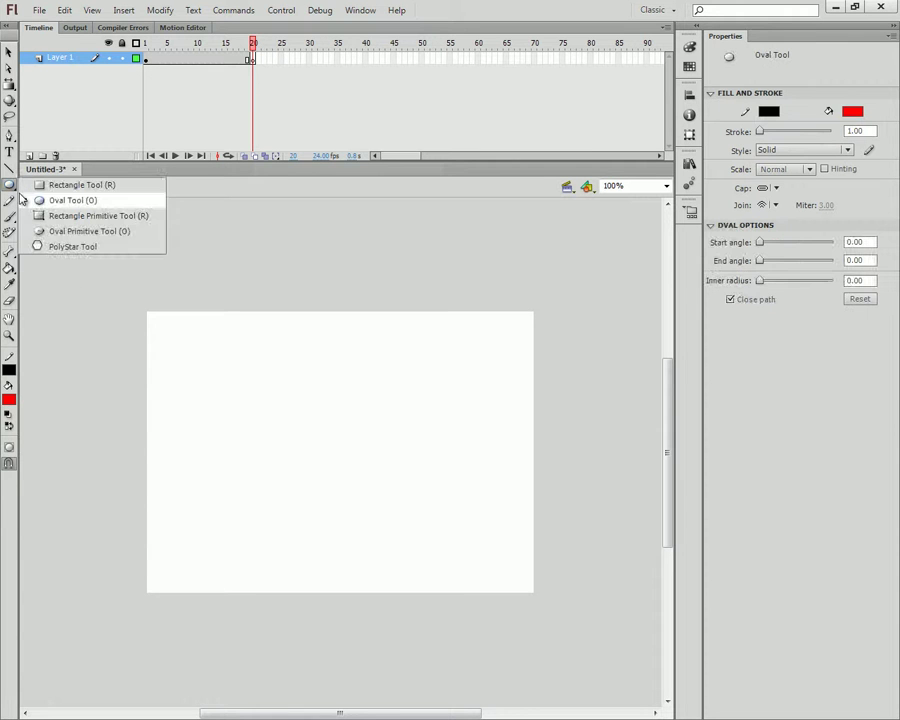
click(70, 185)
drag(175, 340, 267, 431)
key(v)
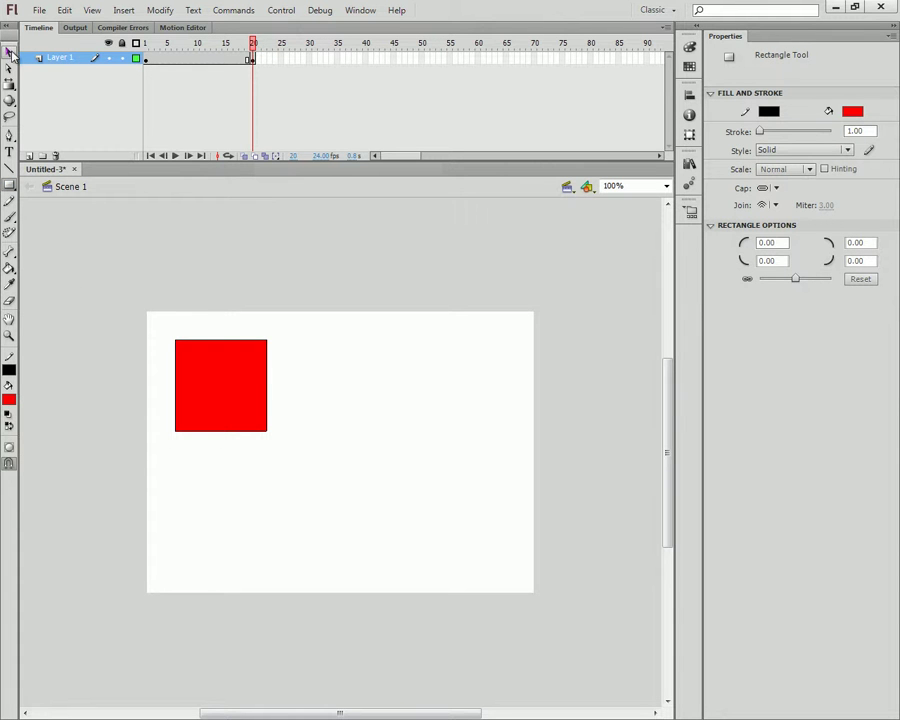
Enable editing of multiple frames across frames 1 to 20 and select both the circle and the square.
click(266, 158)
drag(244, 44, 136, 45)
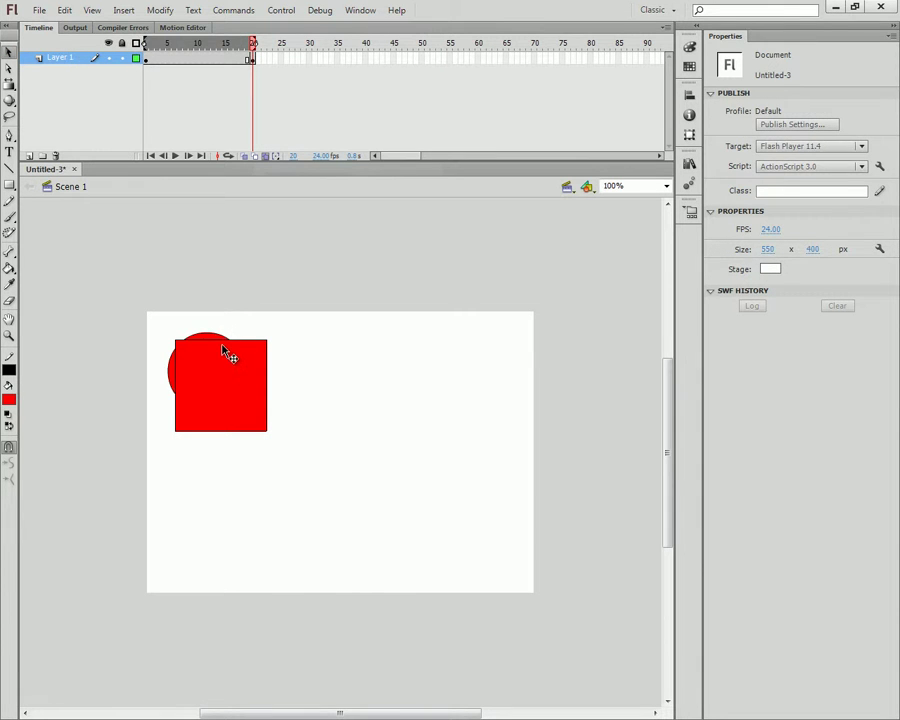
click(251, 352)
mouse_move(325, 259)
mouse_down()
mouse_move(94, 478)
mouse_move(102, 483)
mouse_up()
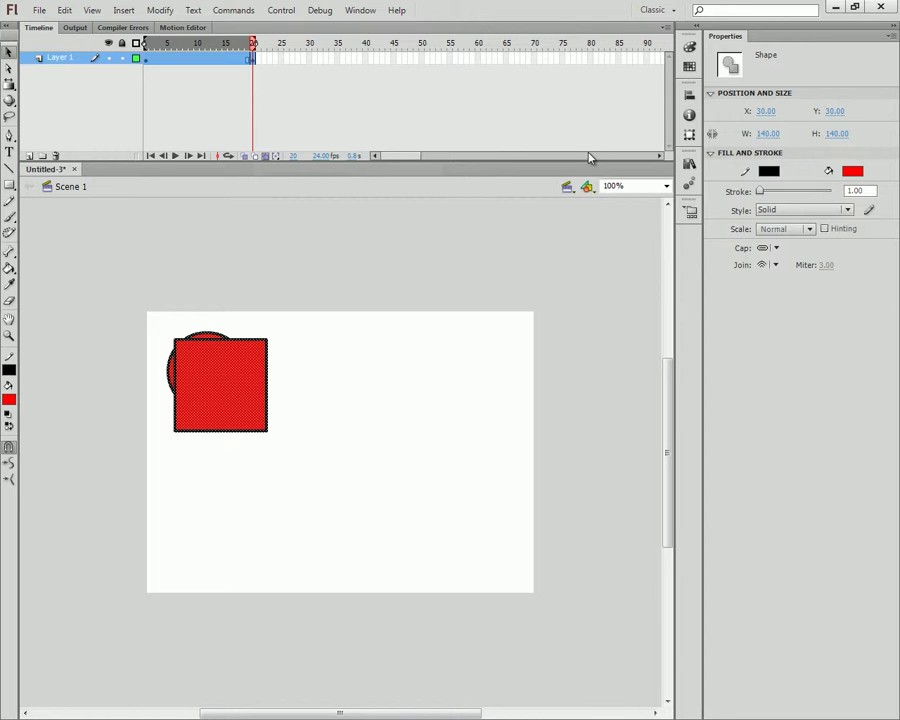
Align the circle and square on their horizontal and vertical centres, and turn off multiple-frame editing.
click(689, 164)
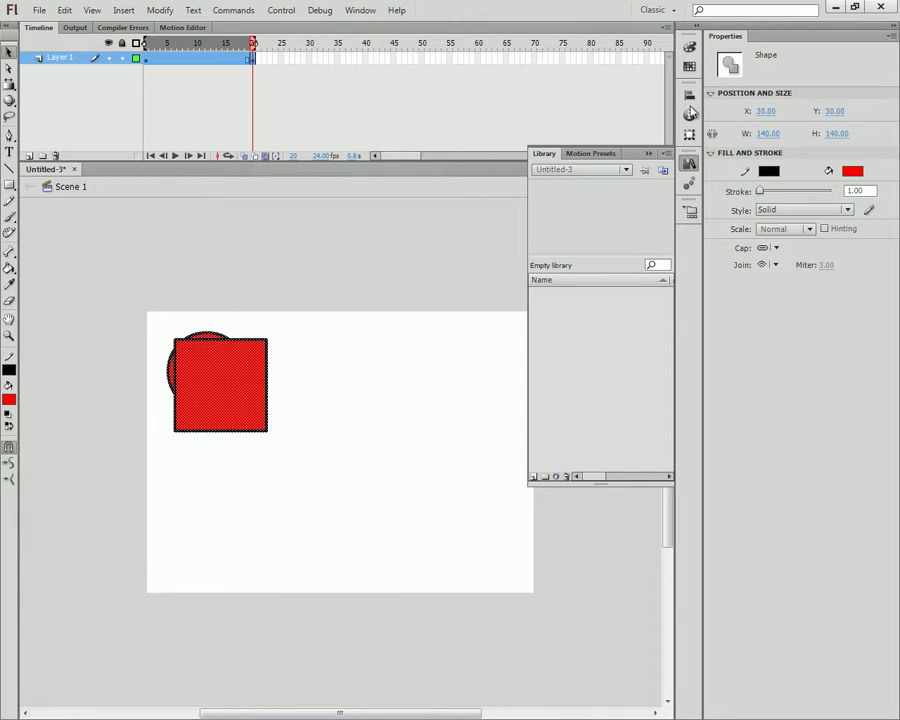
click(689, 97)
click(566, 120)
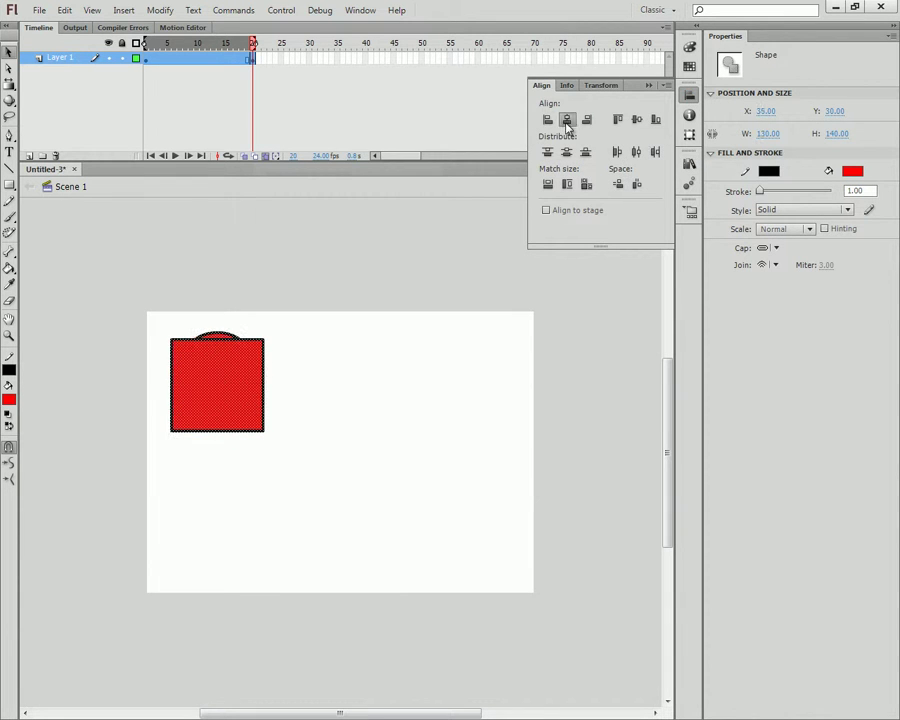
click(635, 121)
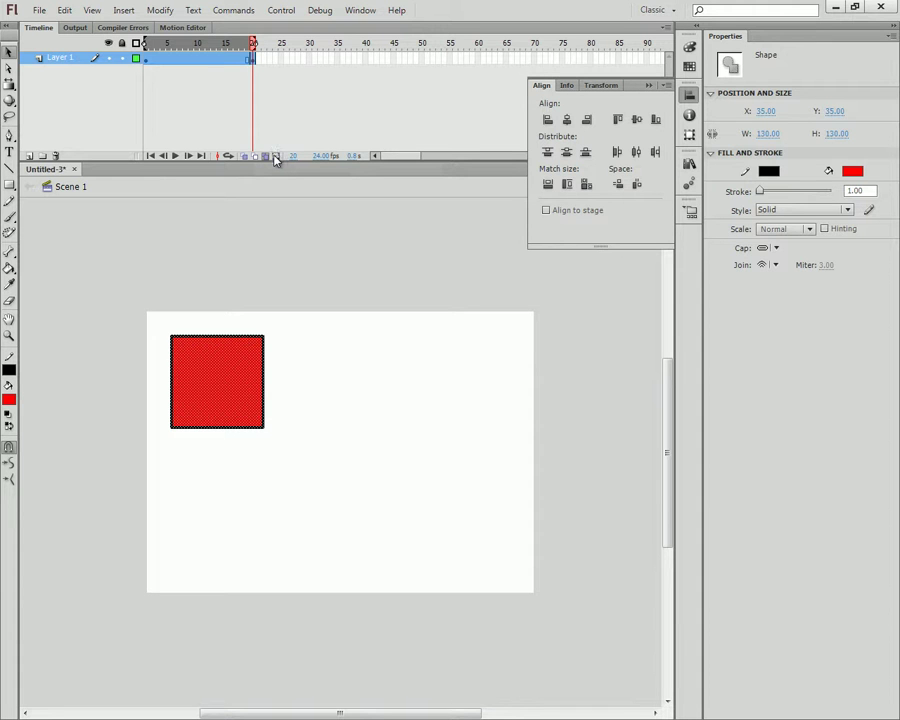
key(ctrl+k)
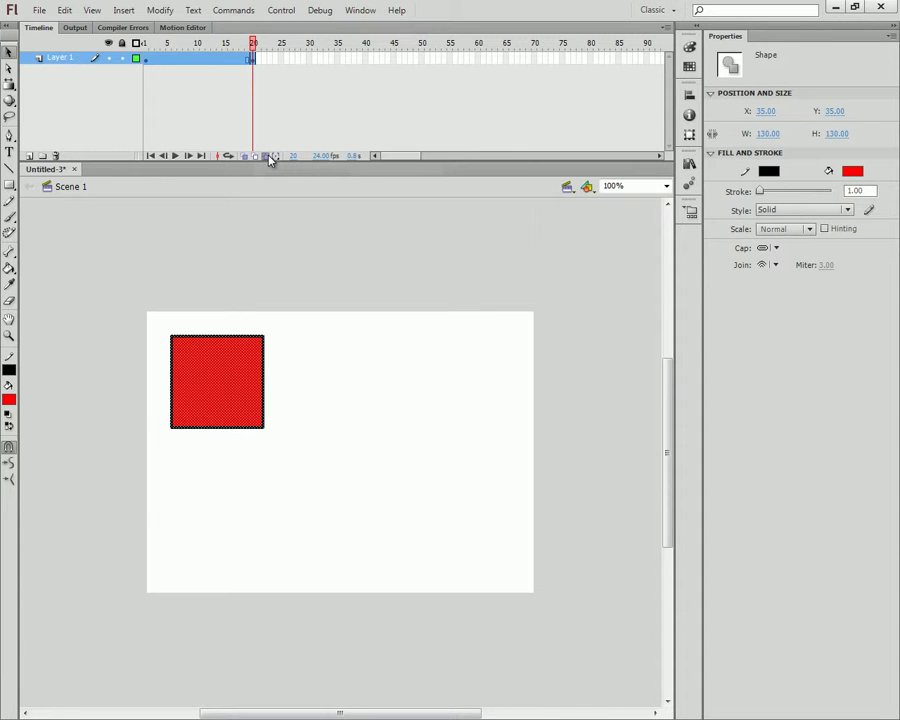
click(256, 59)
click(244, 88)
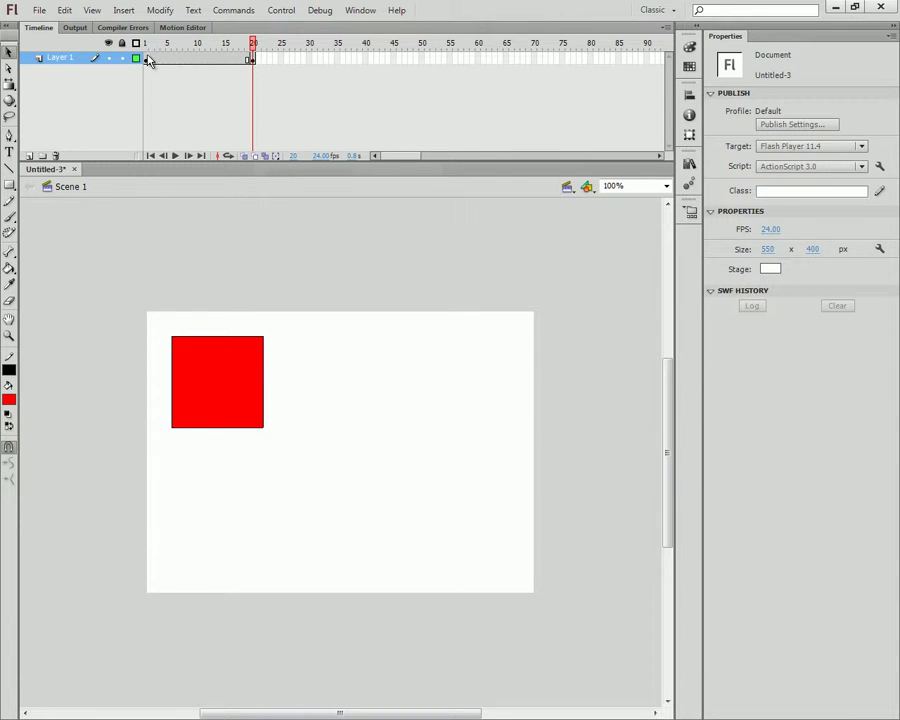
Create a shape tween between the keyframes at frames 1 and 20.
click(149, 60)
click(187, 60)
right_click(213, 58)
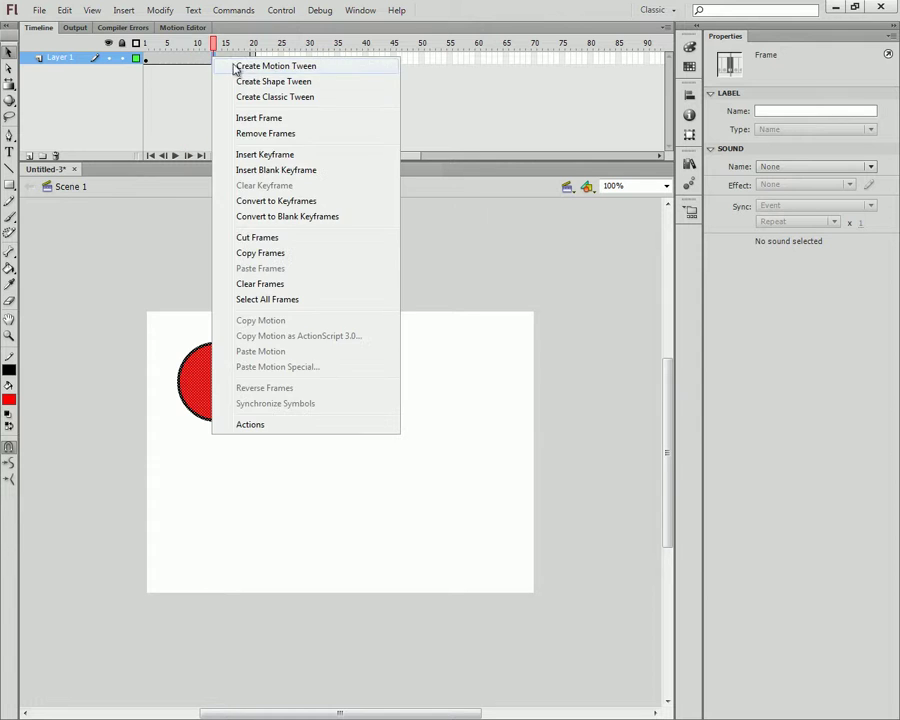
click(263, 82)
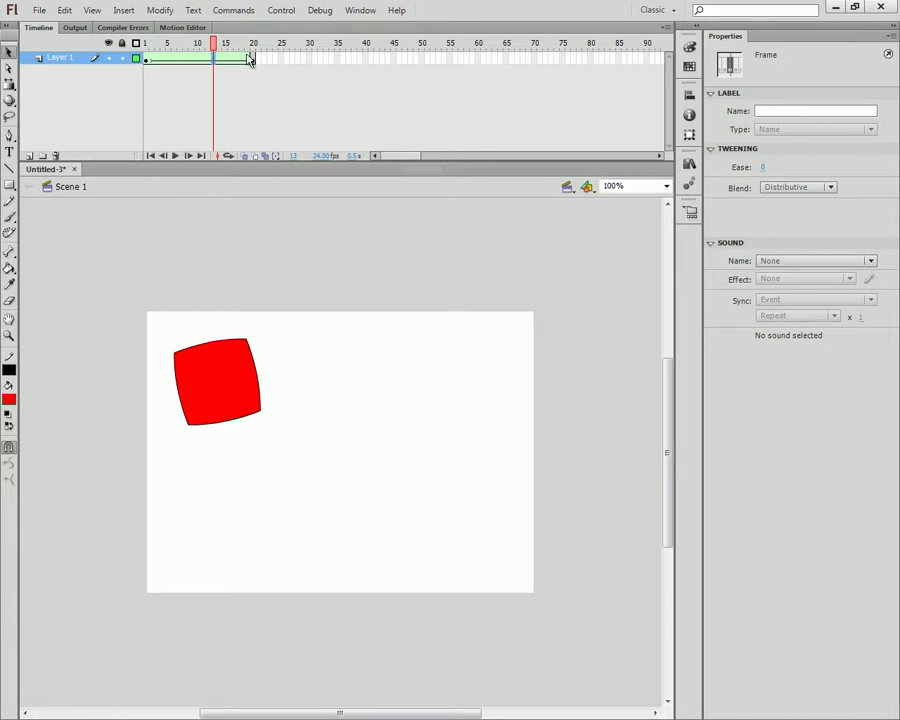
Scrub the timeline from frame 1 to frame 20 to preview the circle morphing into the square.
click(147, 58)
click(240, 347)
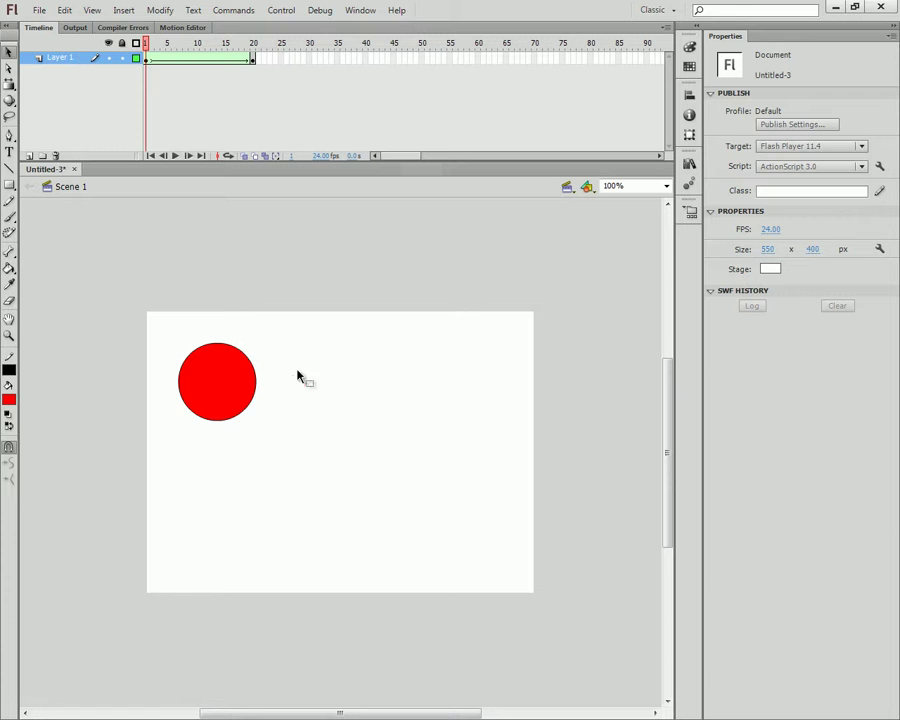
drag(147, 43, 255, 43)
Turn on onion skinning for frames 1 to 20 and move the frame 20 square horizontally to about X 396, previewing the tween.
click(243, 157)
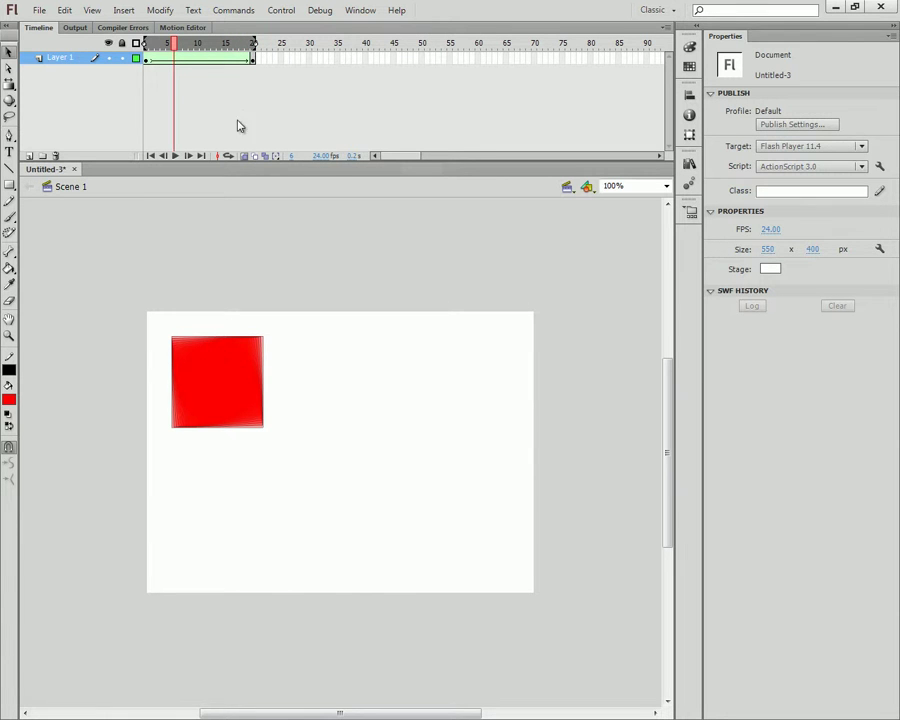
click(252, 58)
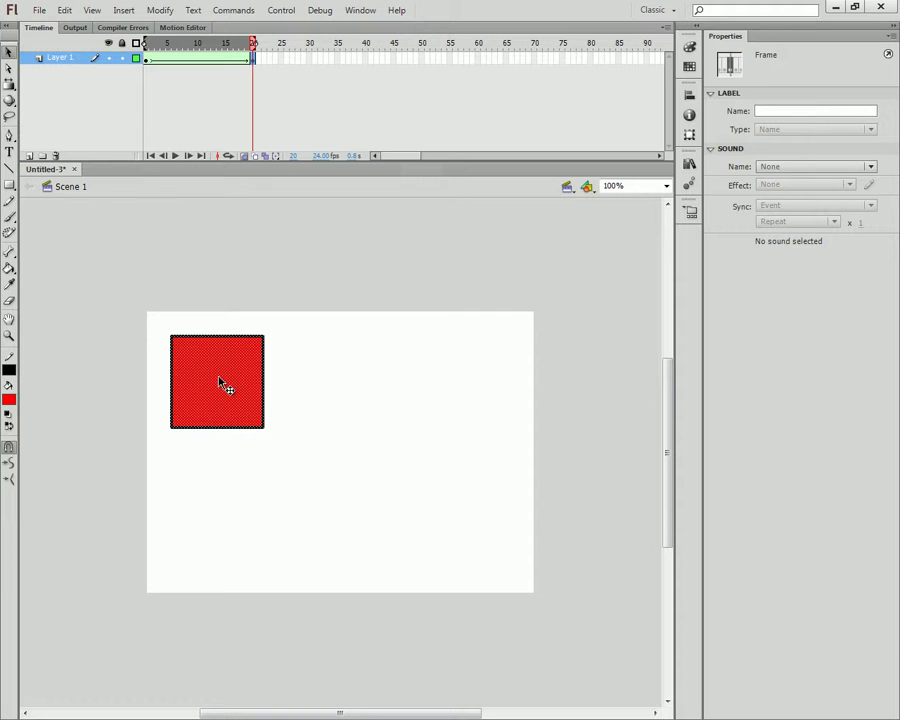
drag(220, 383, 507, 388)
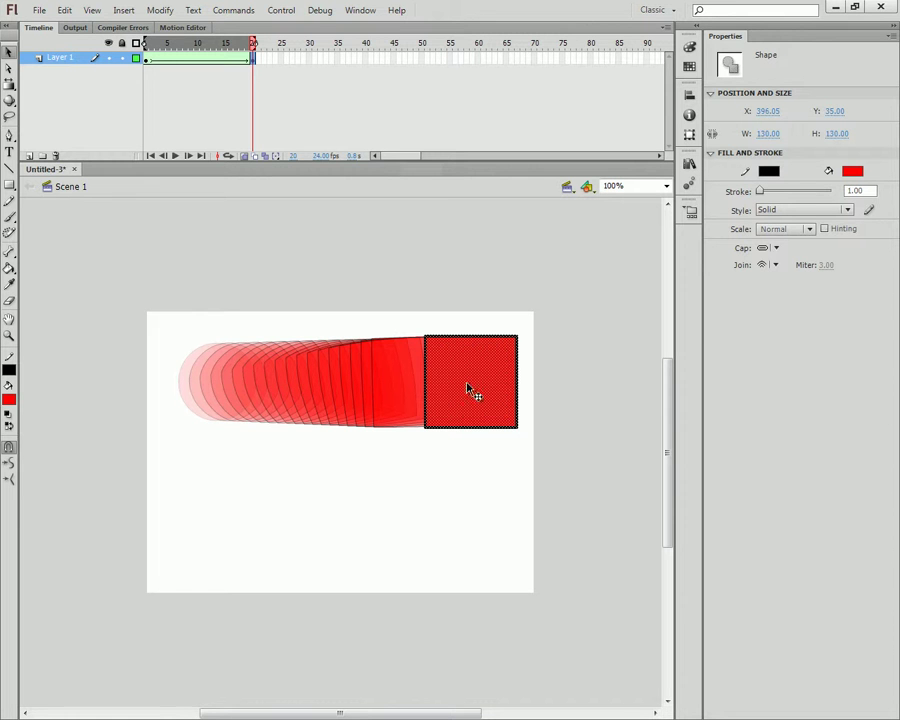
drag(252, 43, 60, 38)
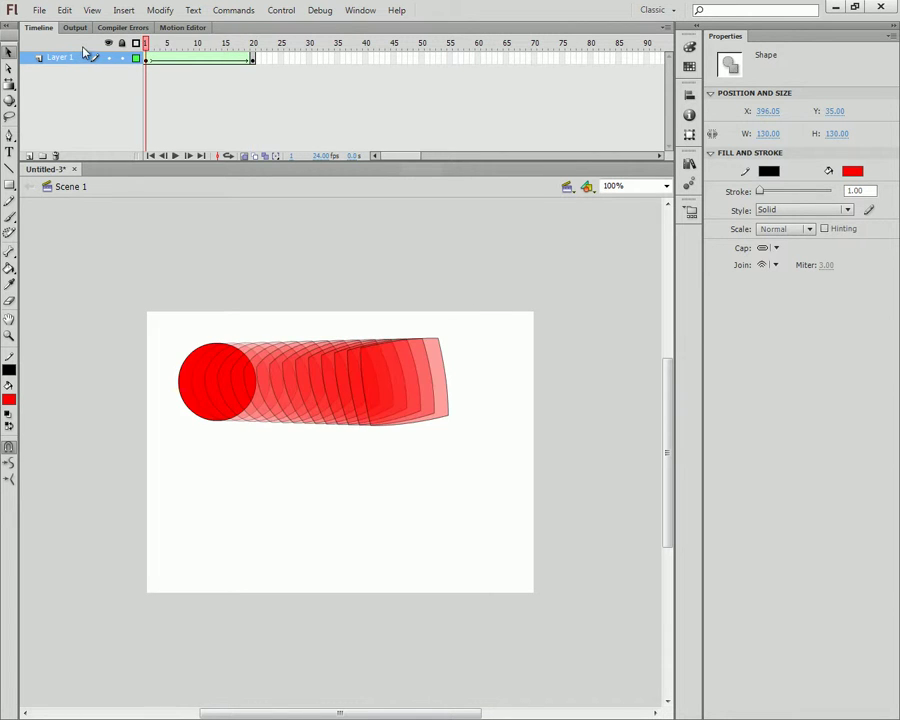
Turn off onion skinning and fill the frame 1 circle with the white-to-black radial gradient.
click(245, 157)
drag(148, 46, 265, 96)
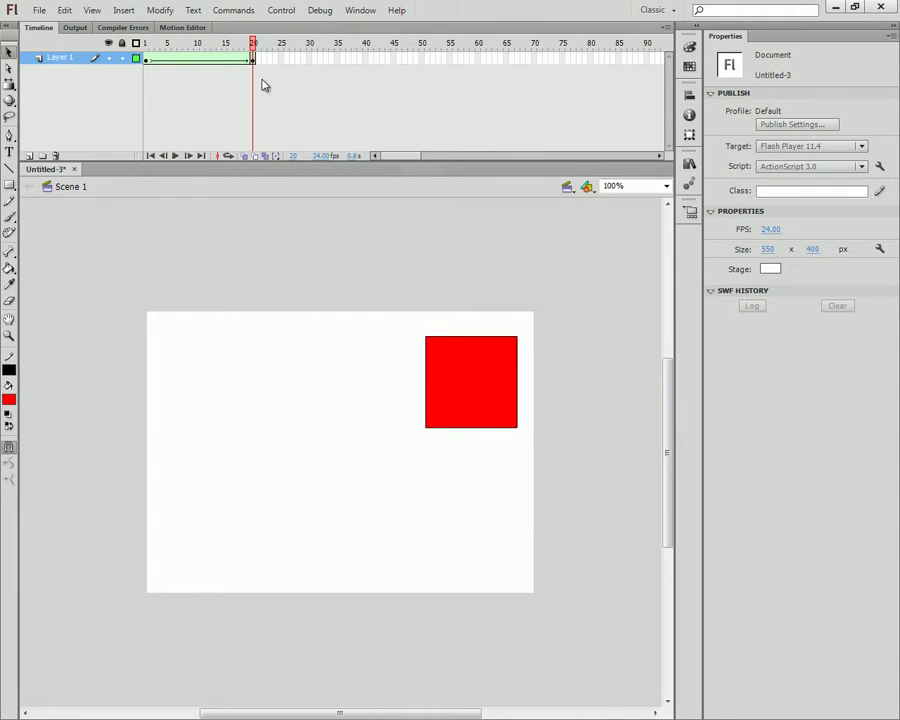
click(147, 58)
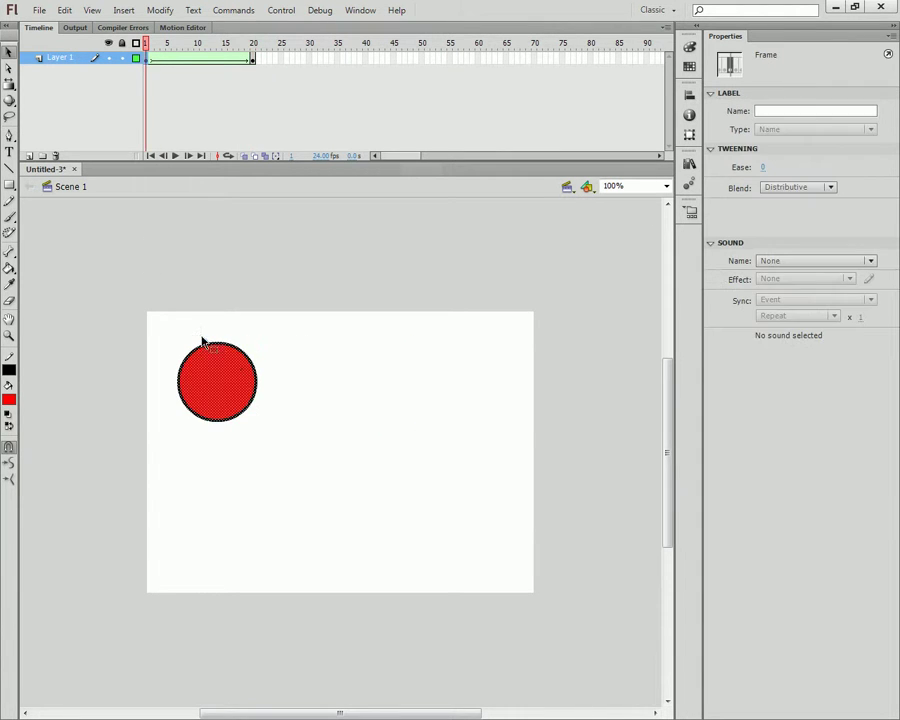
drag(140, 247, 299, 384)
click(10, 398)
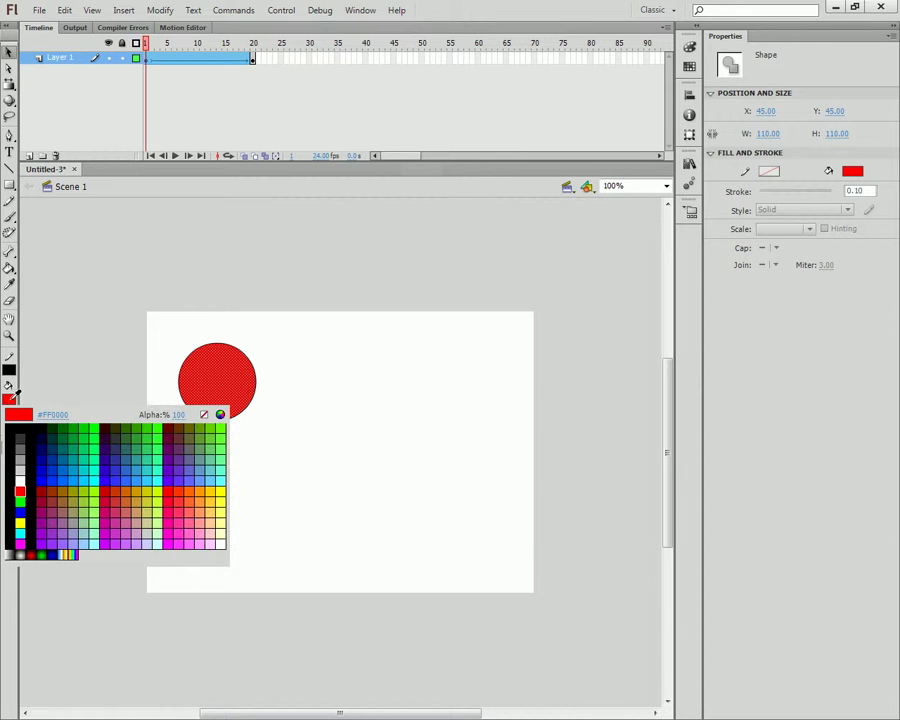
click(24, 549)
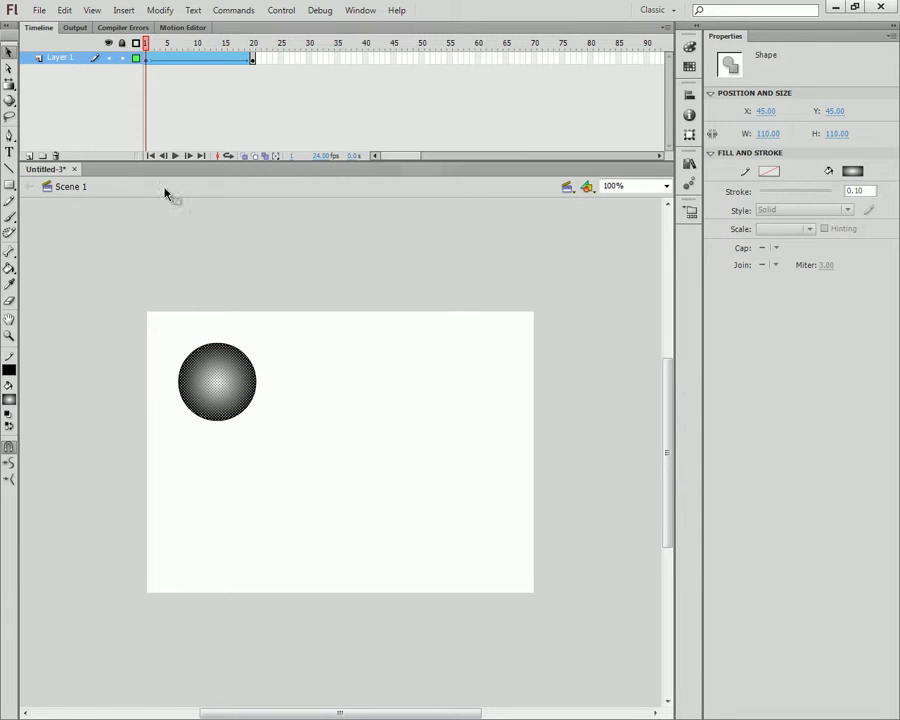
click(262, 338)
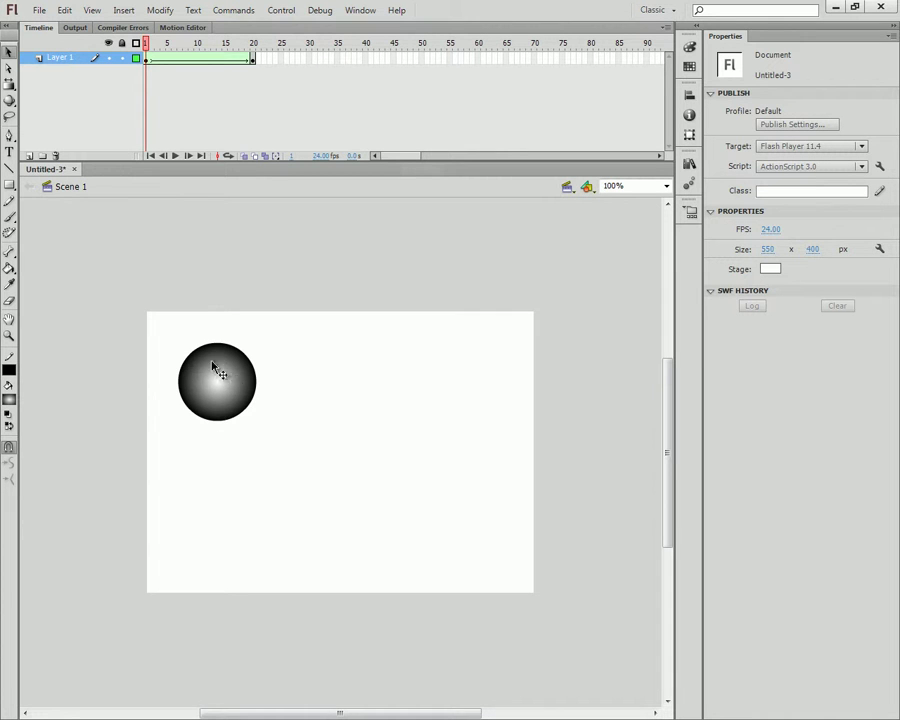
Fill the square at frame 20 with a red-to-black radial gradient.
click(253, 59)
click(450, 400)
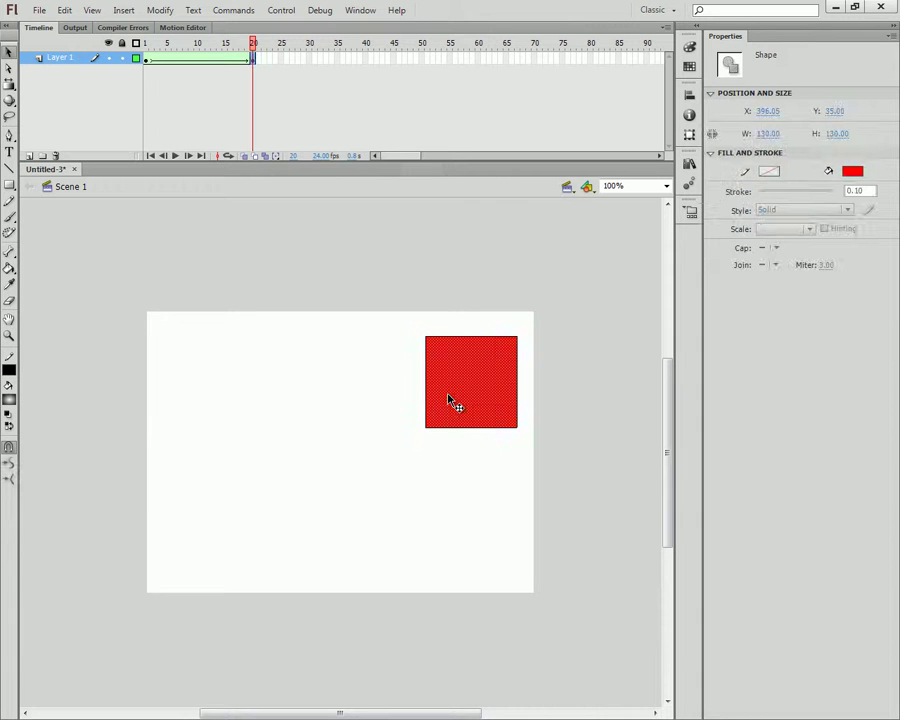
click(14, 402)
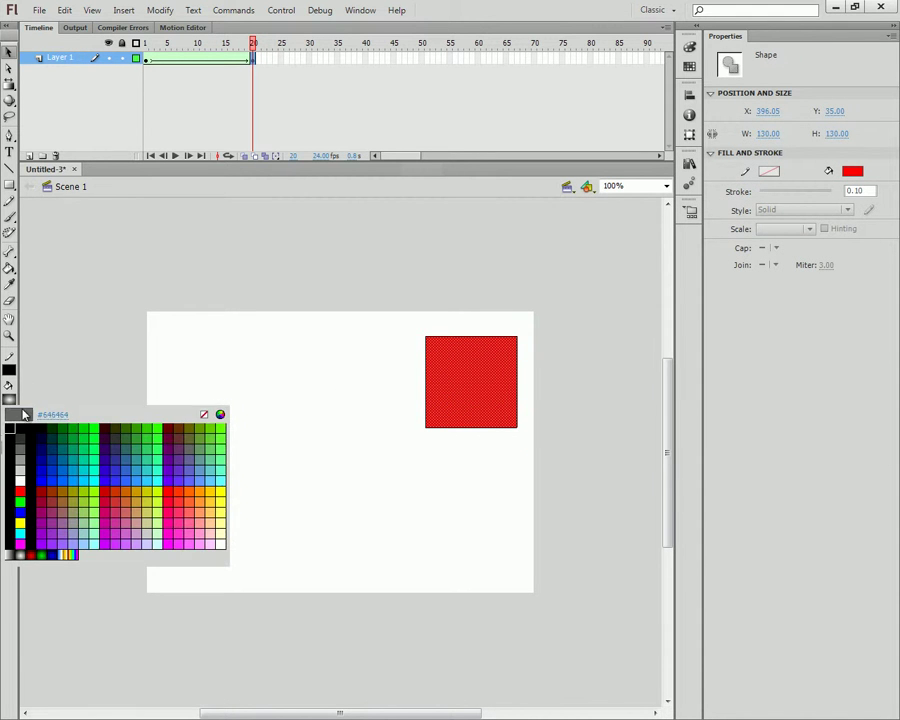
click(40, 553)
click(336, 300)
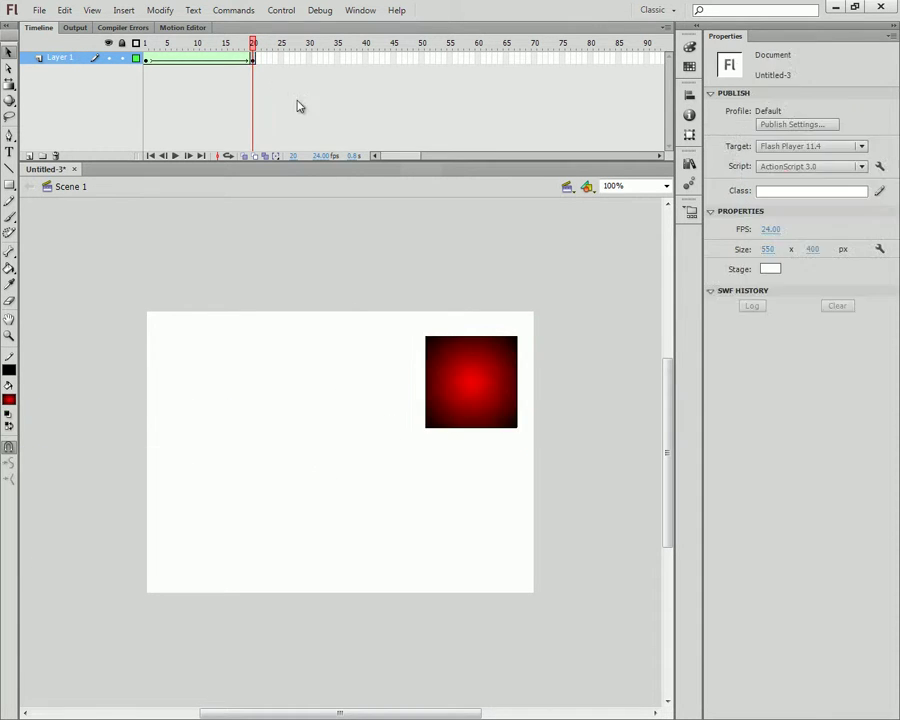
Scrub the timeline between frames 20 and 1 to preview the gradient shape tween.
drag(250, 47, 301, 56)
click(147, 49)
drag(146, 45, 117, 82)
Delete the whole square, fill and outline, from the keyframe at frame 20.
click(253, 58)
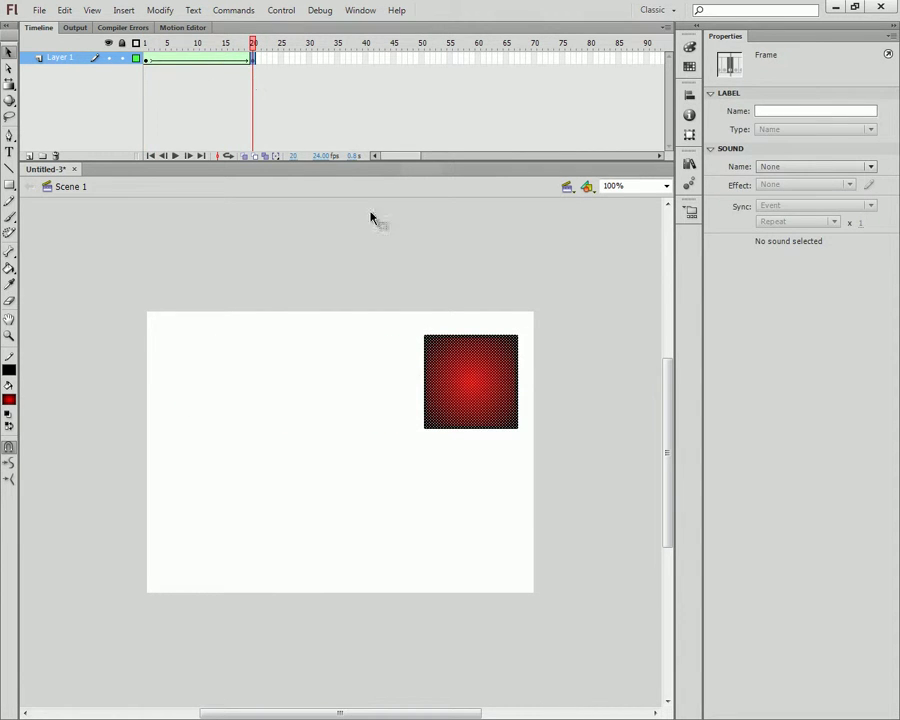
click(452, 390)
drag(362, 292, 645, 563)
key(Delete)
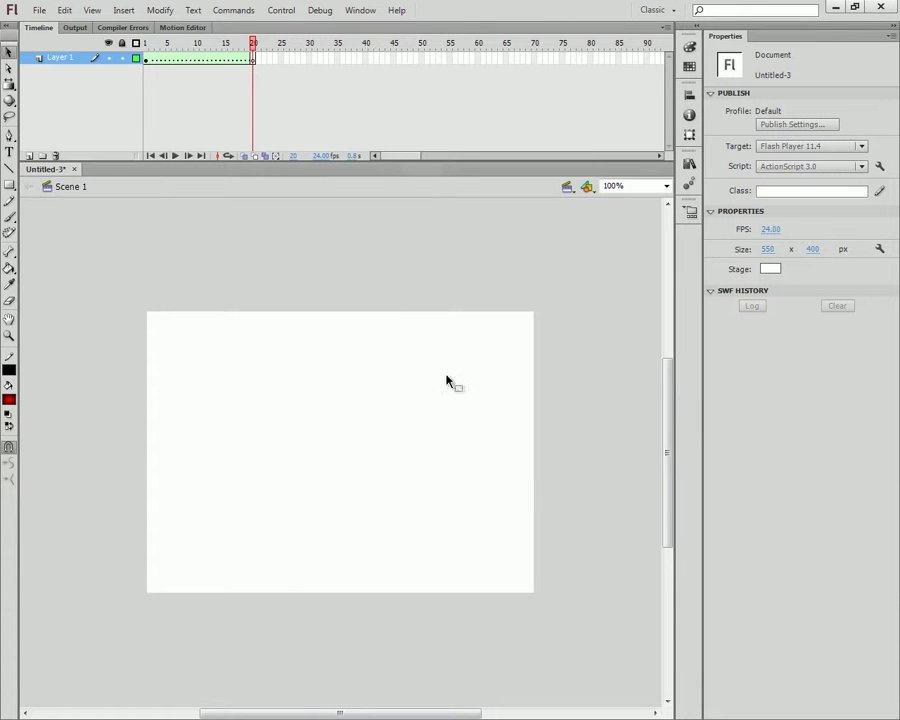
Inspect the shape tween's frames between the circle keyframe at frame 1 and the empty keyframe at frame 20.
drag(155, 66, 252, 70)
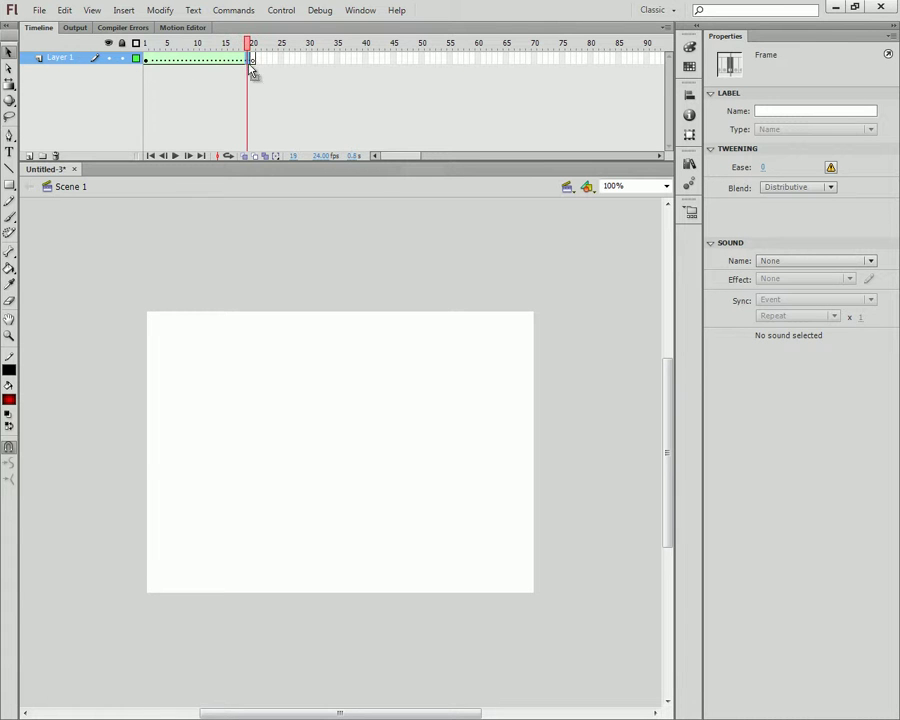
click(174, 66)
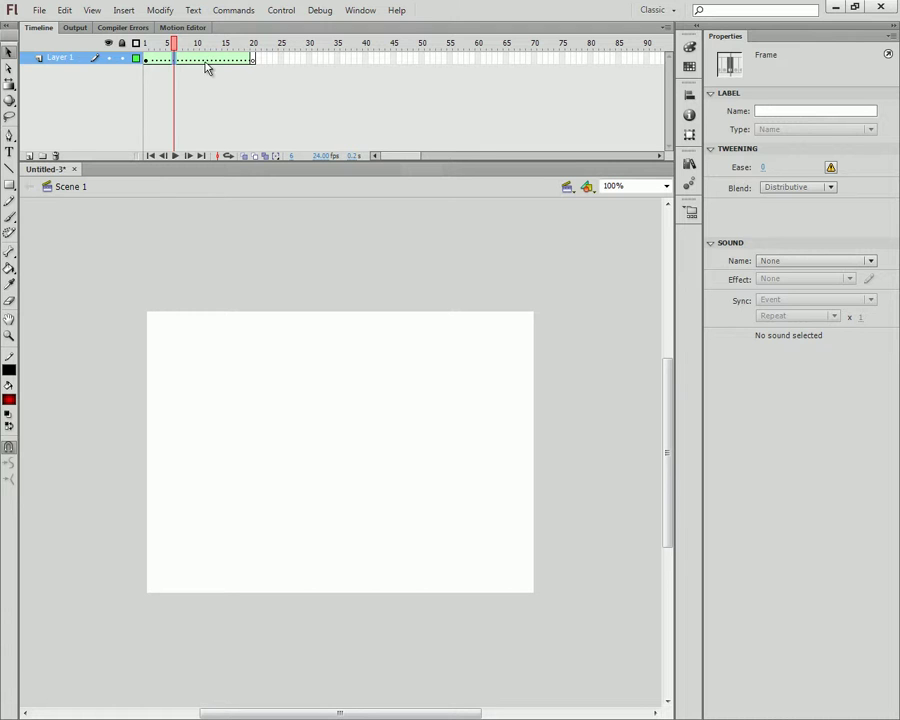
click(148, 60)
drag(185, 66, 244, 66)
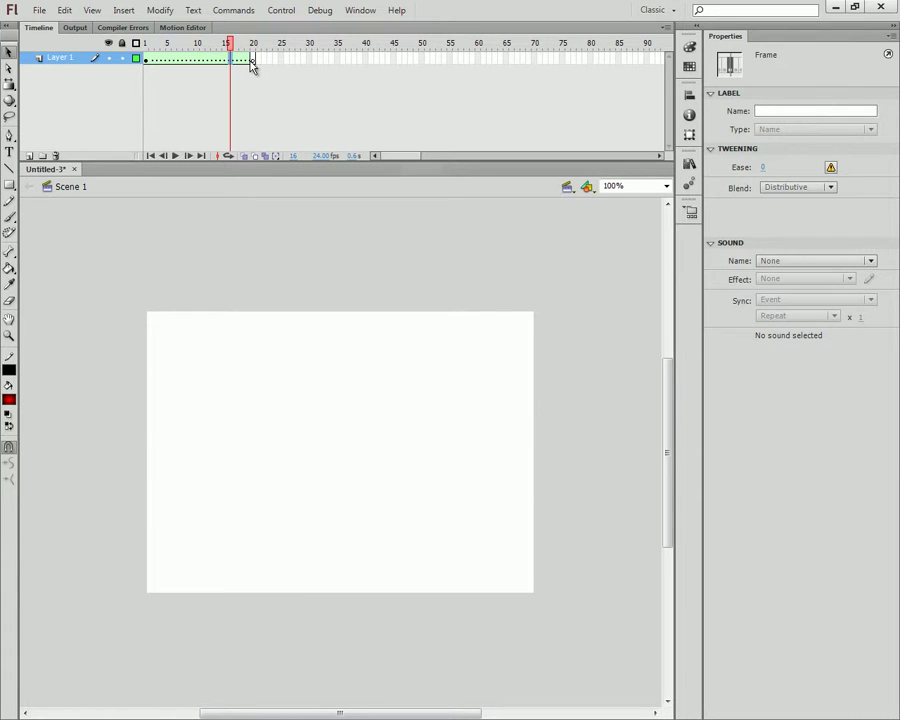
click(252, 62)
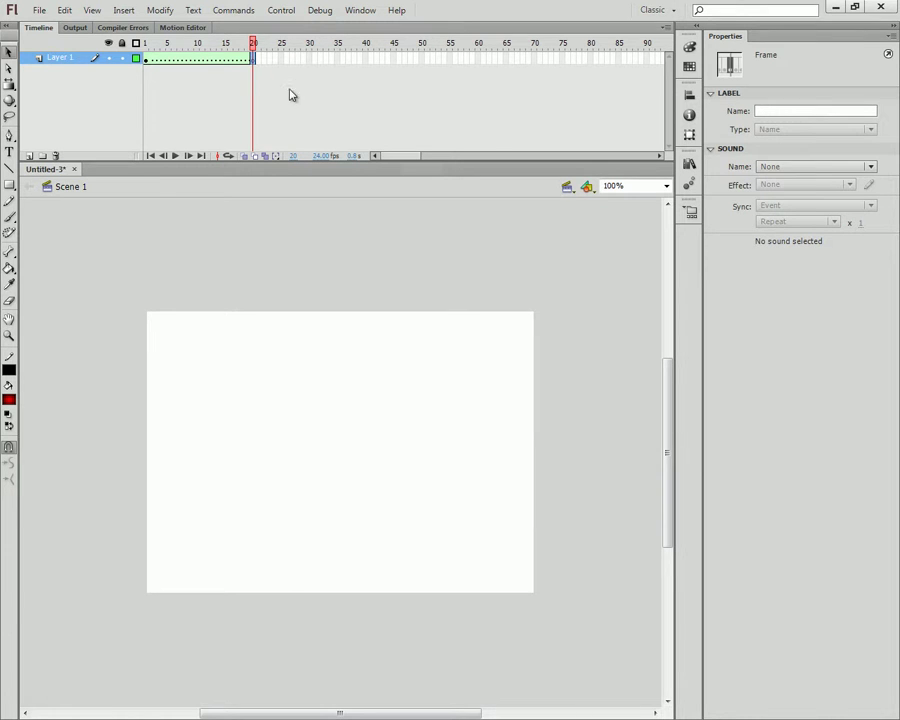
Remove the empty frame 20, insert a new keyframe in its place that copies the circle, and play the tween.
right_click(253, 61)
click(304, 141)
click(248, 72)
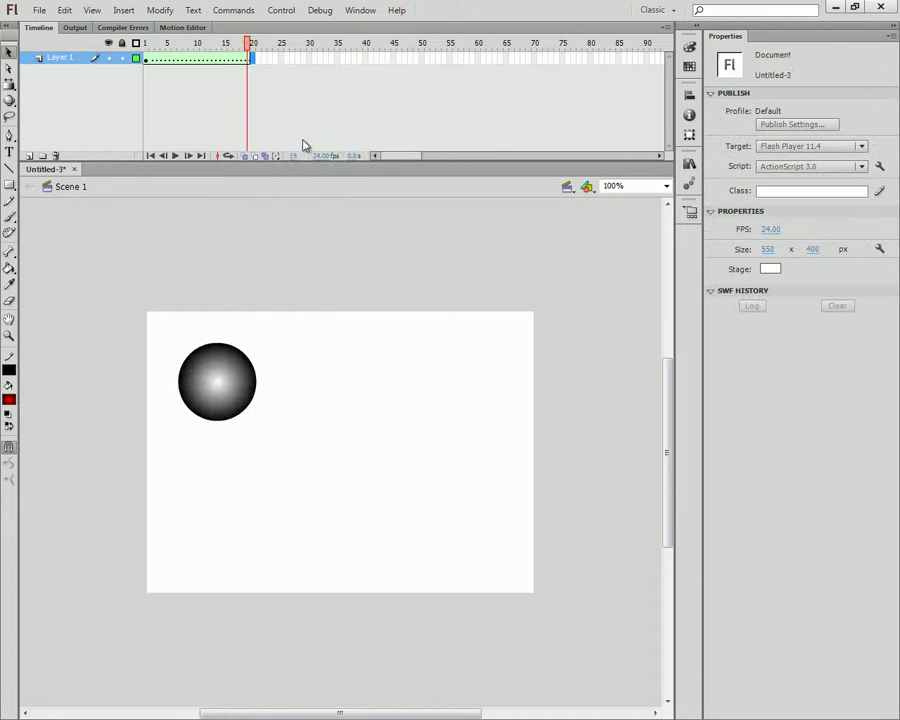
right_click(253, 61)
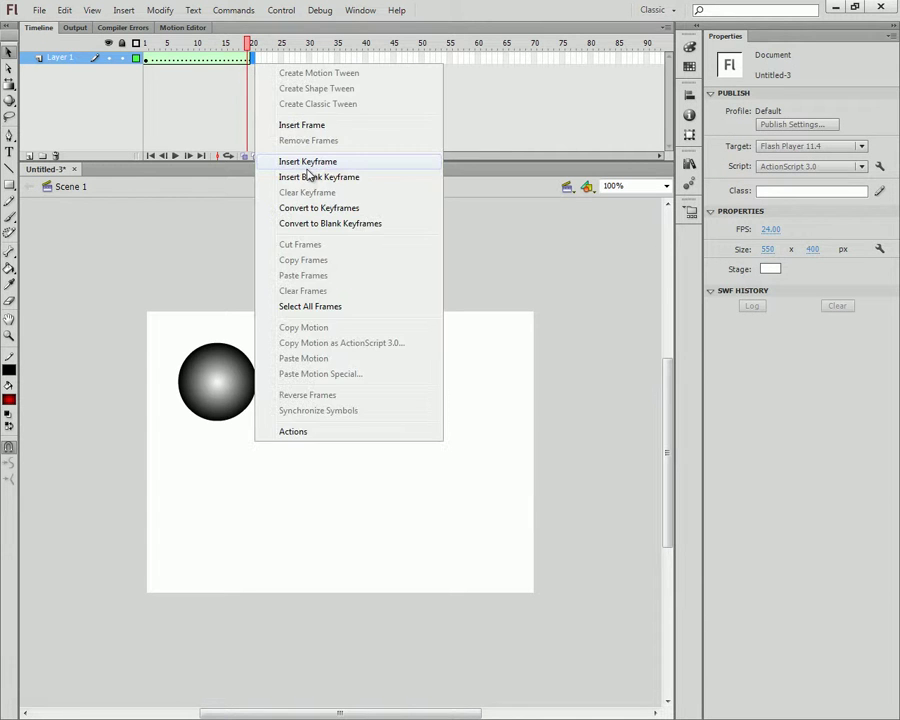
click(313, 163)
key(Return)
click(272, 306)
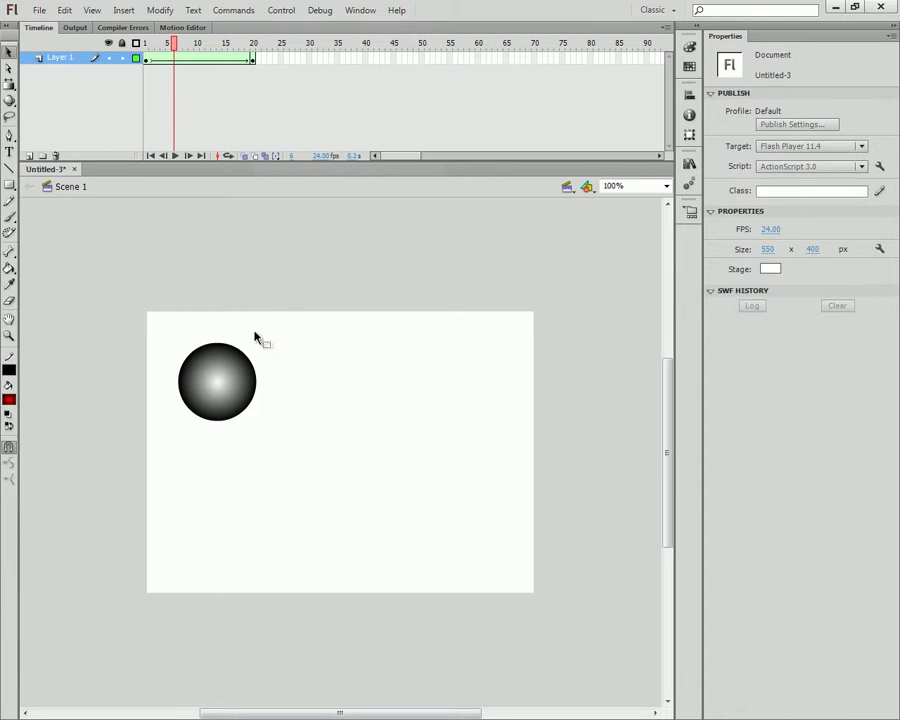
Select the circle's fill at frame 20 and apply the white-to-black radial gradient.
click(253, 58)
click(236, 384)
shift+click(244, 384)
click(244, 384)
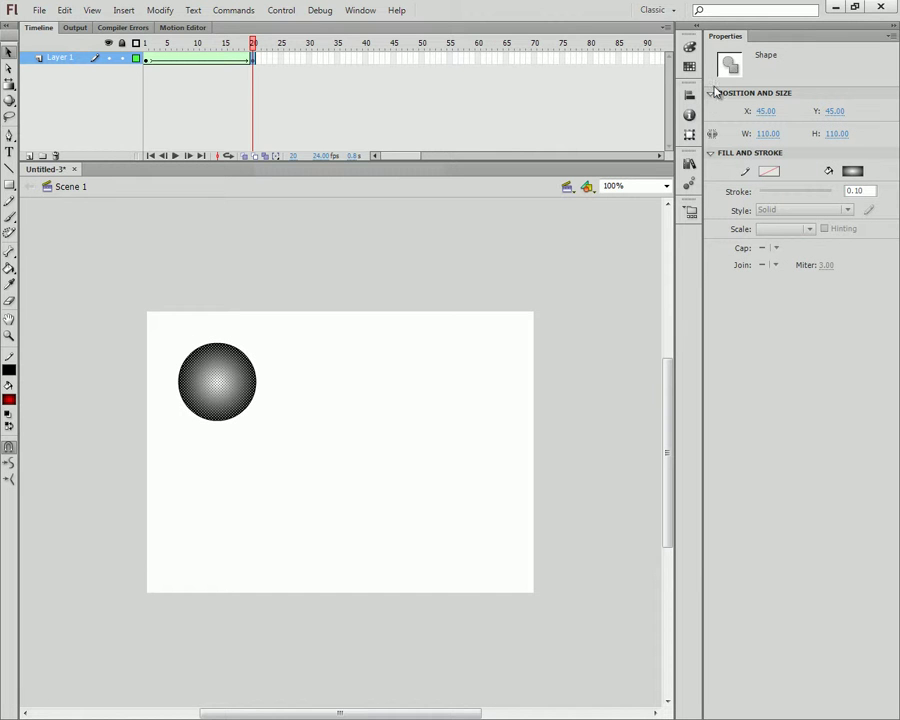
click(12, 397)
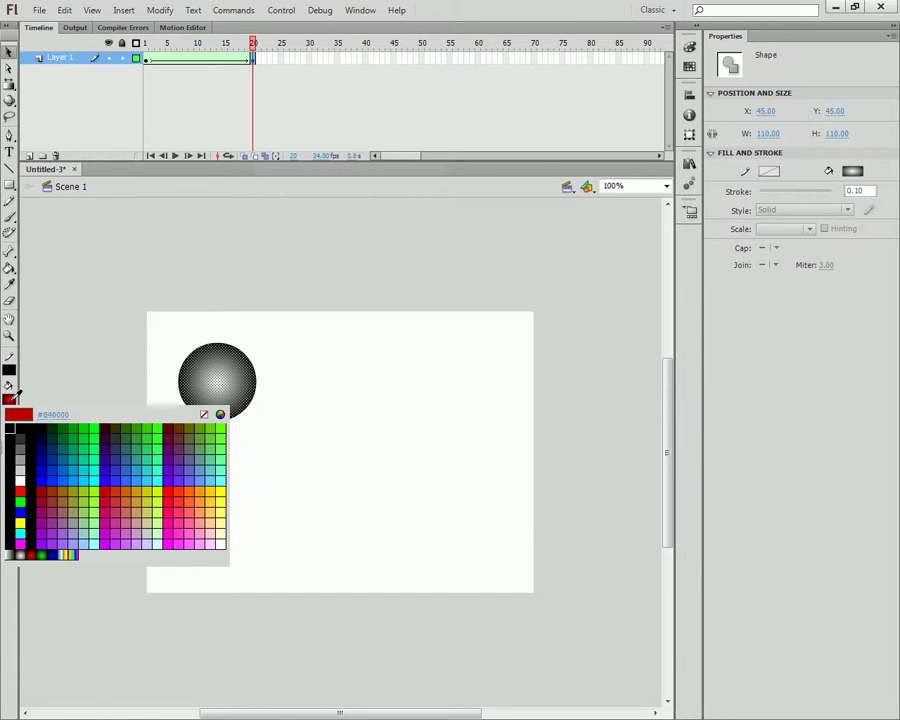
click(19, 554)
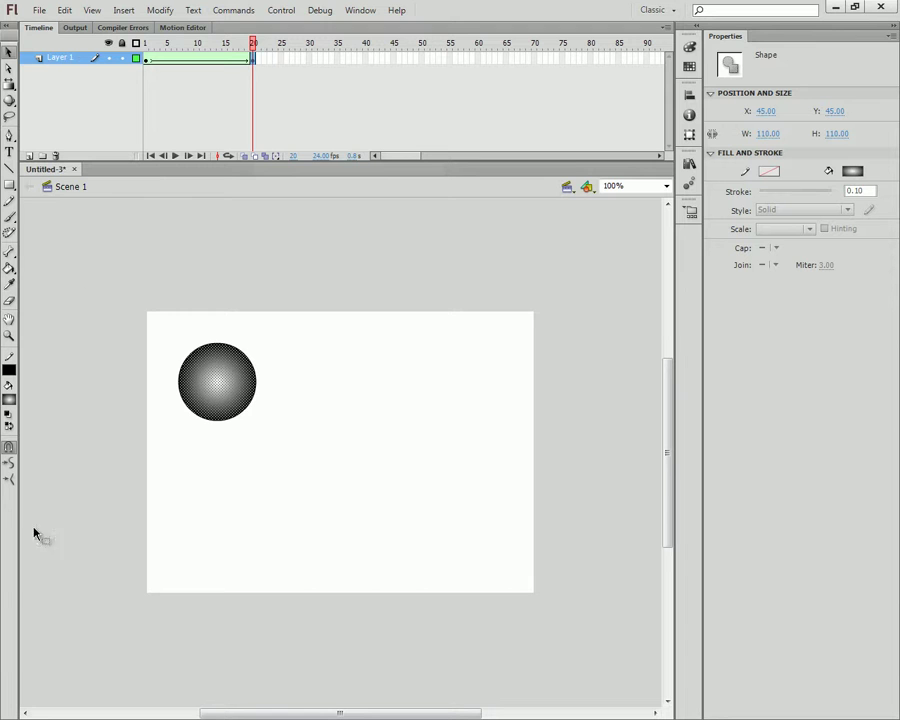
Enlarge the radial gradient of the frame 20 circle to nearly twice the circle's diameter with the Gradient Transform tool.
drag(9, 85, 43, 104)
click(50, 104)
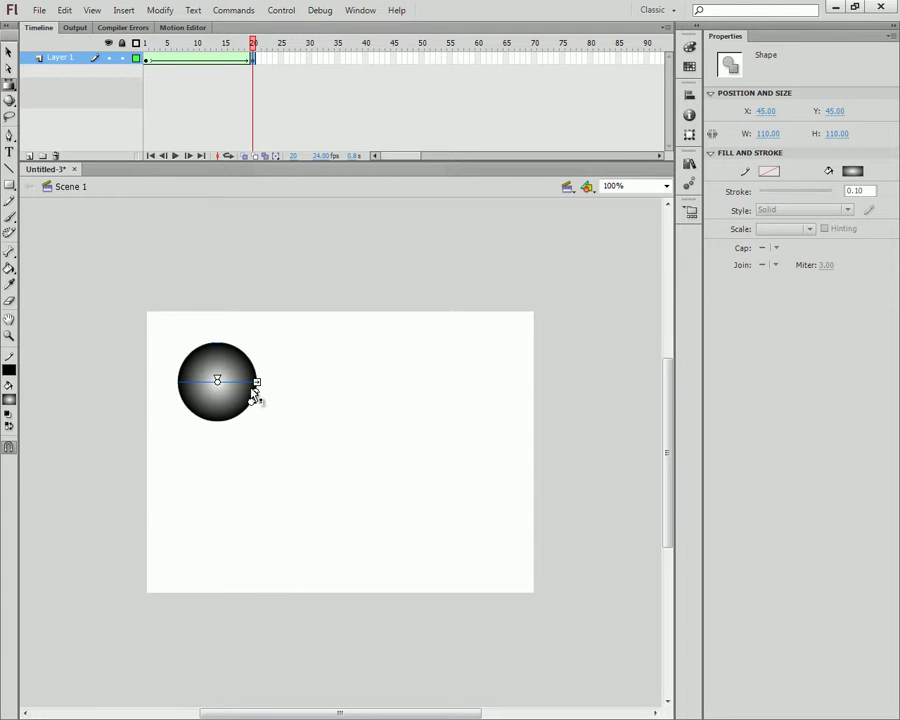
mouse_move(257, 382)
mouse_down()
mouse_move(278, 378)
mouse_move(262, 382)
mouse_up()
key(q)
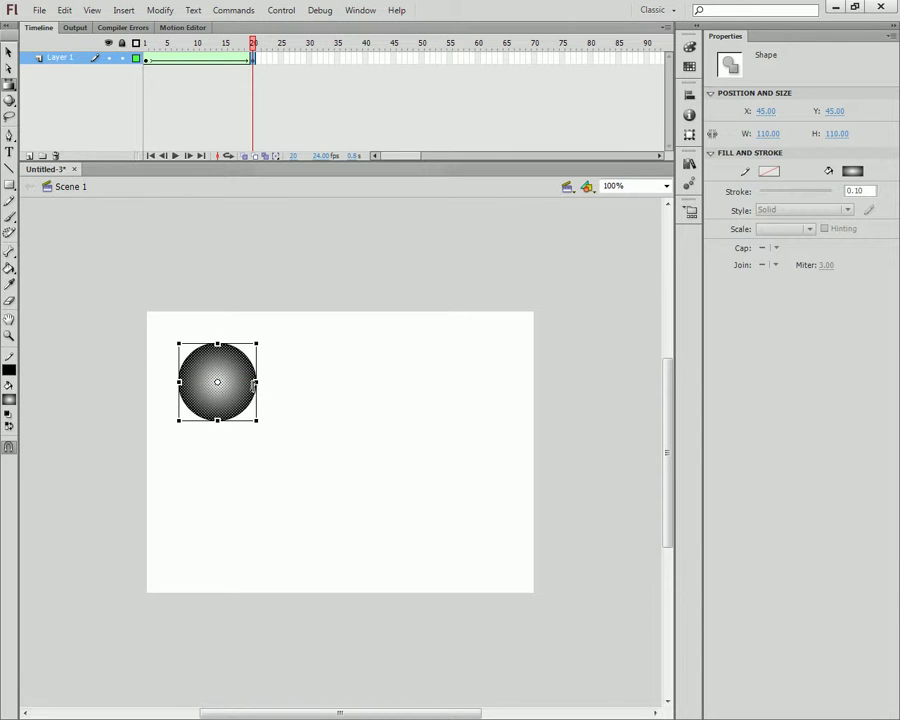
key(f)
drag(268, 409, 282, 421)
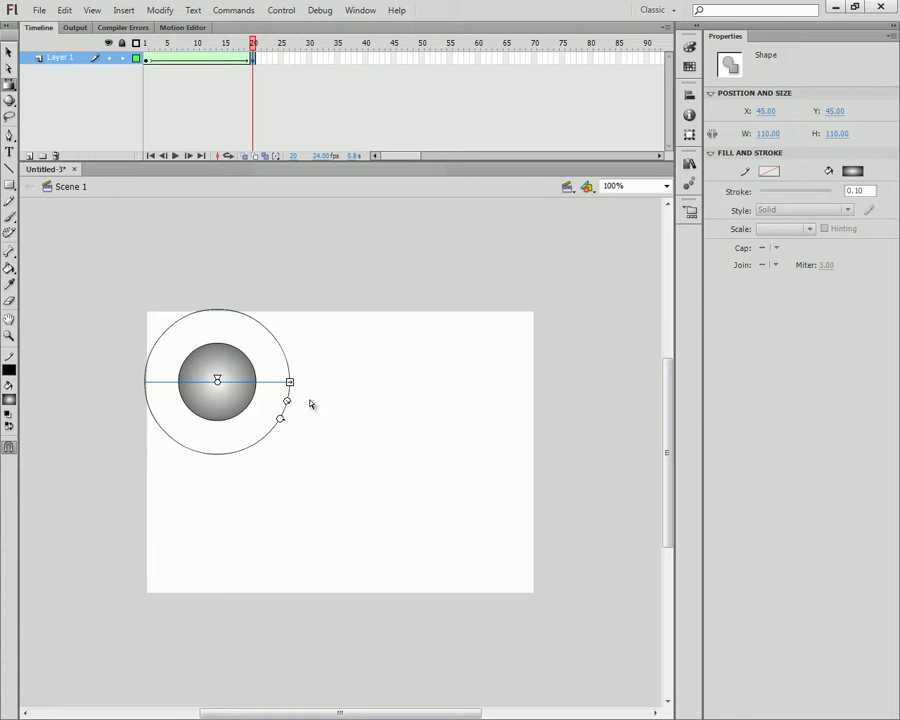
click(258, 404)
Play the animation from frame 1 and return to frame 20 to review the gradient change.
drag(252, 44, 146, 45)
key(Return)
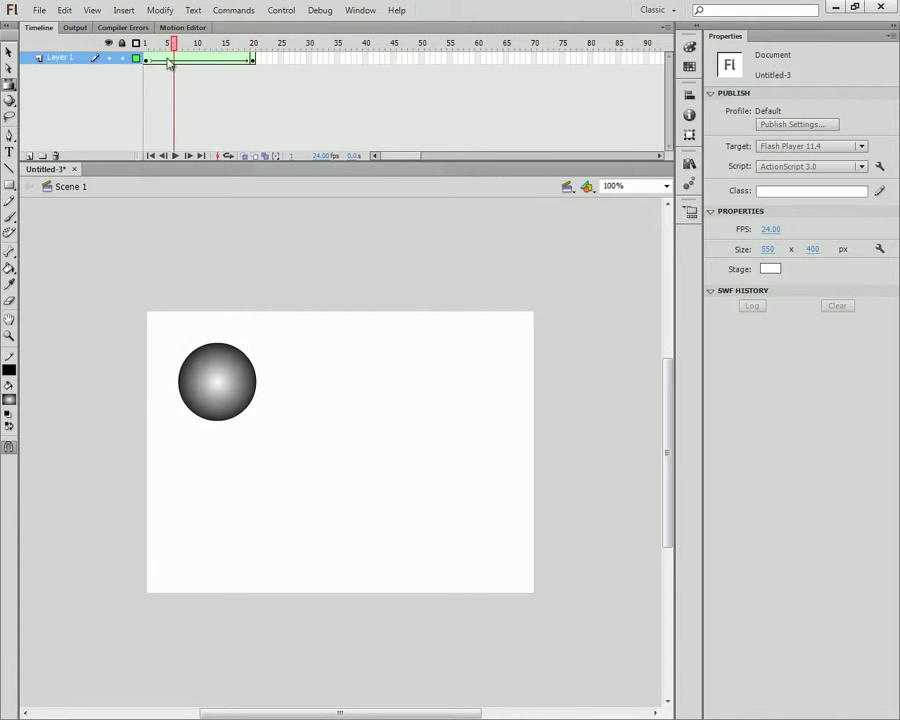
click(253, 45)
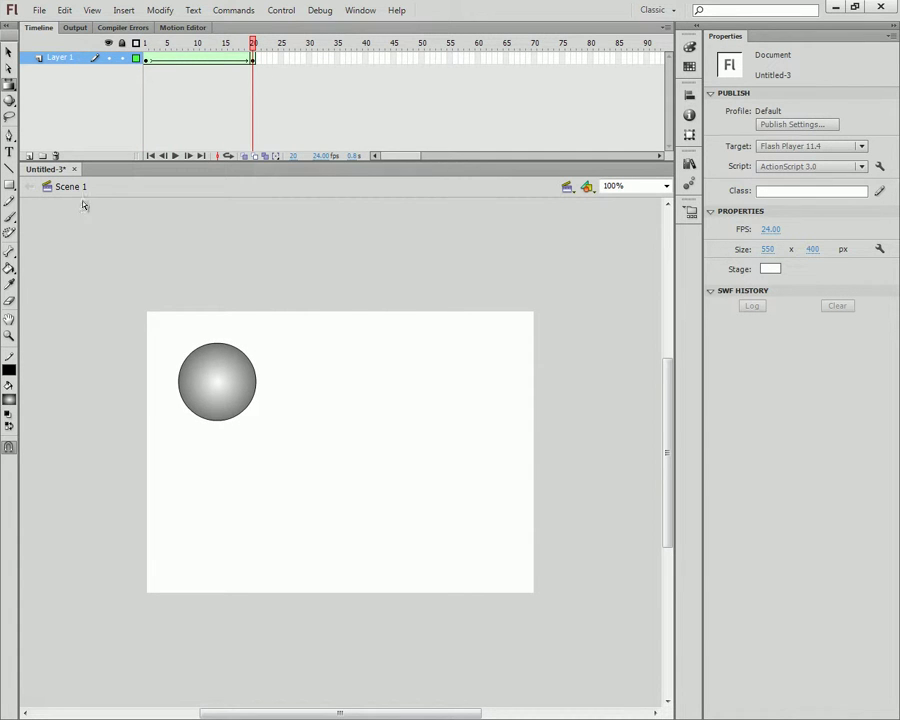
Fill the frame 20 circle with the blue radial gradient using the Paint Bucket tool and preview the tween.
click(9, 400)
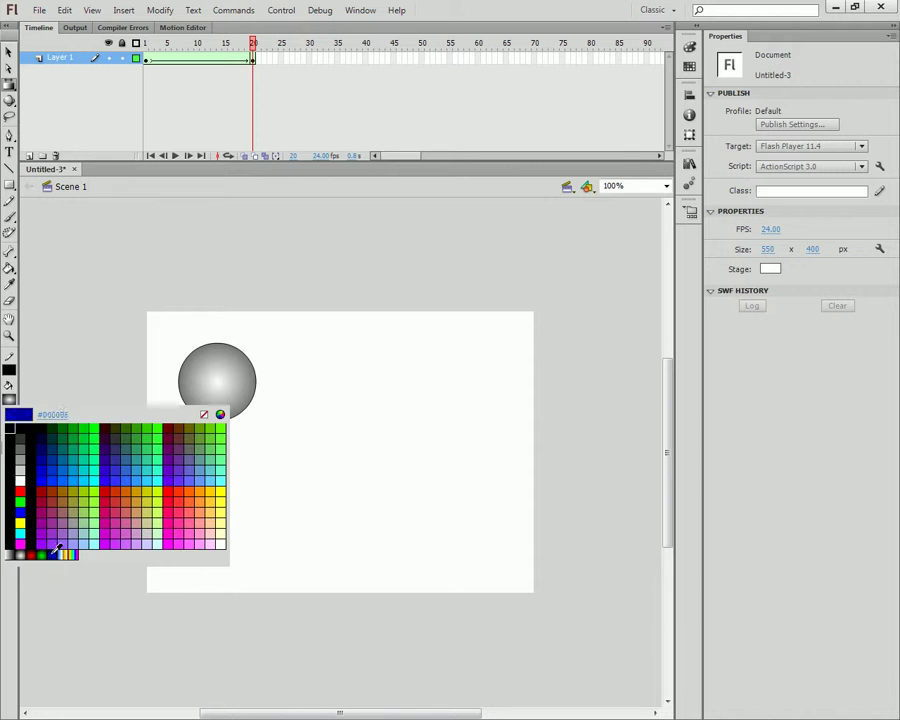
click(54, 545)
click(9, 268)
click(240, 409)
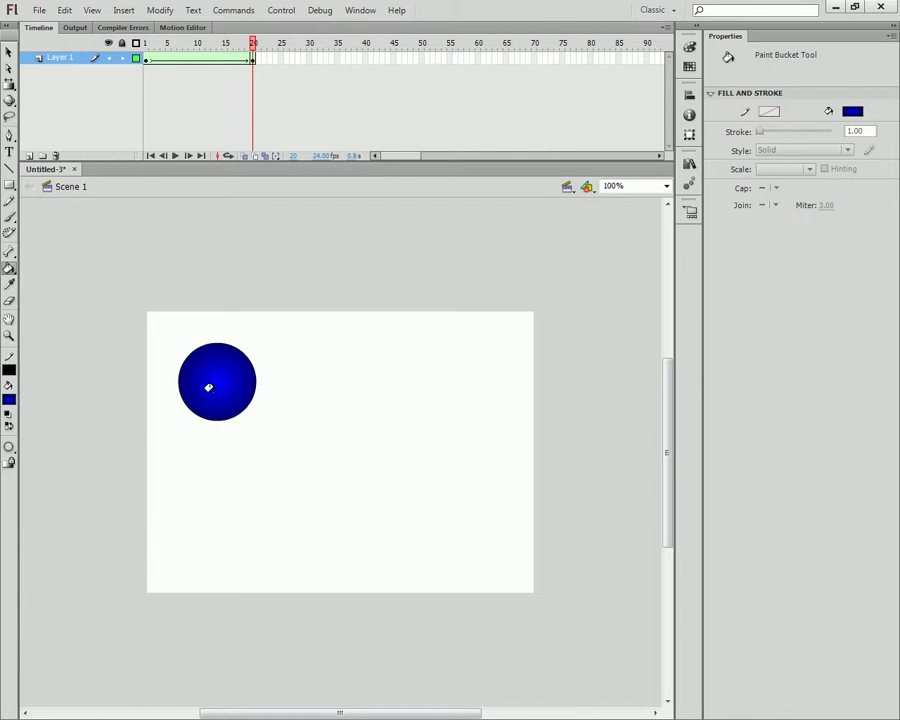
mouse_move(252, 47)
mouse_down()
mouse_move(147, 52)
mouse_move(272, 60)
mouse_move(148, 60)
mouse_move(294, 70)
mouse_move(86, 70)
mouse_move(264, 78)
mouse_move(168, 68)
mouse_move(222, 70)
mouse_move(149, 48)
mouse_move(255, 50)
mouse_up()
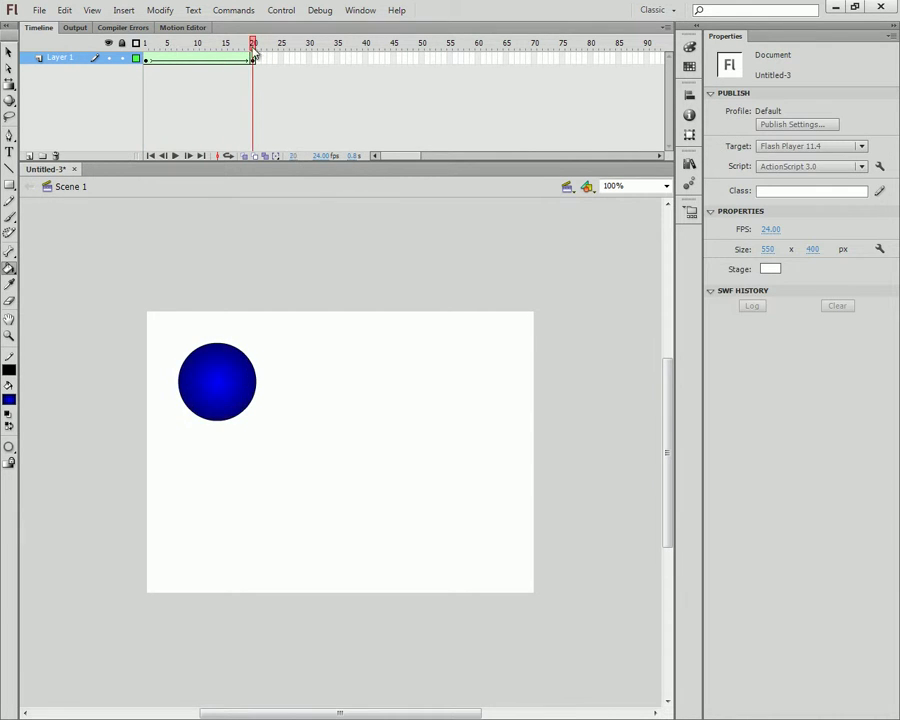
Shrink the blue radial gradient of the frame 20 circle with the Gradient Transform tool so its edges darken.
click(9, 84)
click(231, 365)
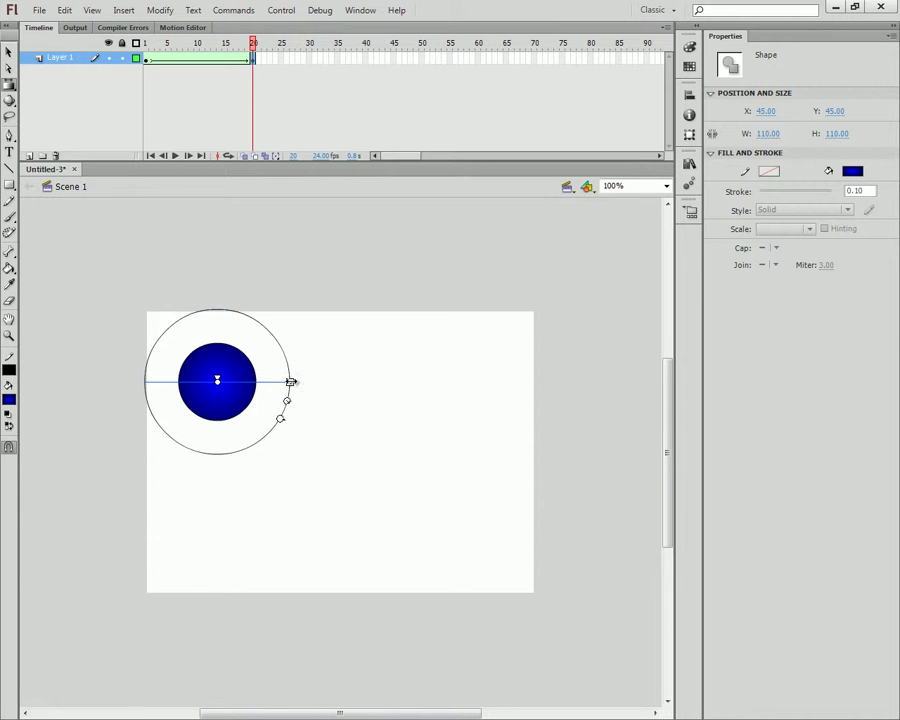
drag(286, 412, 266, 396)
Compare the circle's colours across the tween at frames 15, 2 and 20.
drag(253, 44, 225, 44)
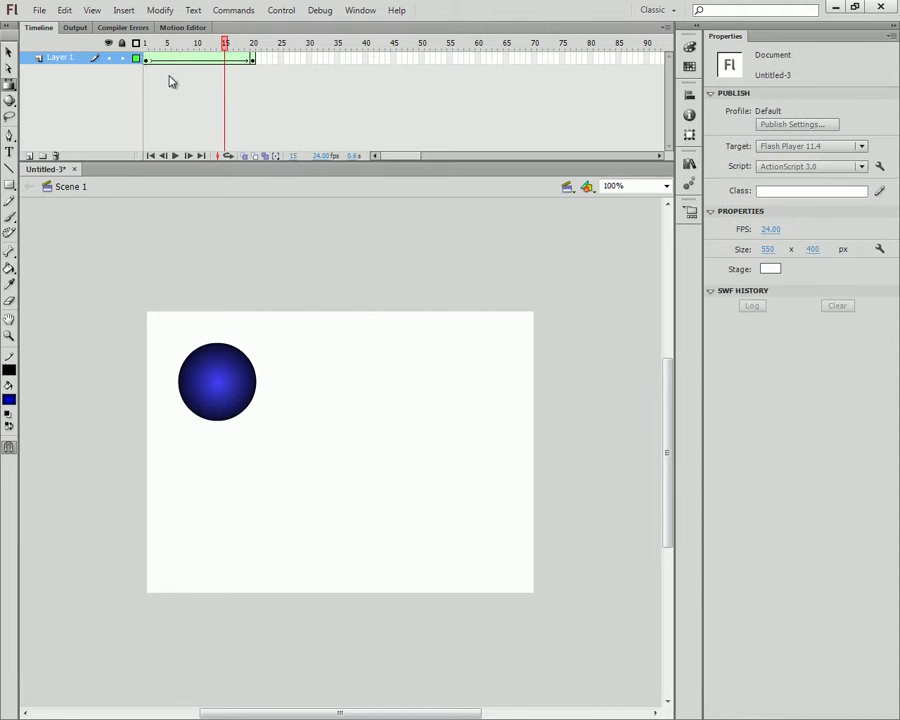
click(151, 60)
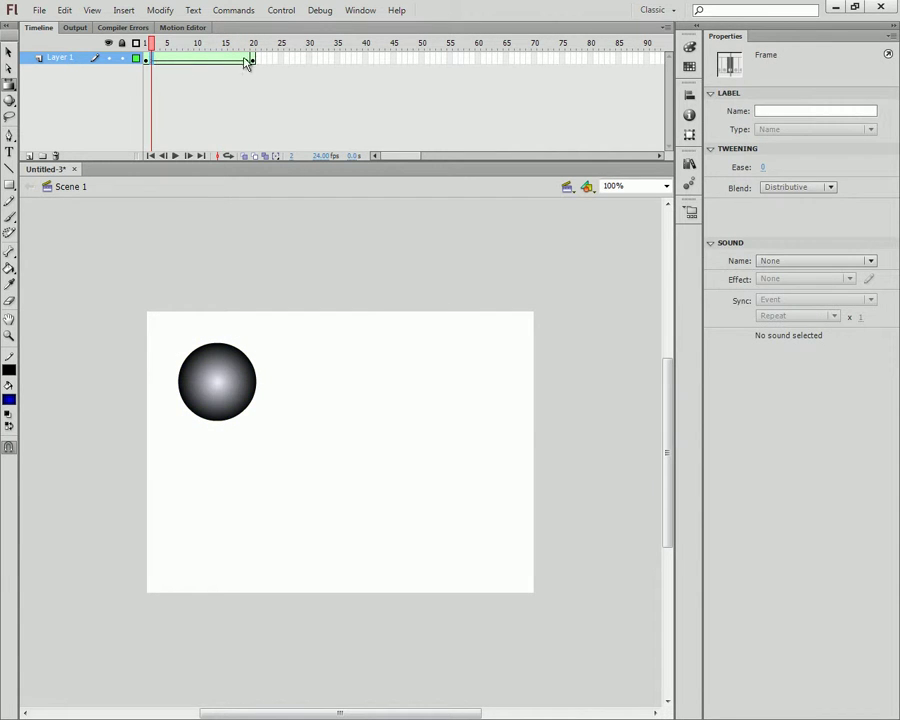
click(254, 59)
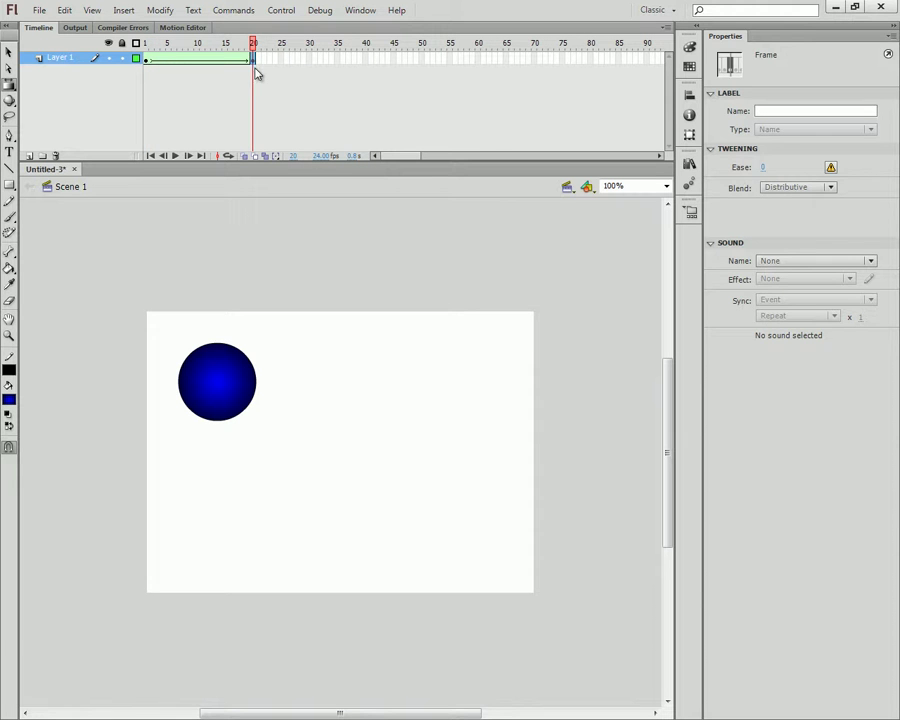
click(262, 68)
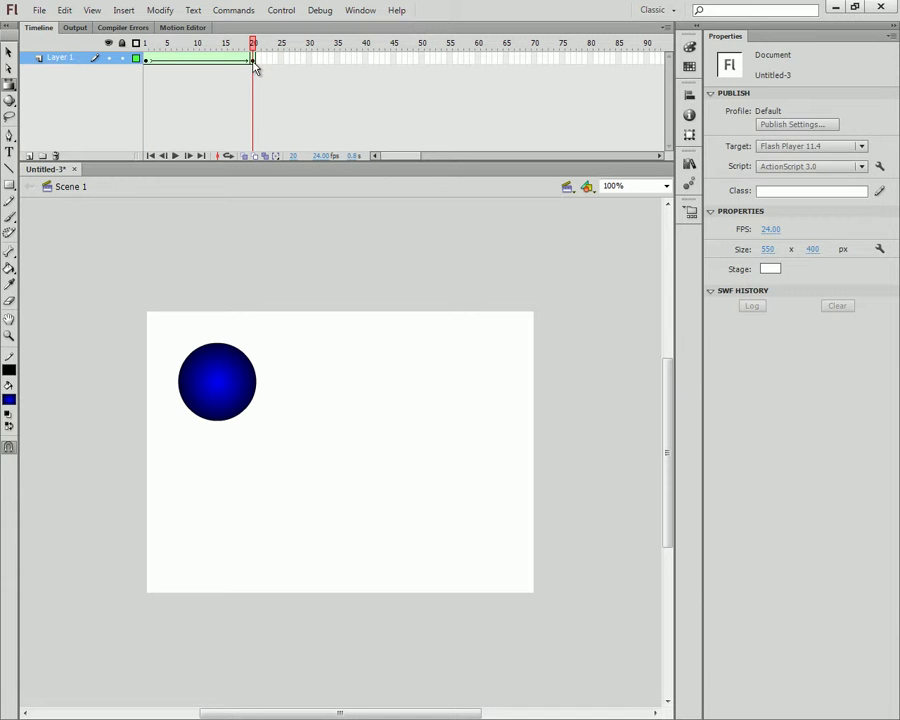
click(254, 60)
right_click(254, 62)
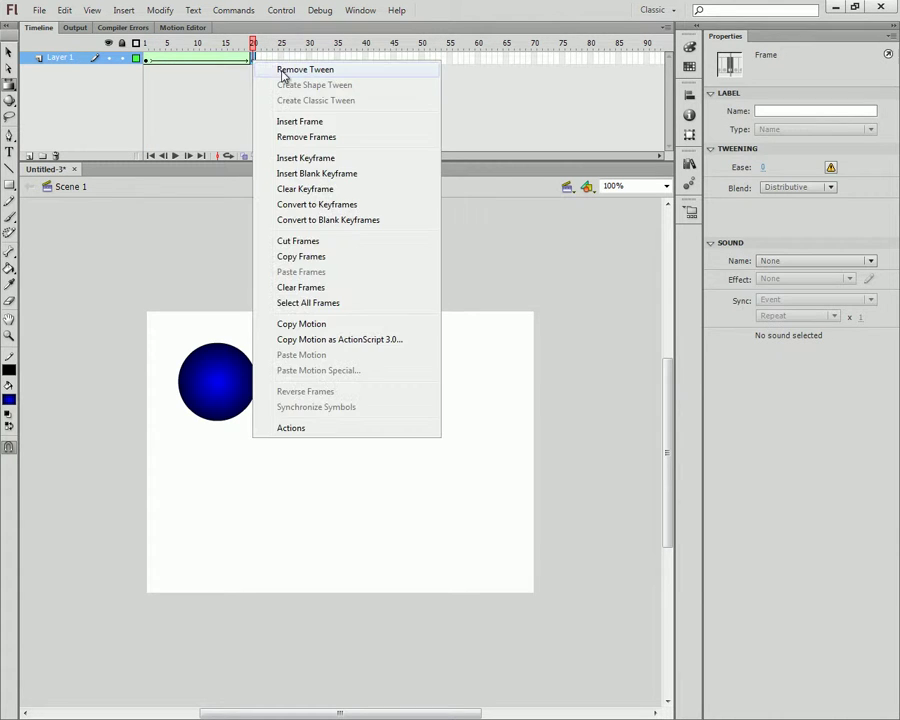
key(Escape)
click(268, 80)
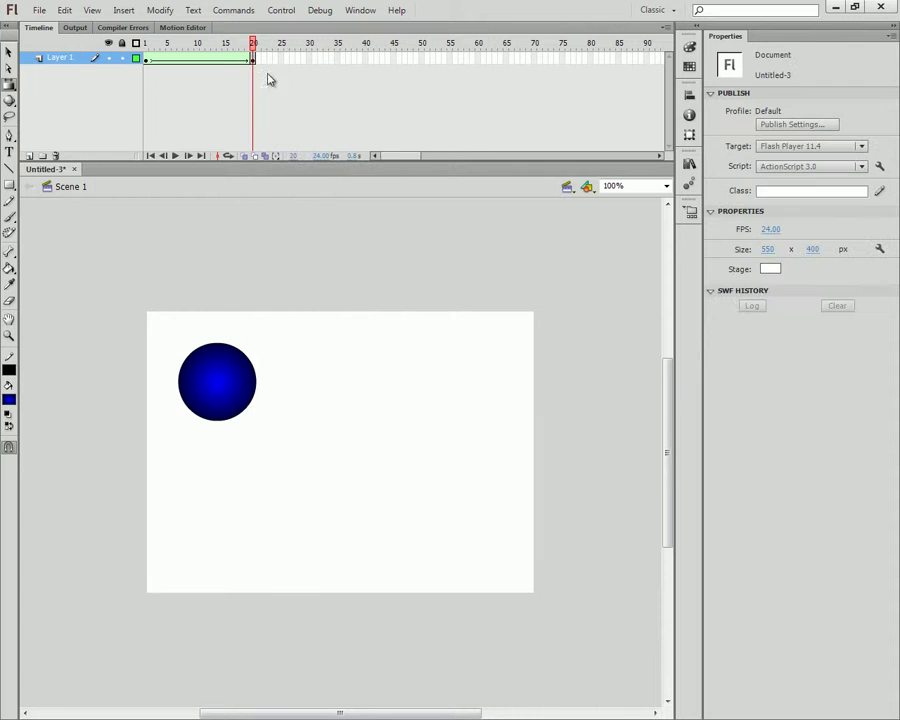
Review the circle's gradient at frames 4, 20 and 1 of the tween.
click(165, 60)
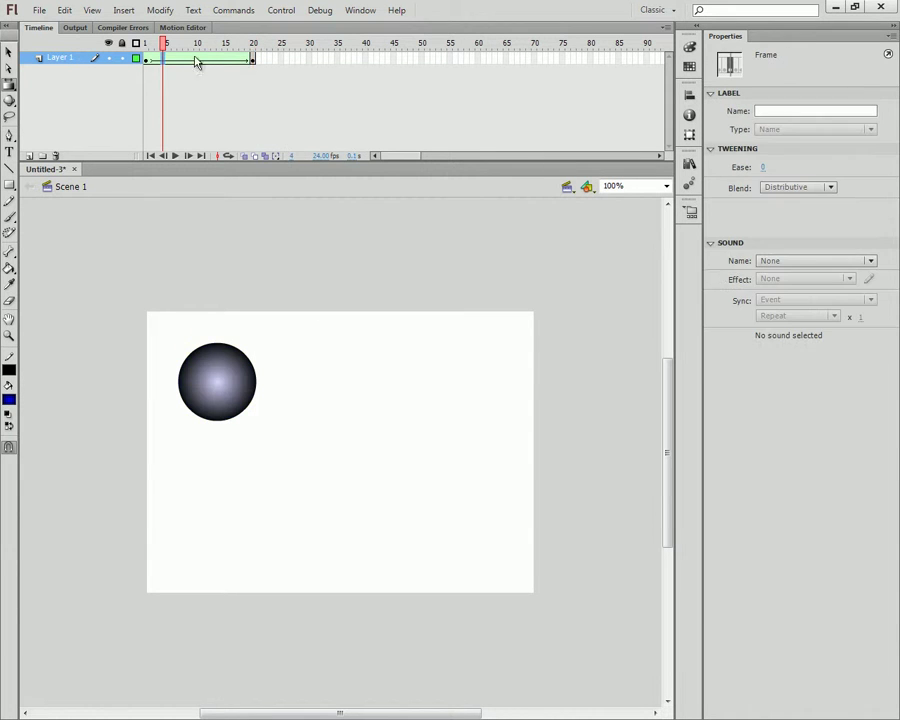
click(252, 46)
click(146, 60)
click(186, 60)
right_click(186, 60)
click(212, 69)
key(ctrl+z)
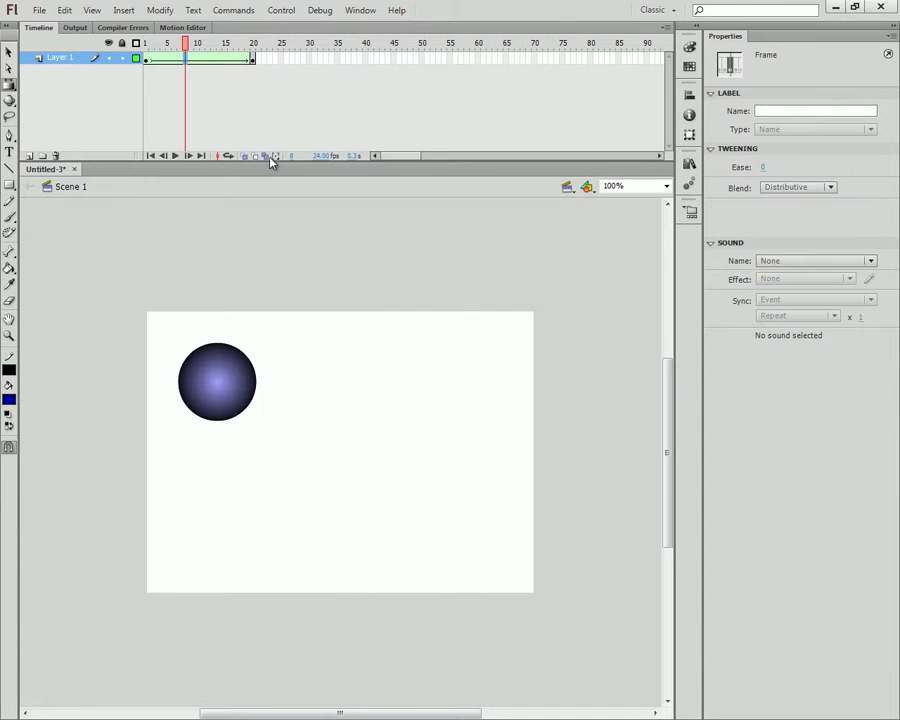
Scrub the tween back to frame 1 and rename Layer 1 as Shape Tween.
click(239, 61)
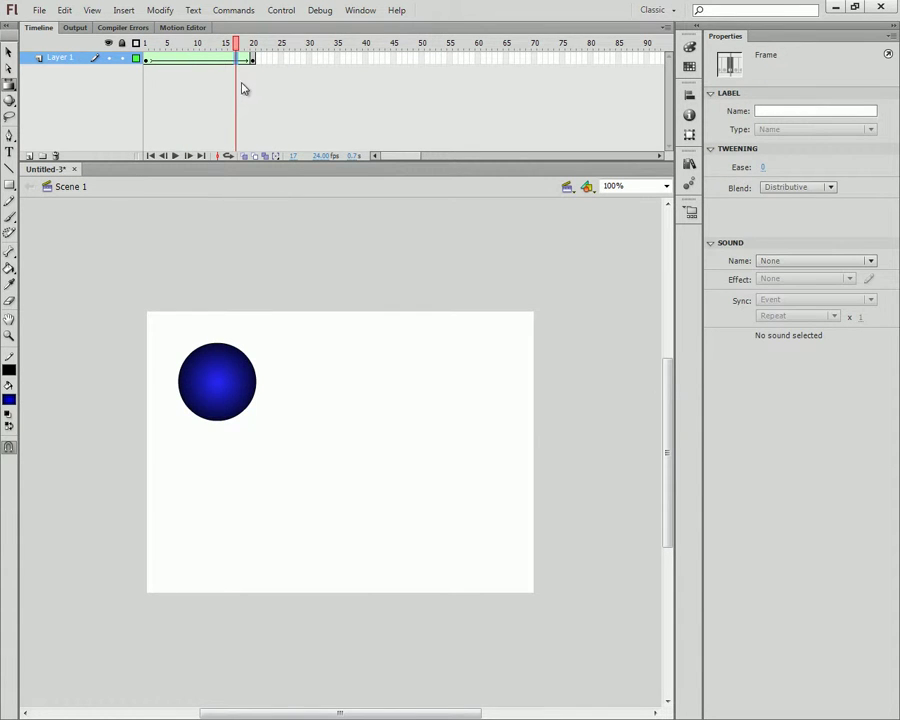
drag(237, 44, 146, 45)
click(72, 74)
double_click(62, 60)
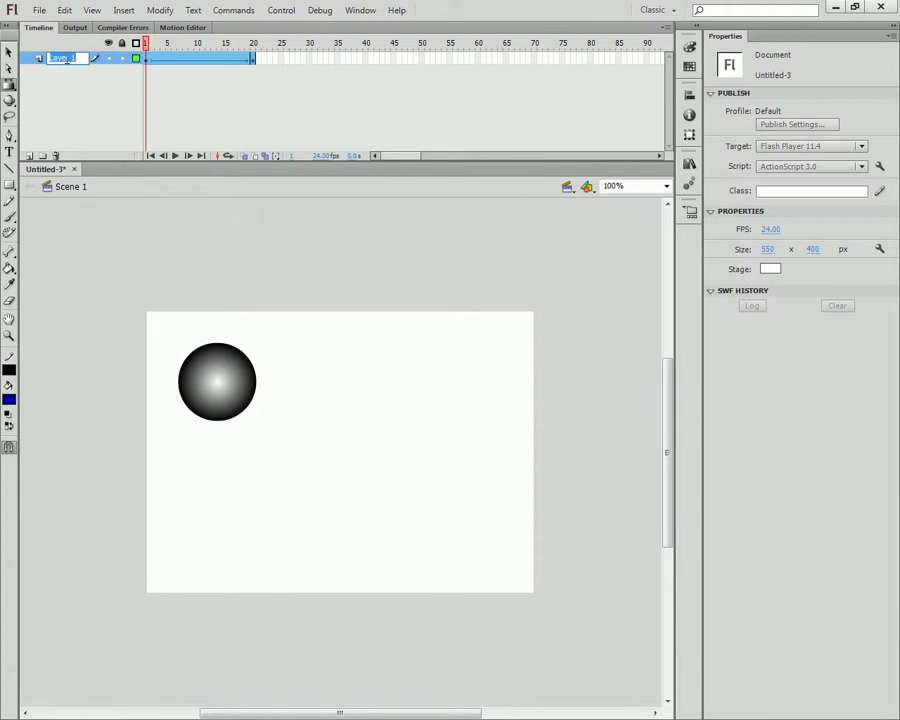
text(Sh)
text(ape Tween)
key(Return)
Compare the circle's fill at the end and start keyframes of the Shape Tween layer.
click(252, 59)
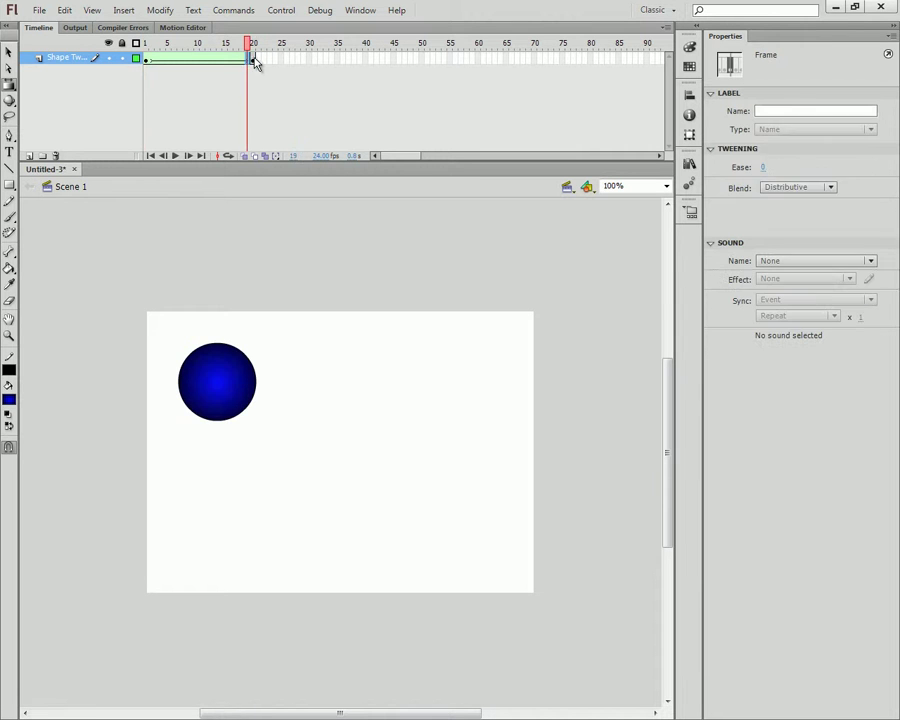
click(146, 63)
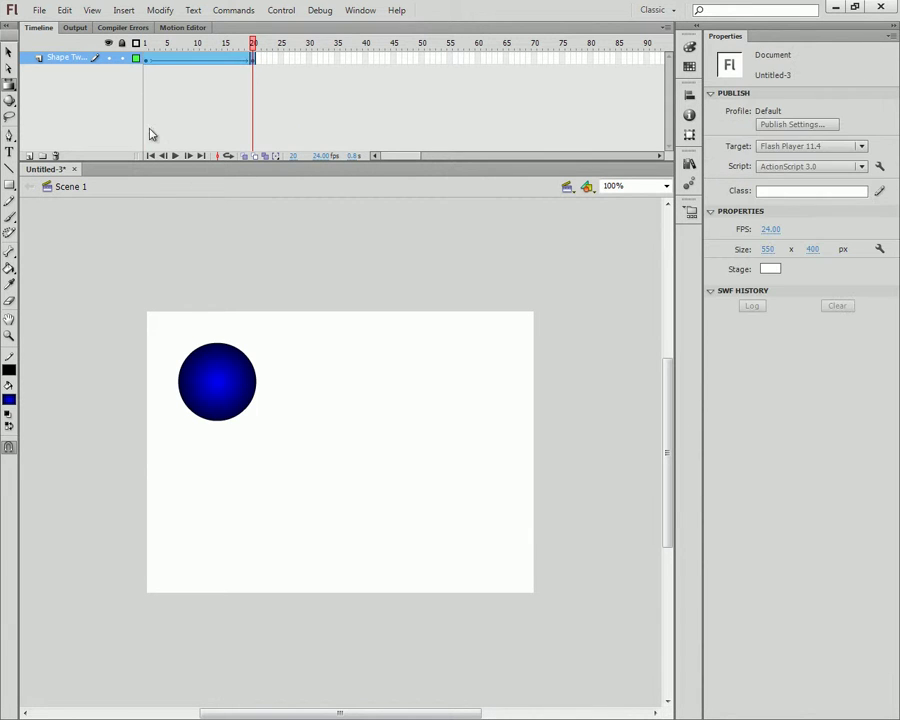
click(146, 58)
click(153, 87)
click(149, 84)
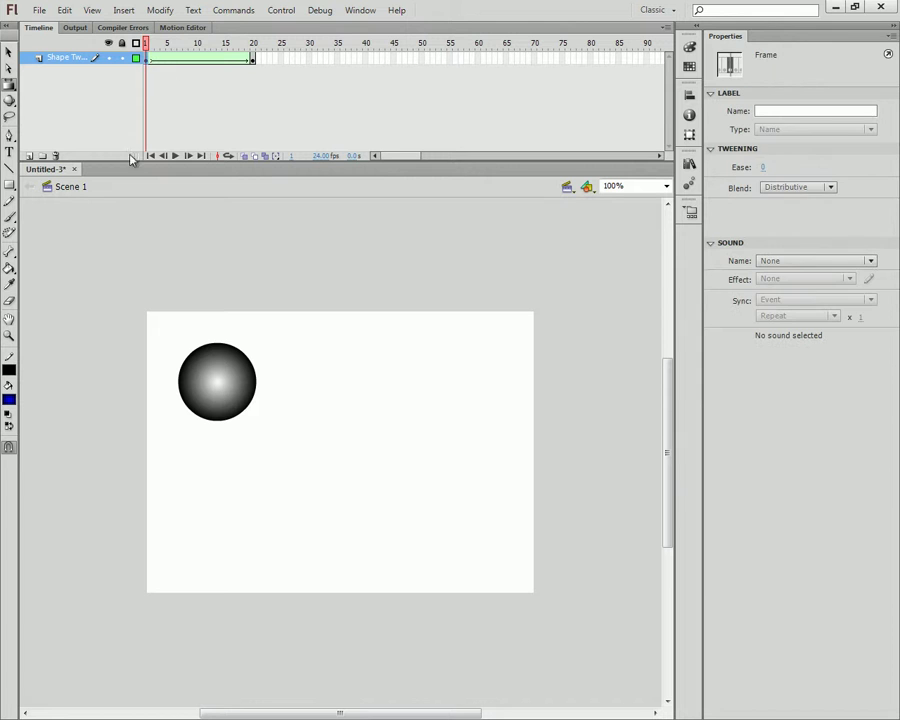
Set the fill colour to solid red and delete the circle from frame 20.
click(12, 400)
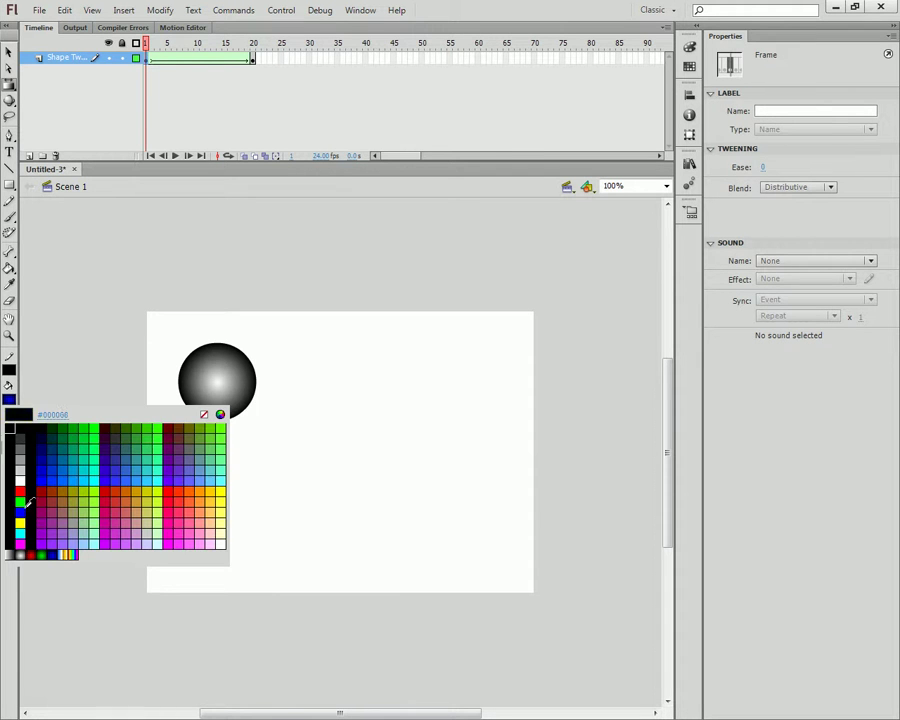
click(27, 497)
click(254, 59)
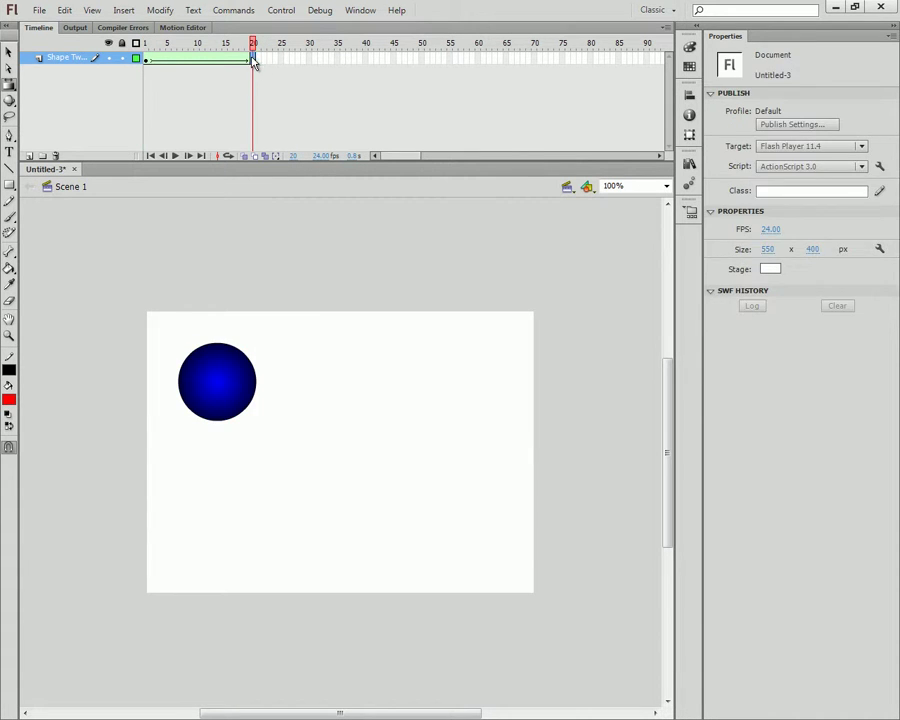
click(172, 491)
click(217, 381)
key(Delete)
Draw a closed jagged shape with three peaks on frame 20 using the Pen tool.
click(9, 151)
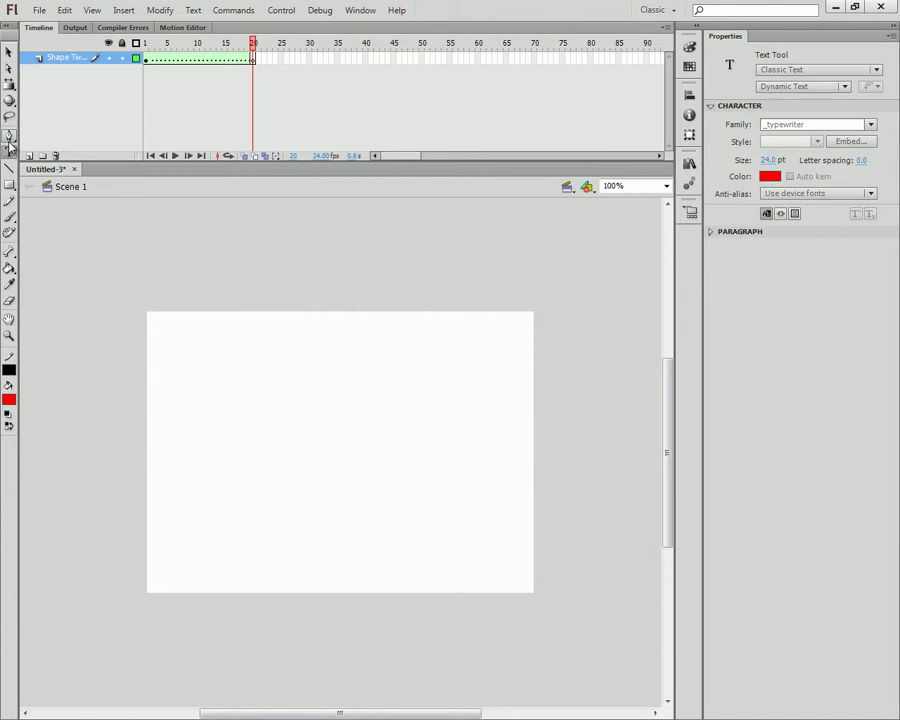
click(9, 134)
click(259, 375)
click(329, 479)
click(337, 382)
click(371, 430)
click(400, 368)
click(484, 515)
click(421, 557)
click(239, 551)
click(225, 446)
Fill the jagged frame 20 shape with red using the Paint Bucket and scrub through the tween.
click(9, 268)
click(307, 508)
drag(255, 49, 308, 93)
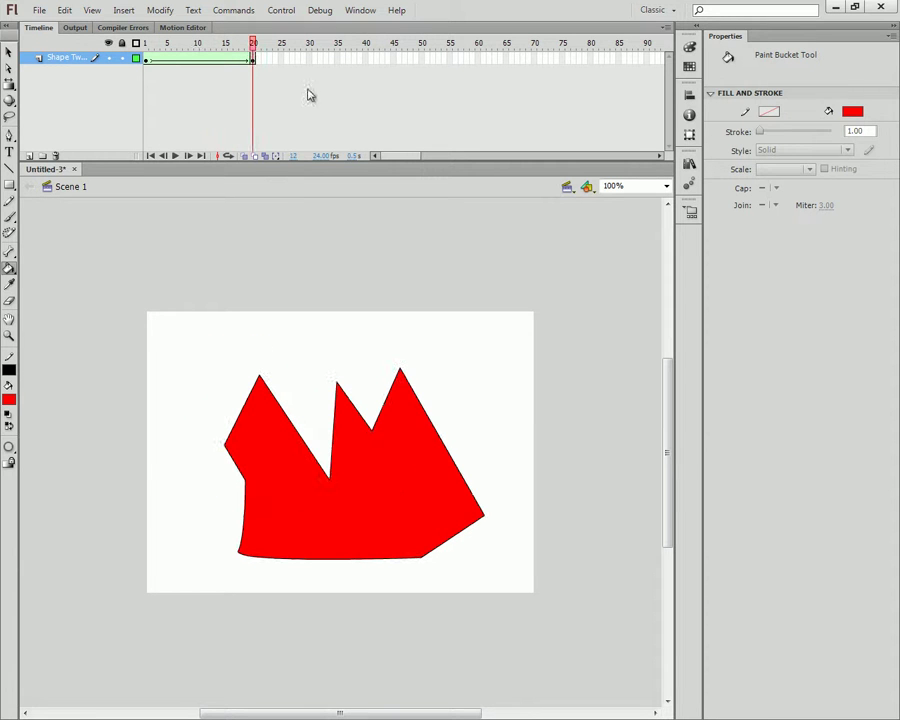
click(308, 93)
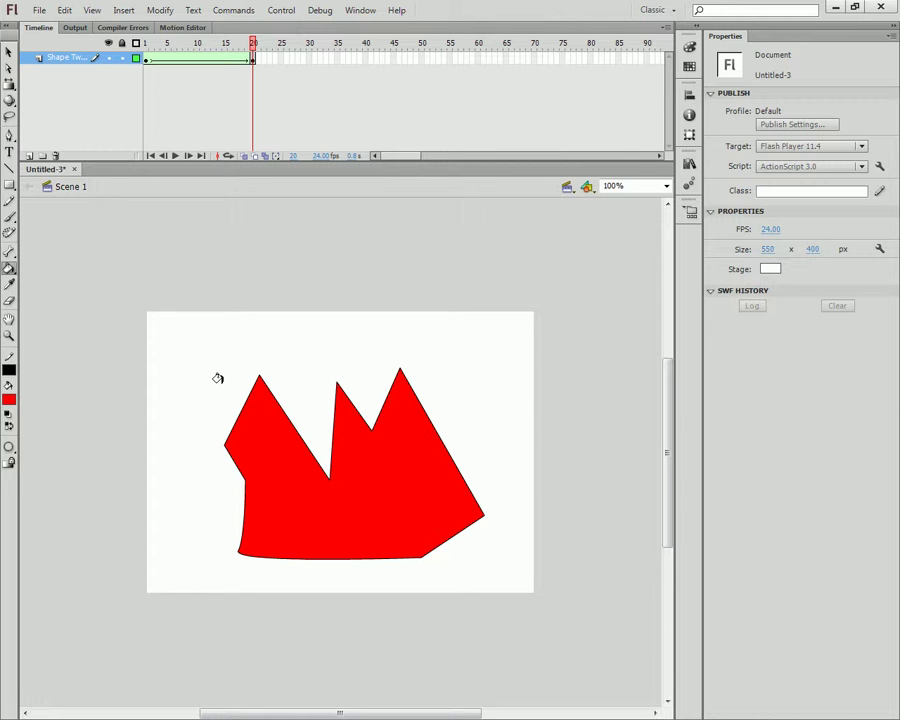
Play the morph from the circle to the jagged shape and lock the Shape Tween layer at frame 1.
click(8, 51)
key(Return)
click(147, 58)
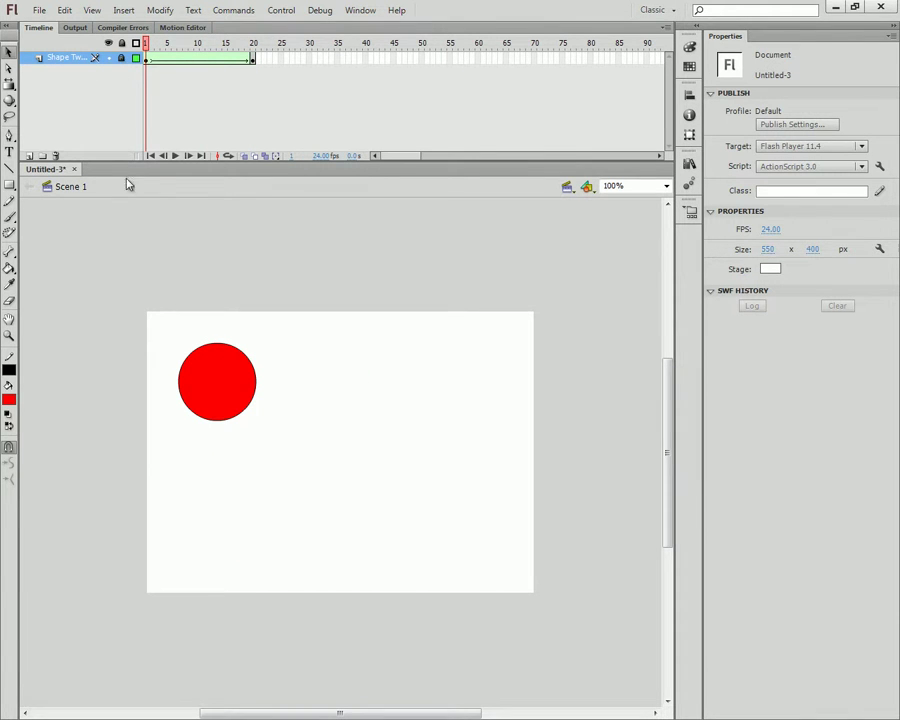
Add a new layer above Shape Tween and name it Motion Tween.
click(30, 157)
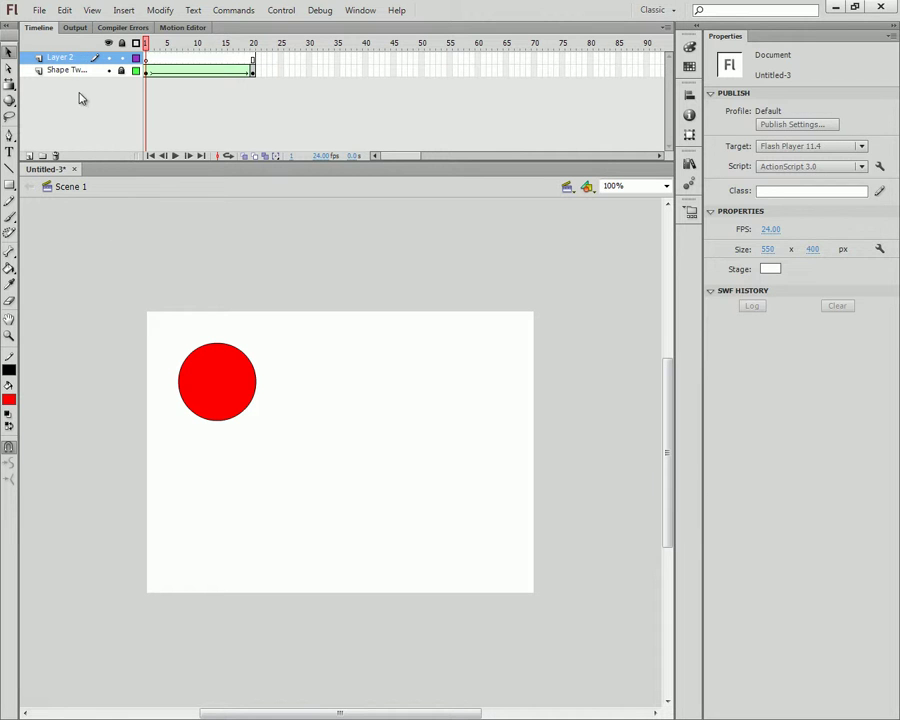
double_click(60, 58)
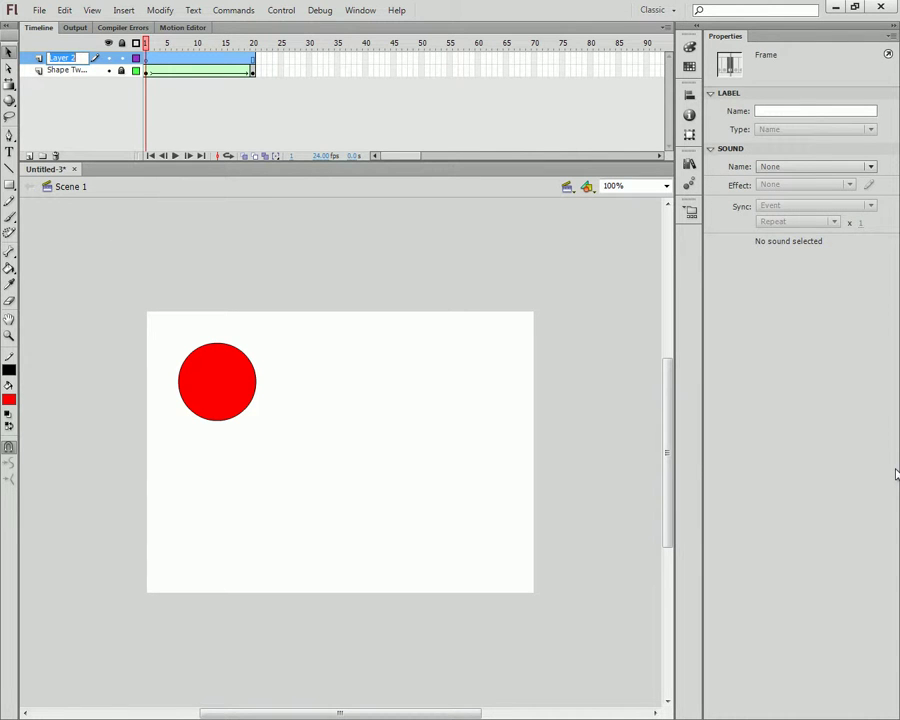
text(M)
text(otion Tween)
key(Return)
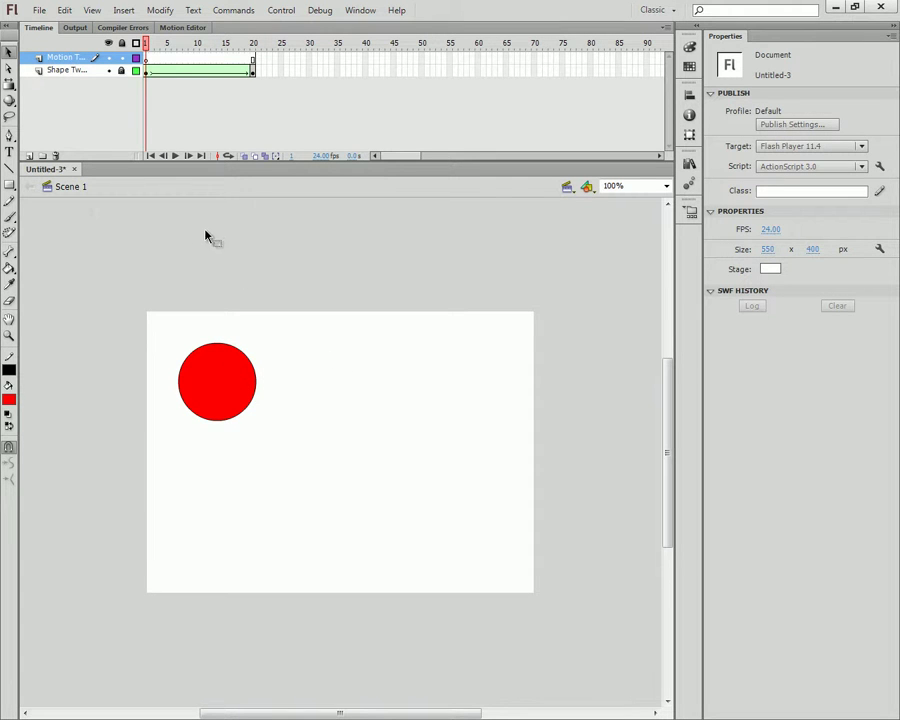
Paint a red squiggle about 126 px wide and 177 px high below the circle with the Brush tool and select it.
click(15, 233)
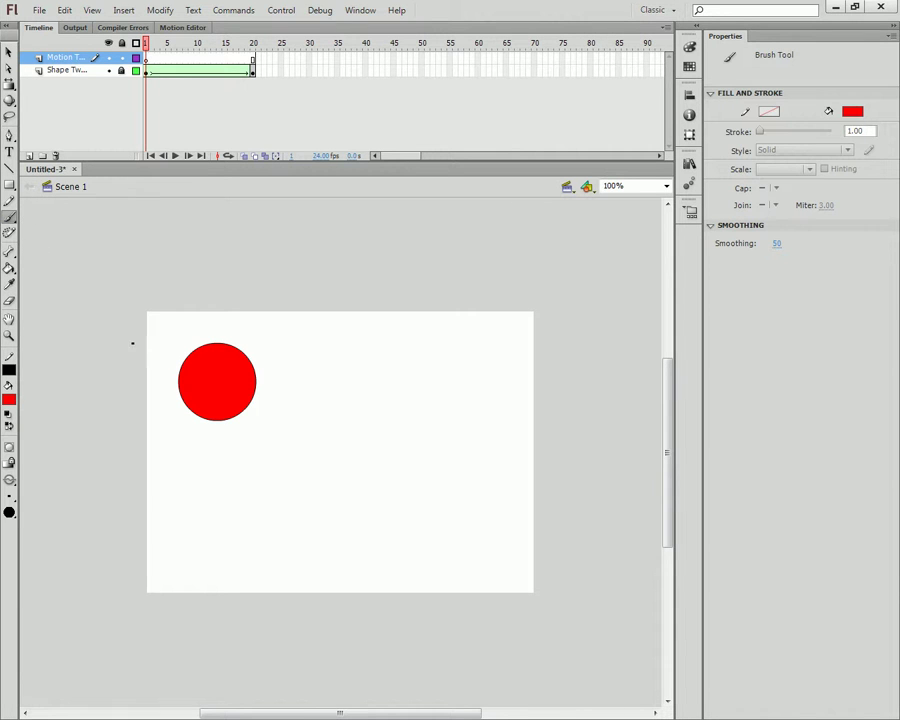
drag(214, 448, 296, 568)
click(9, 50)
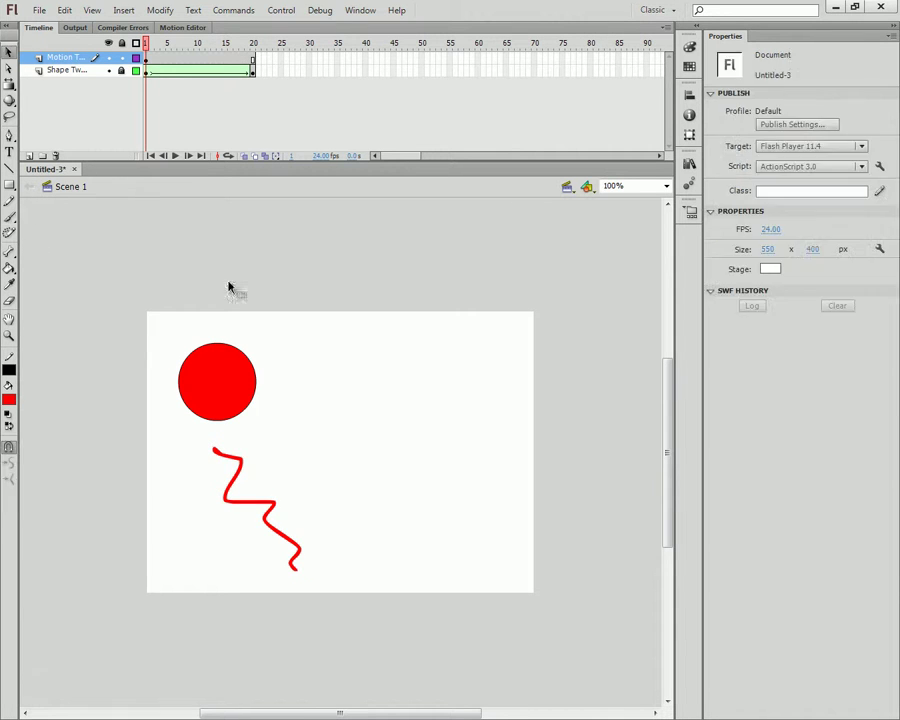
click(278, 518)
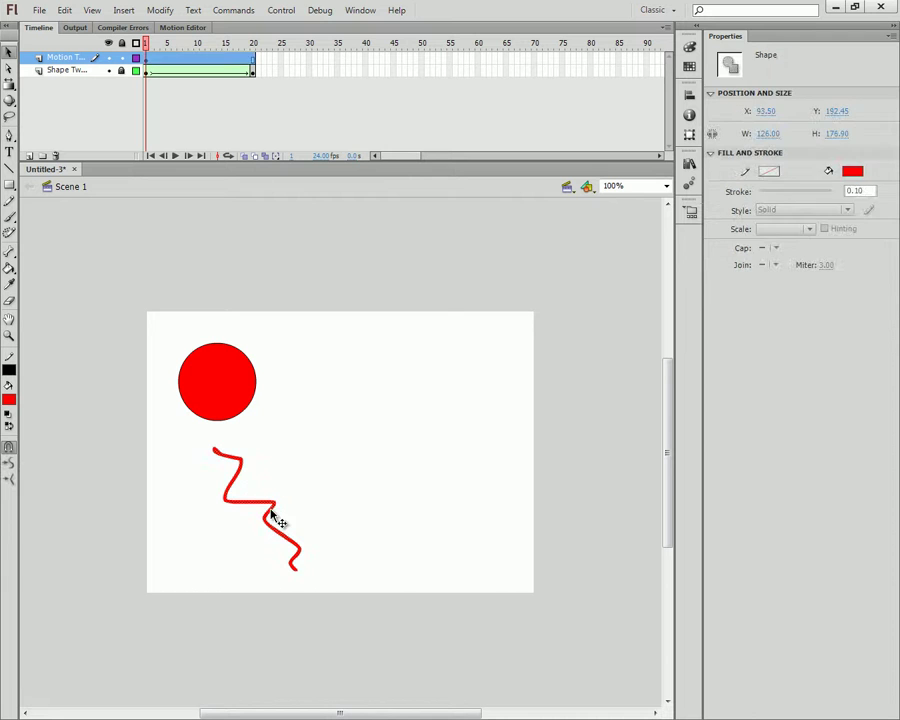
Try to create a motion tween directly on the squiggle, dismissing the conversion to a symbol.
click(148, 63)
right_click(155, 58)
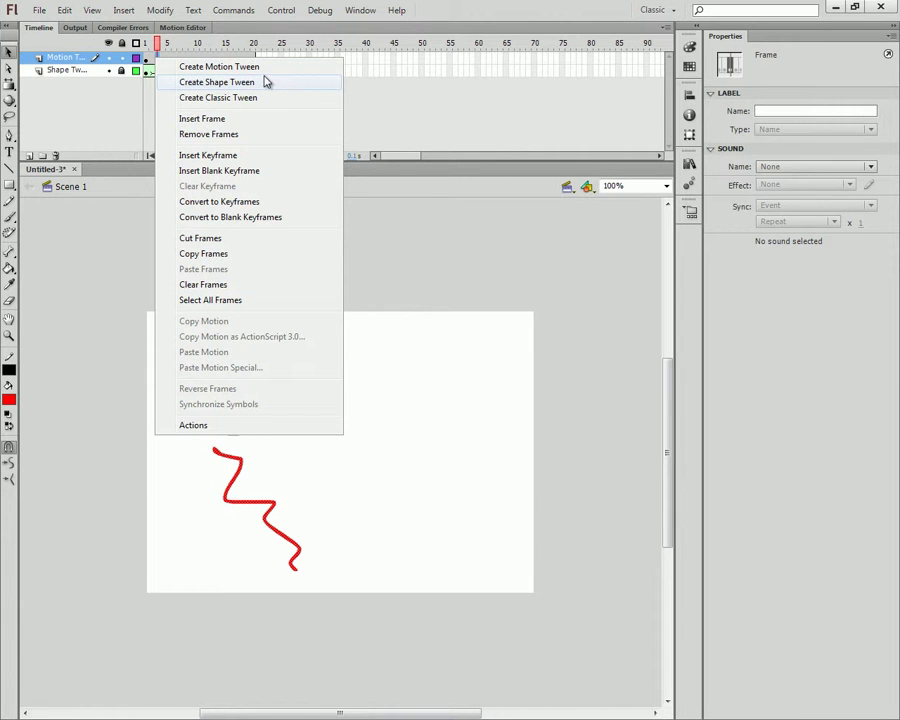
click(222, 67)
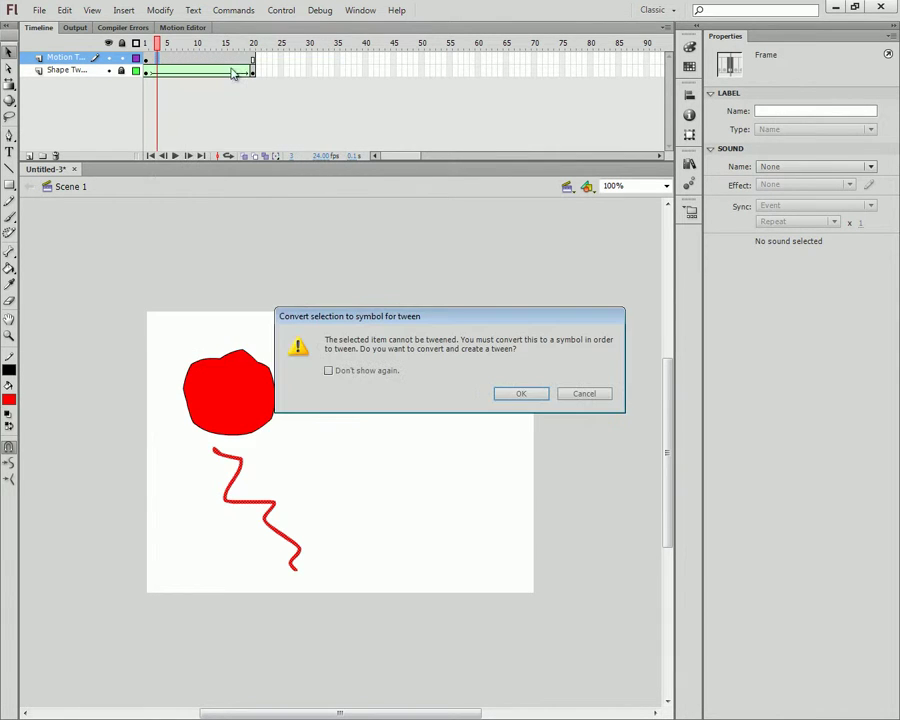
drag(388, 318, 357, 278)
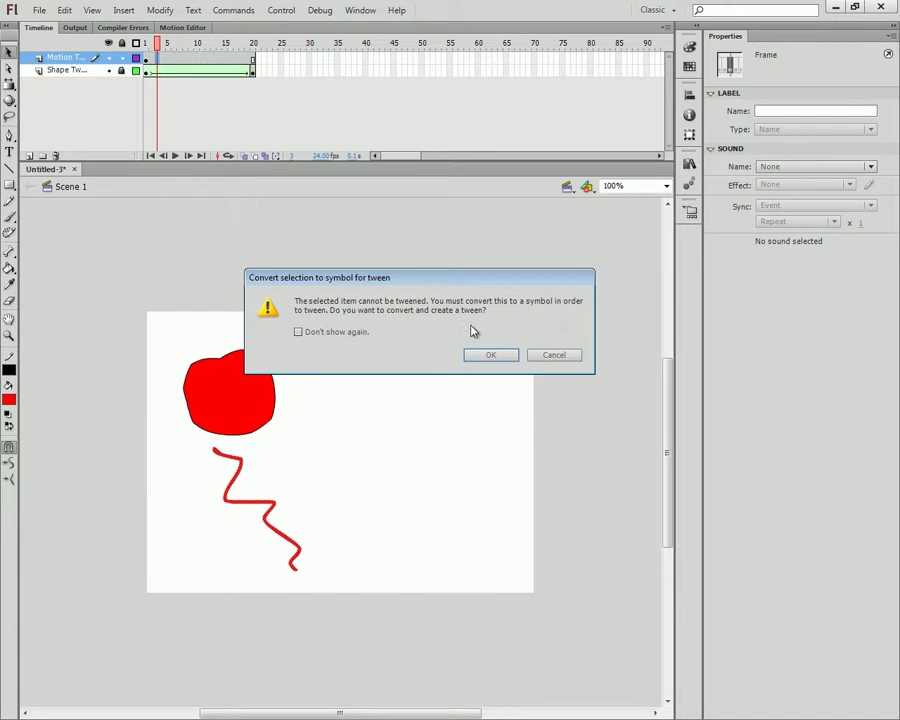
click(565, 357)
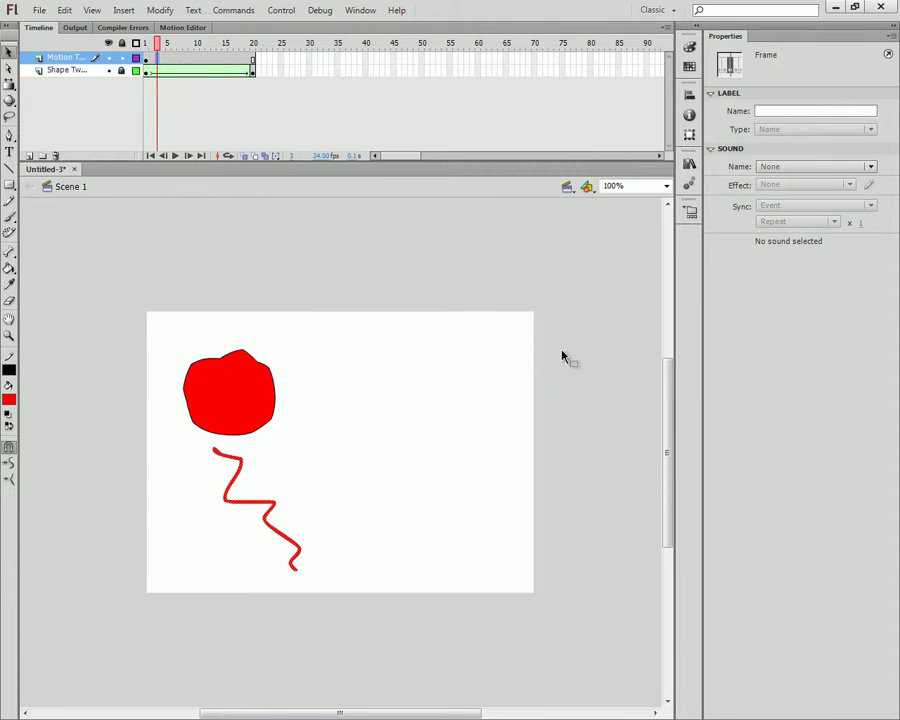
Convert the whole squiggle on frame 1 into a movie clip symbol named Squiggly Wiggly.
click(147, 43)
click(262, 512)
click(356, 460)
drag(396, 438, 180, 611)
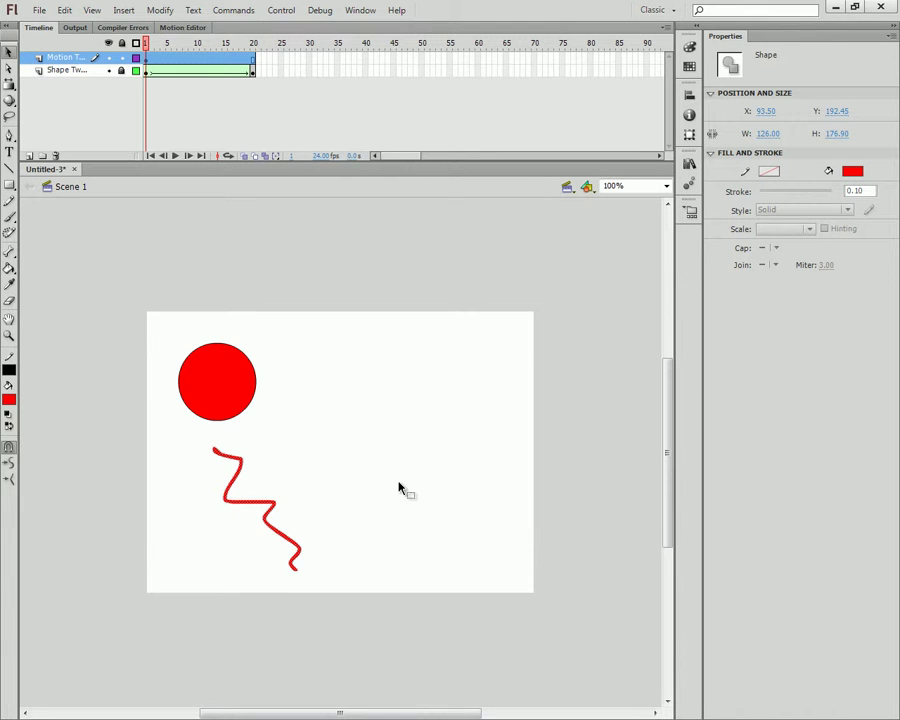
key(F8)
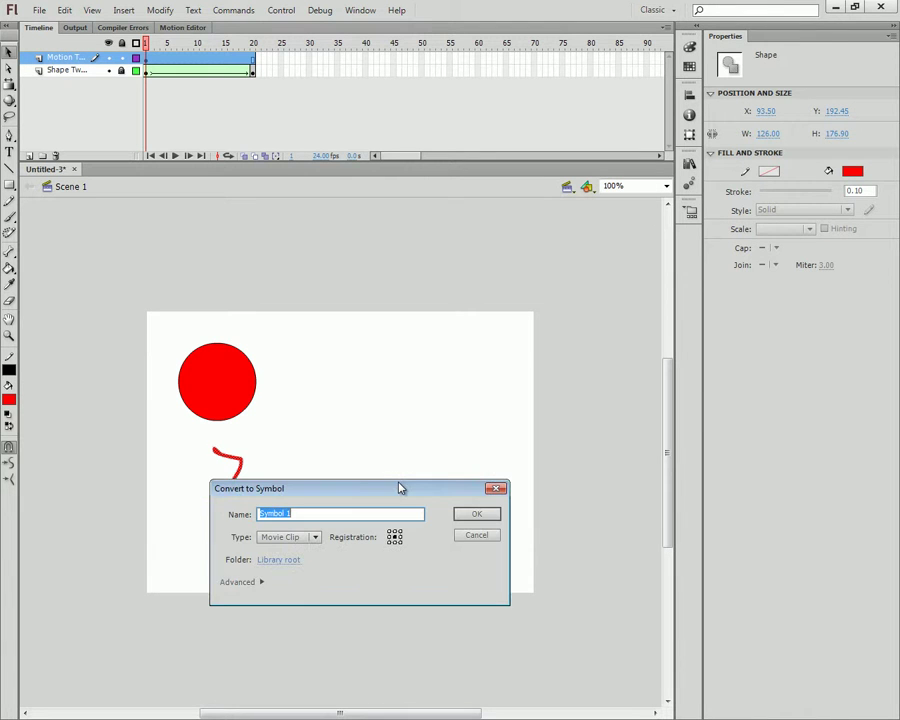
click(320, 513)
key(ctrl+a)
text(Squiggly Wiggly)
key(Return)
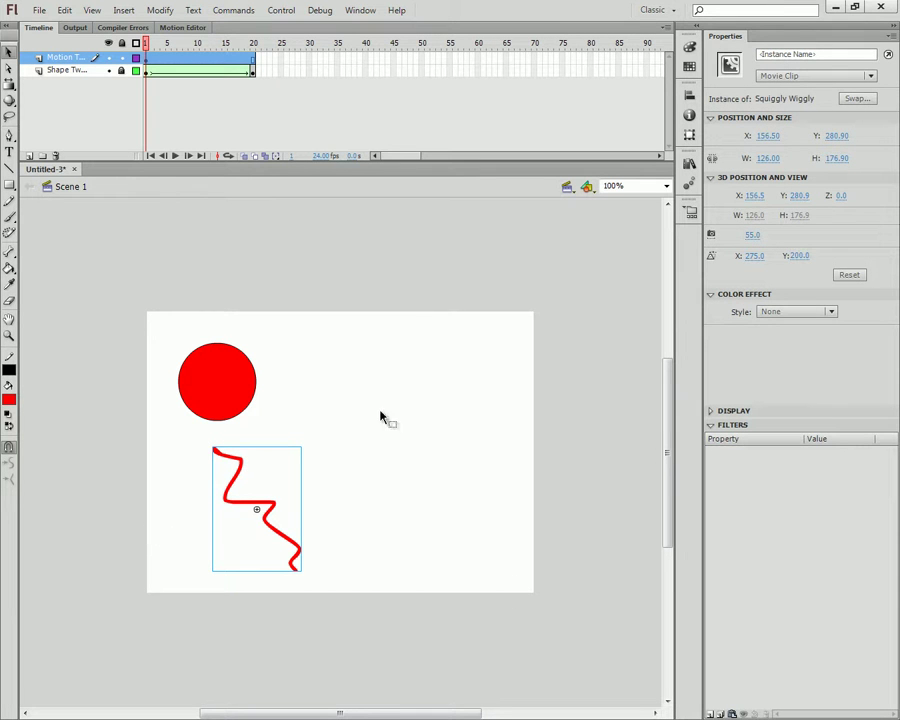
Create a motion tween on the Motion Tween layer for the Squiggly Wiggly symbol.
click(322, 306)
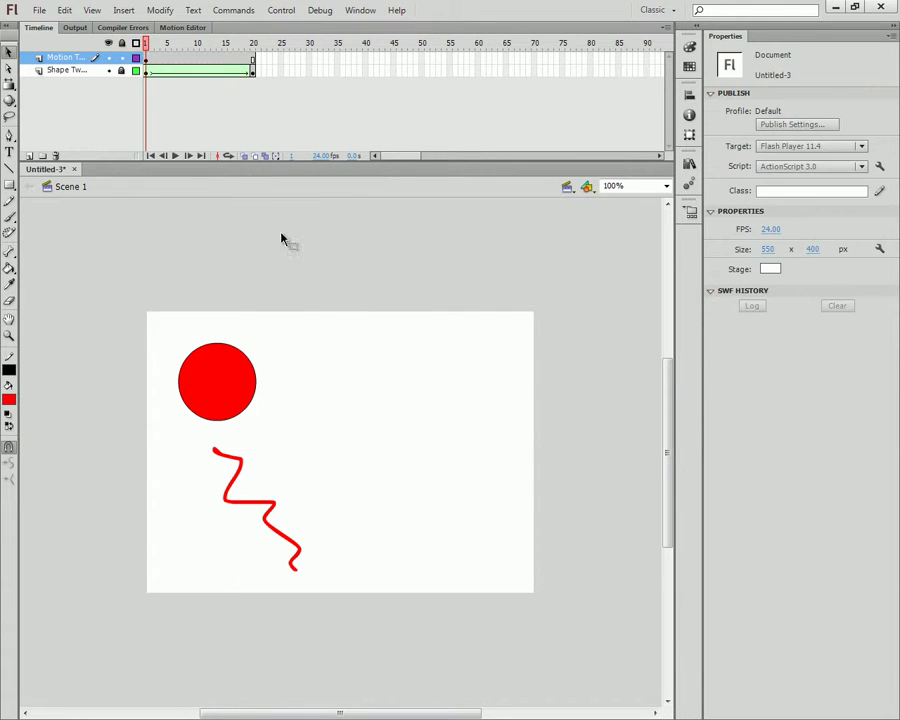
right_click(155, 63)
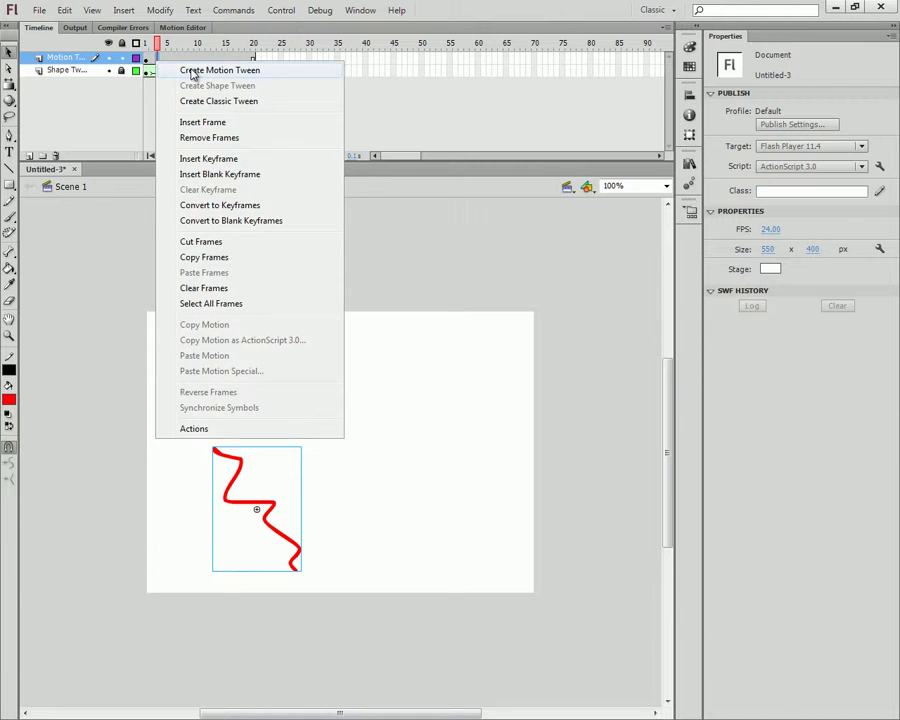
click(245, 68)
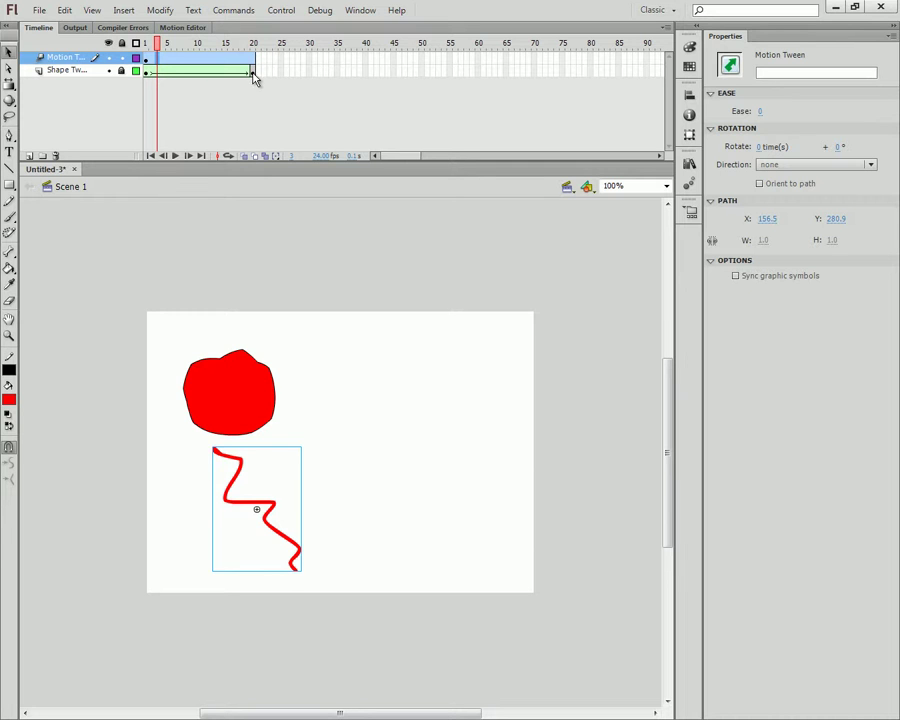
Compare the shape tween's start and end keyframes with the motion tween span at frame 9.
click(147, 73)
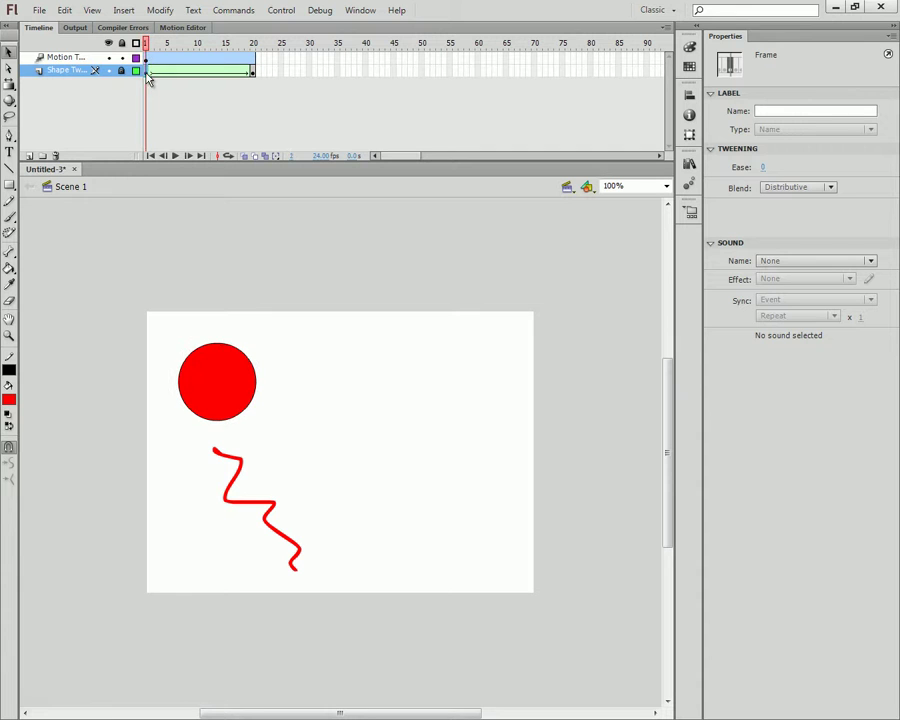
click(256, 75)
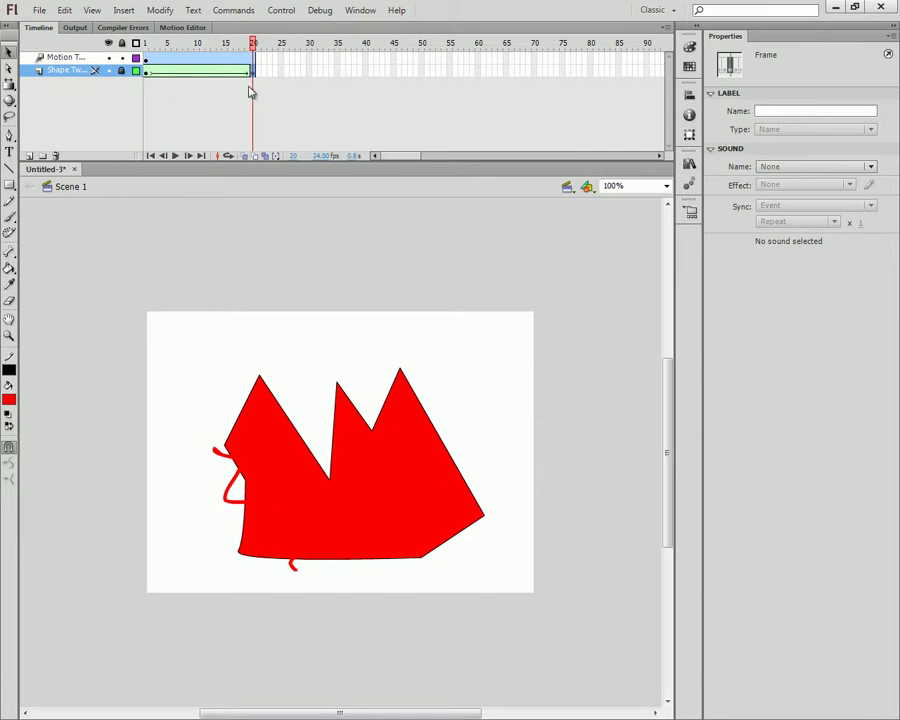
click(191, 60)
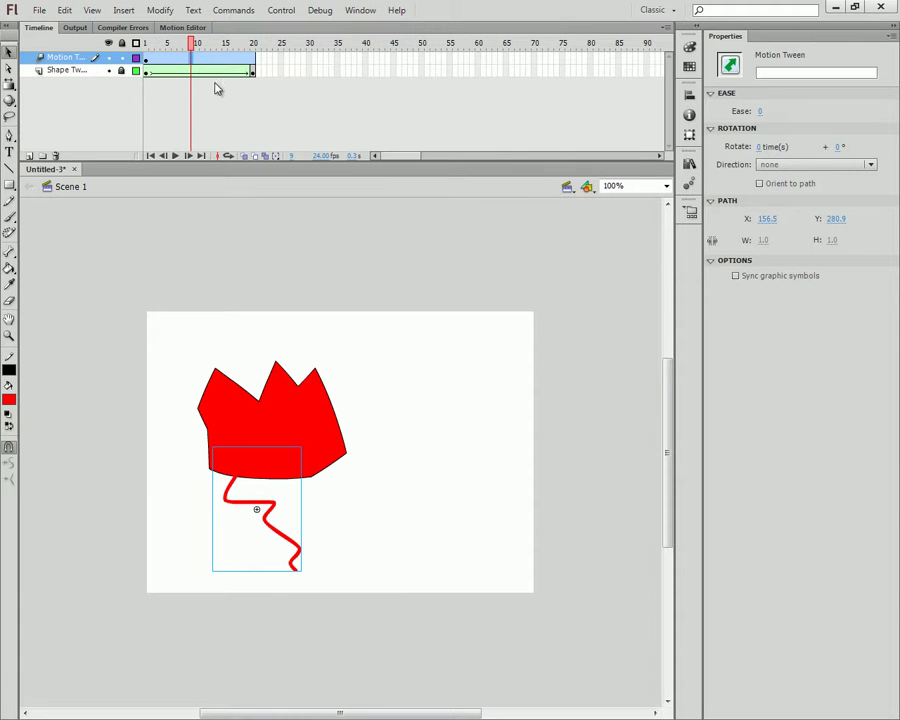
Change the fill inside the Squiggly Wiggly symbol to bright green and return to Scene 1.
click(690, 164)
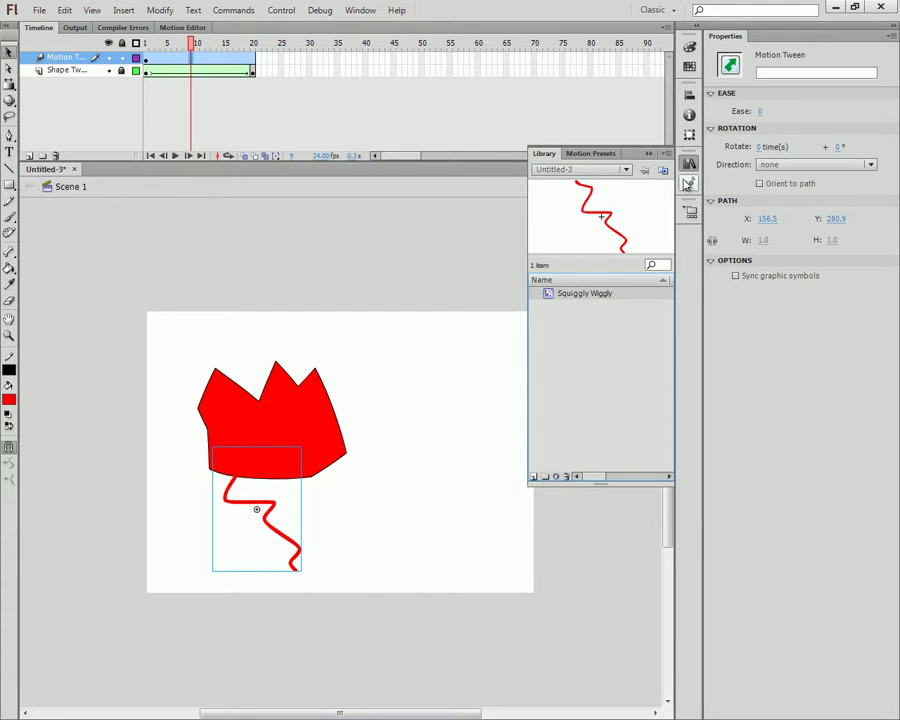
click(273, 519)
double_click(274, 521)
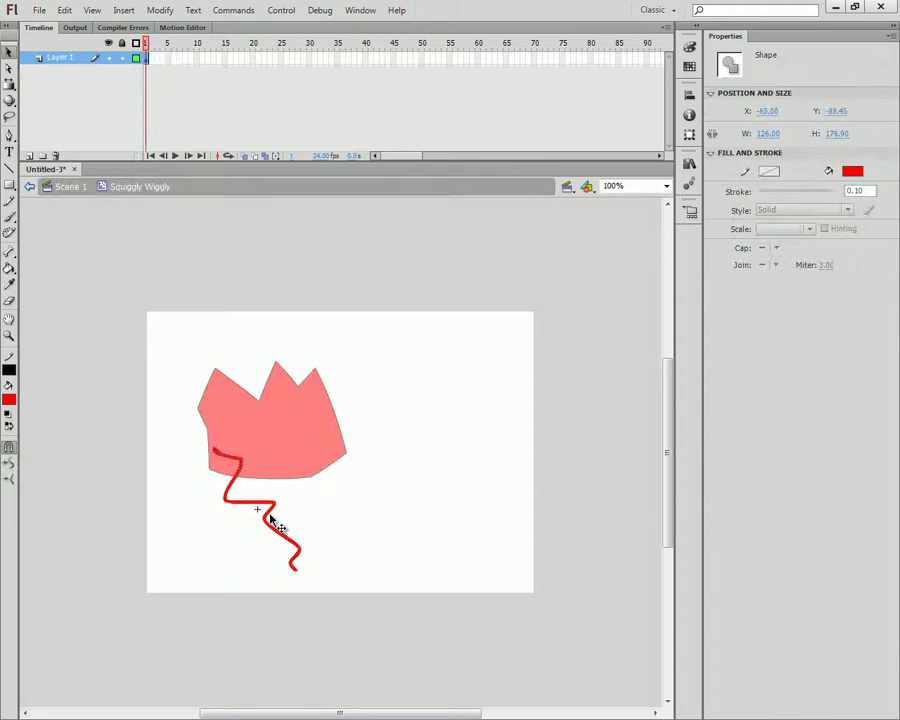
click(9, 400)
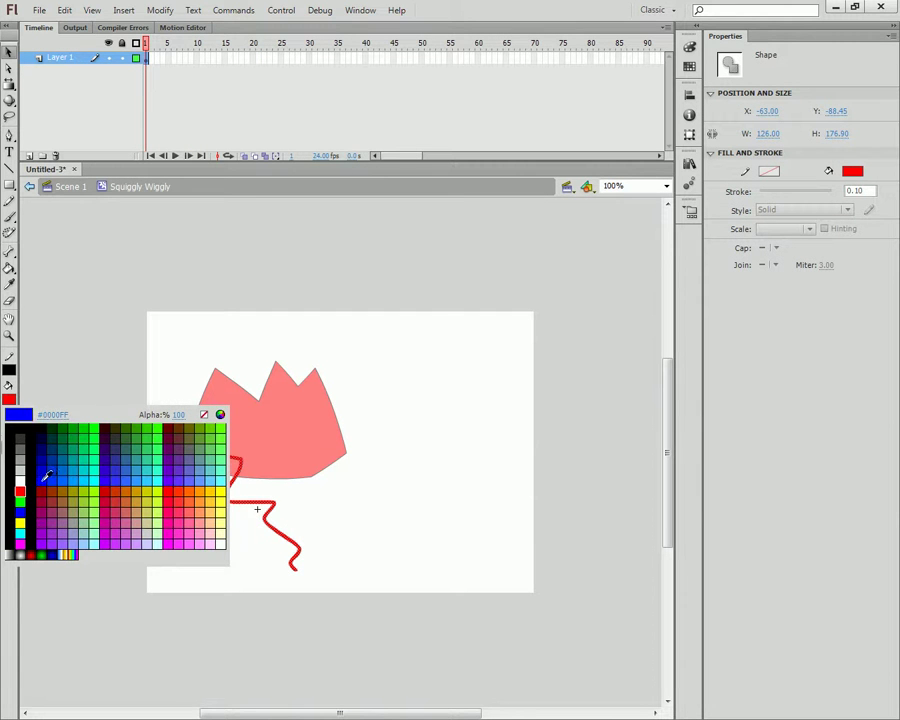
click(18, 503)
click(65, 186)
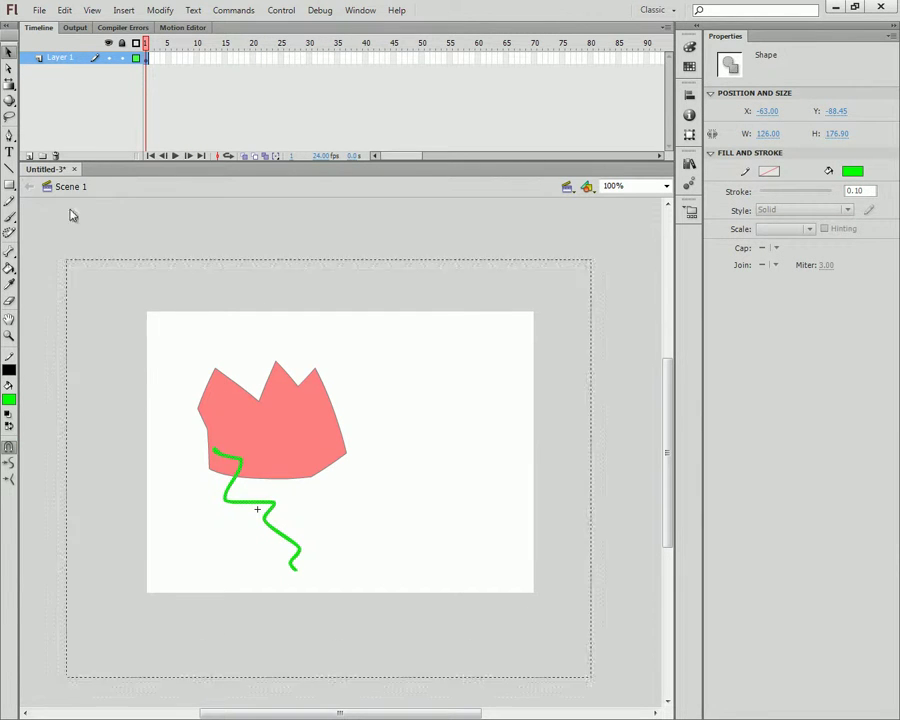
click(418, 483)
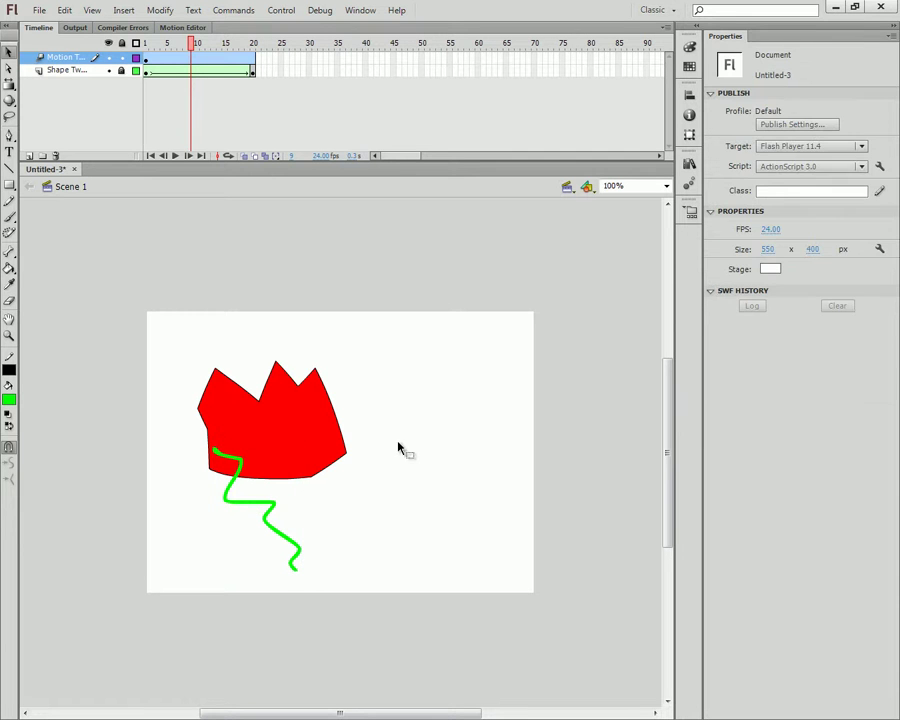
Move the squiggle at frame 5 of the motion tween to about X 100, Y 50, over the upper part of the red shape.
click(73, 58)
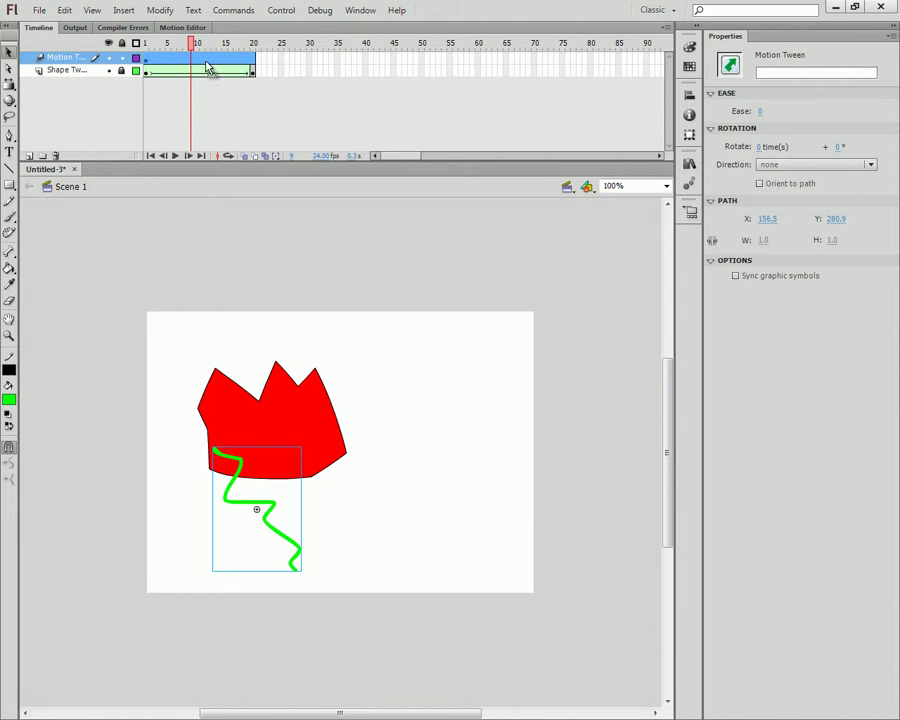
click(148, 73)
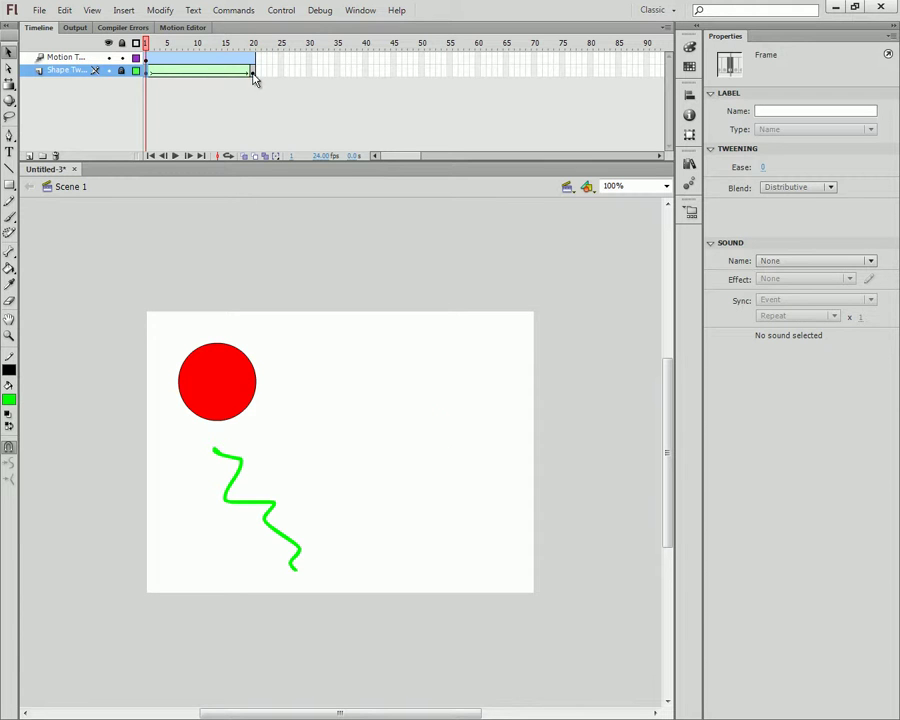
click(253, 73)
drag(254, 64, 147, 48)
click(147, 57)
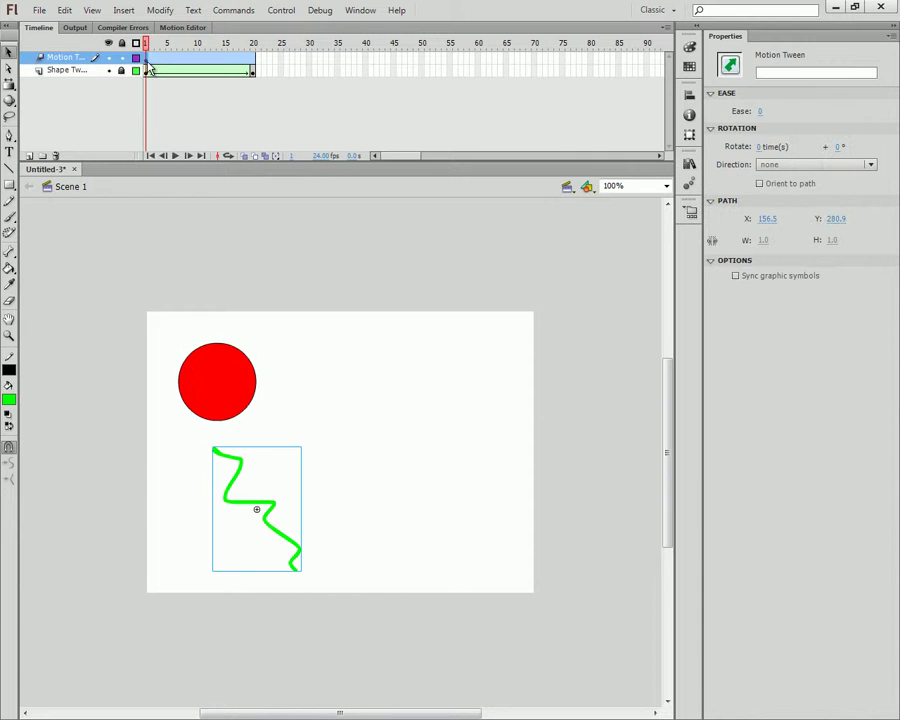
mouse_move(168, 68)
mouse_down()
mouse_move(162, 63)
mouse_move(207, 64)
mouse_move(168, 66)
mouse_up()
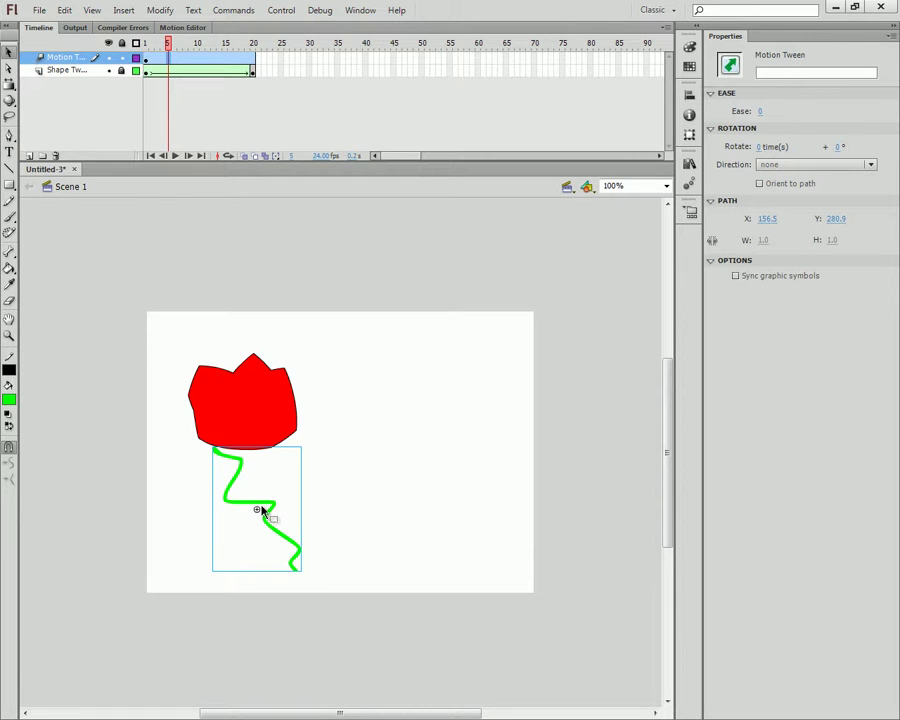
mouse_move(267, 511)
mouse_down()
mouse_move(352, 478)
mouse_move(412, 347)
mouse_move(222, 350)
mouse_up()
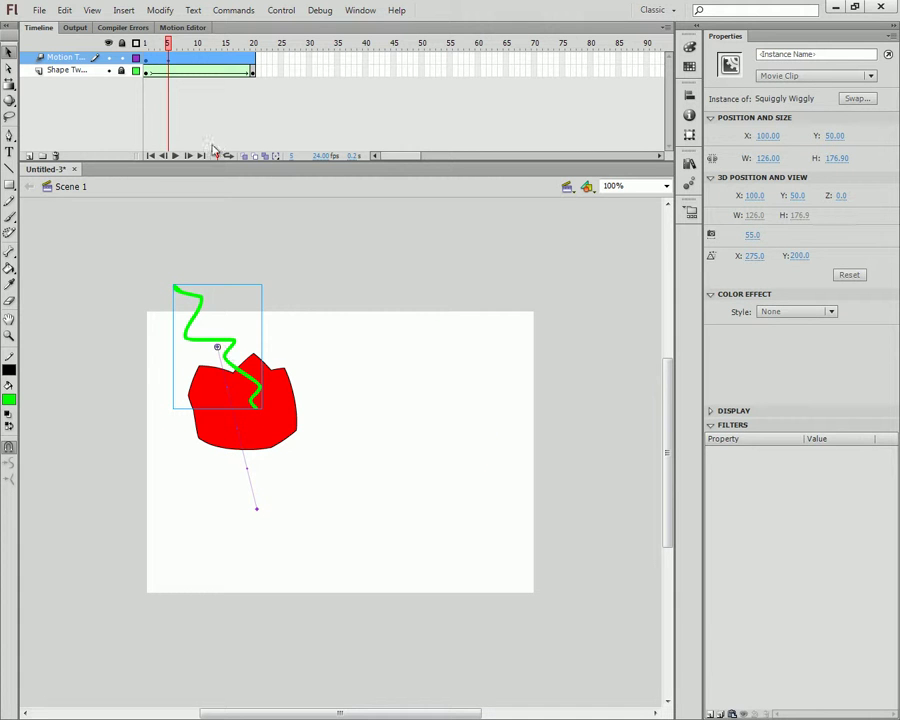
click(181, 59)
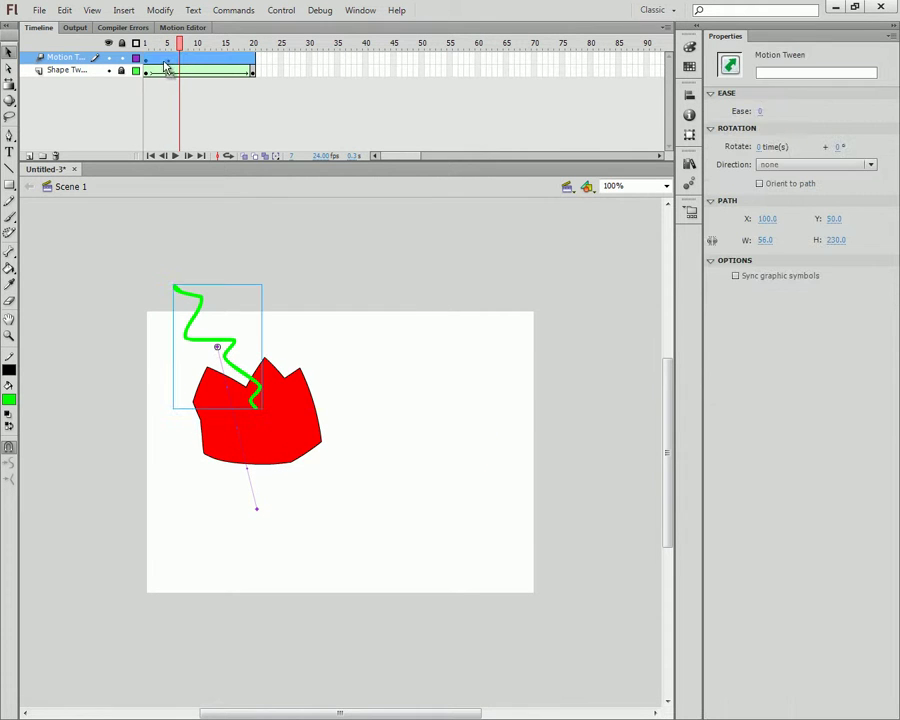
click(167, 70)
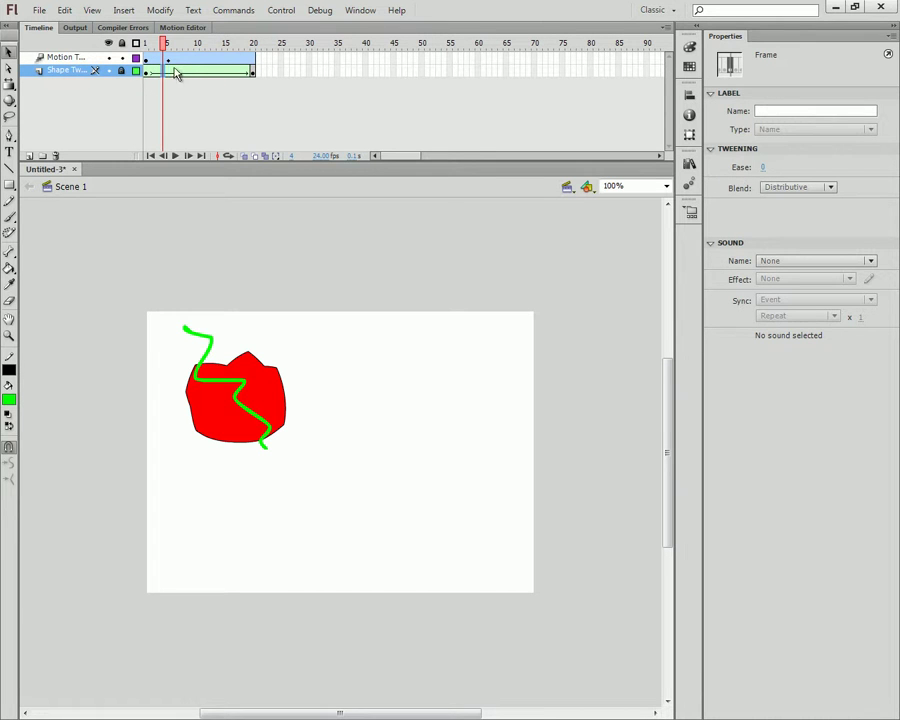
click(169, 60)
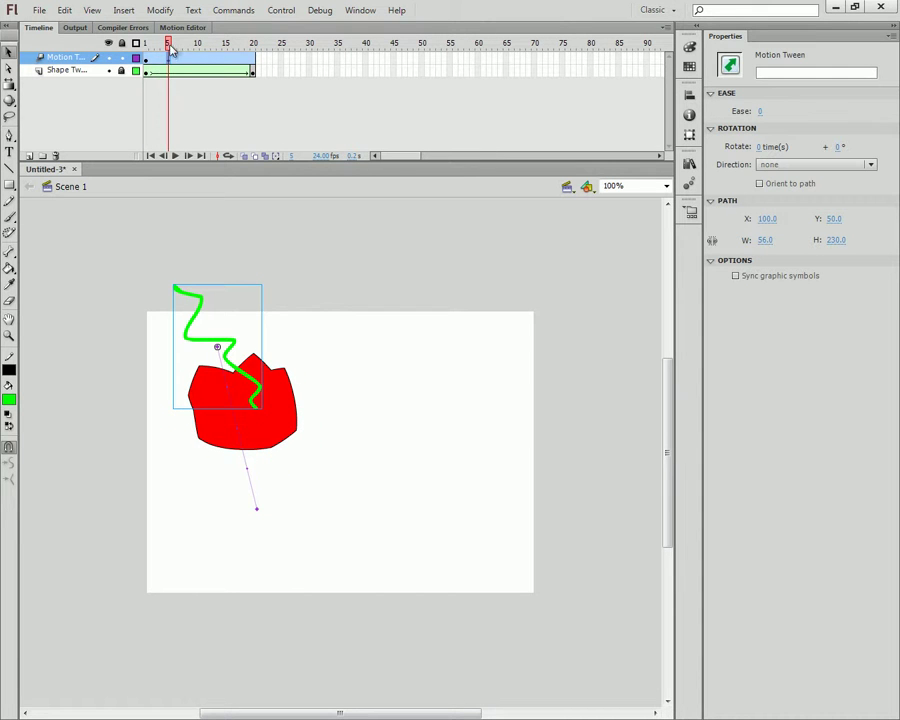
Move the squiggle at frame 20 to the stage's right side, extending its motion path, and preview the tween.
drag(174, 51, 253, 52)
click(217, 362)
mouse_move(211, 346)
mouse_down()
mouse_move(426, 410)
mouse_move(490, 460)
mouse_up()
mouse_move(253, 43)
mouse_down()
mouse_move(136, 46)
mouse_move(251, 58)
mouse_move(147, 73)
mouse_move(253, 100)
mouse_move(148, 100)
mouse_up()
Set the motion tween to rotate the squiggle 1 time and play the animation.
click(231, 408)
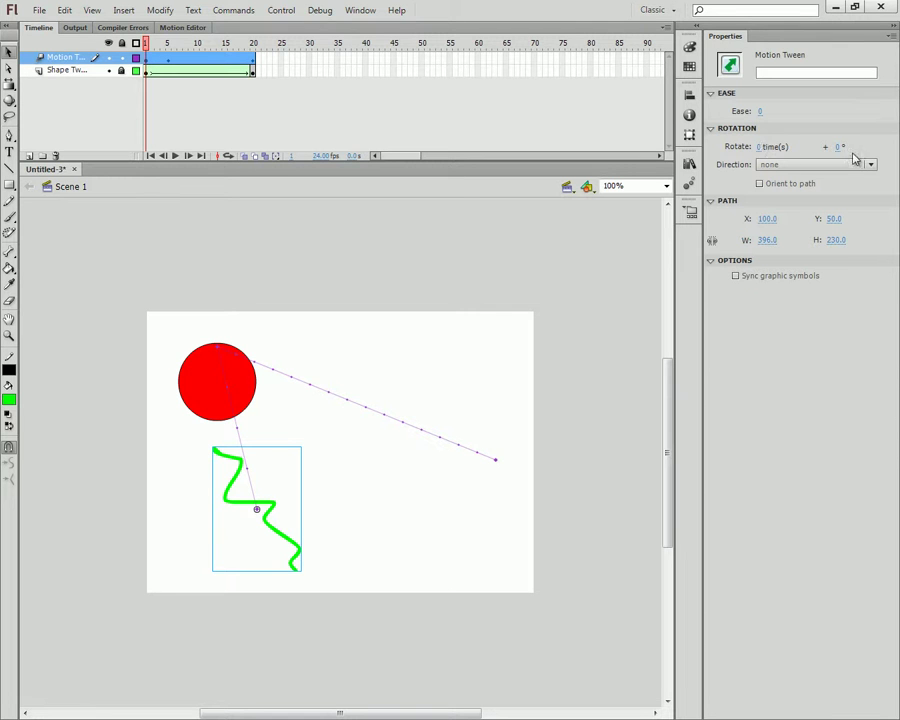
click(760, 147)
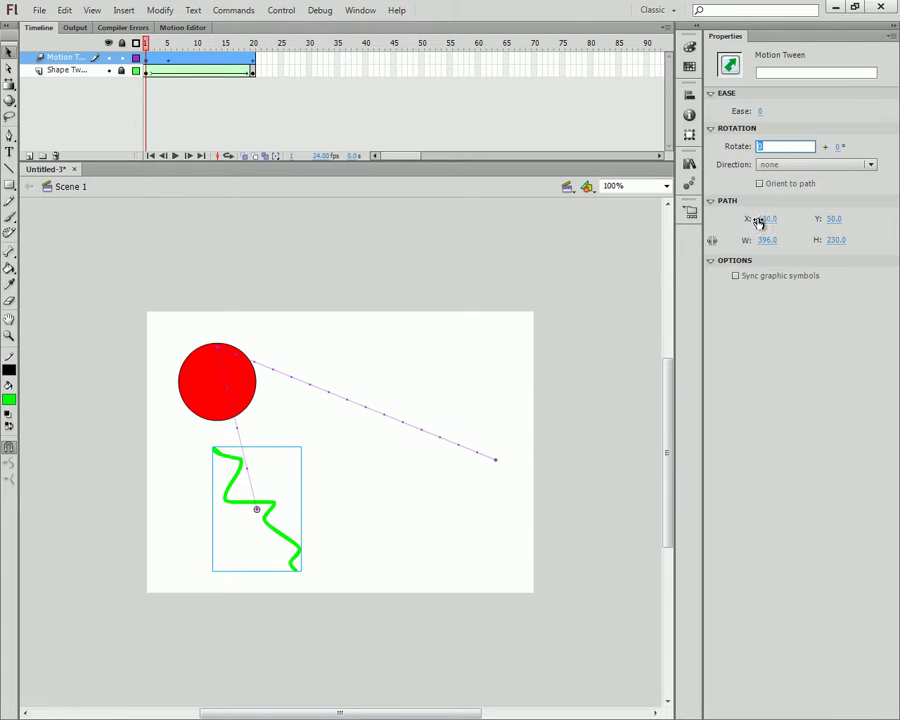
text(1)
key(Return)
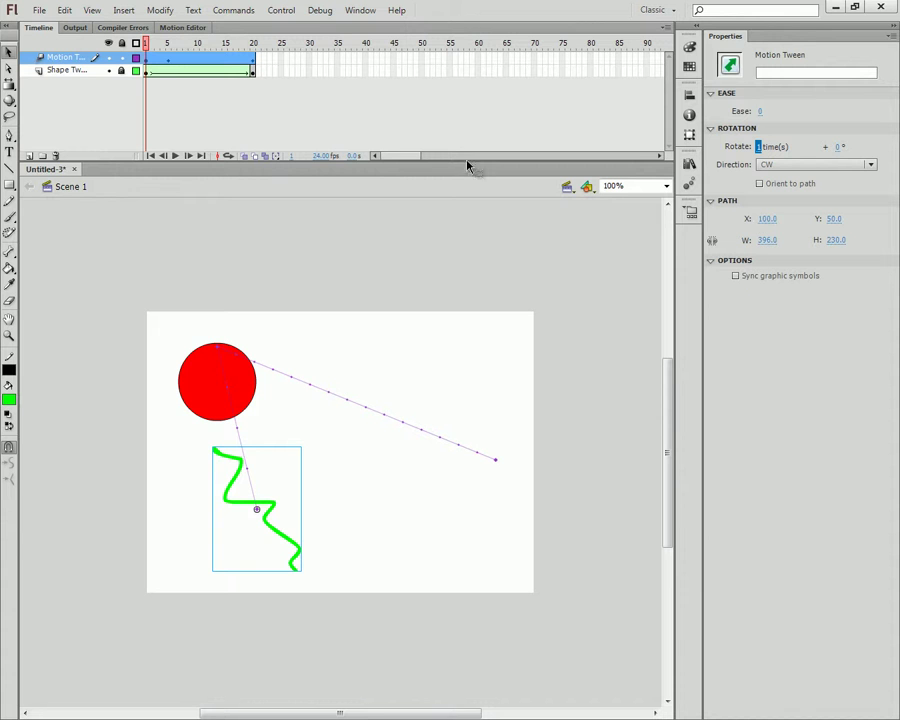
drag(154, 54, 140, 83)
click(233, 478)
key(Return)
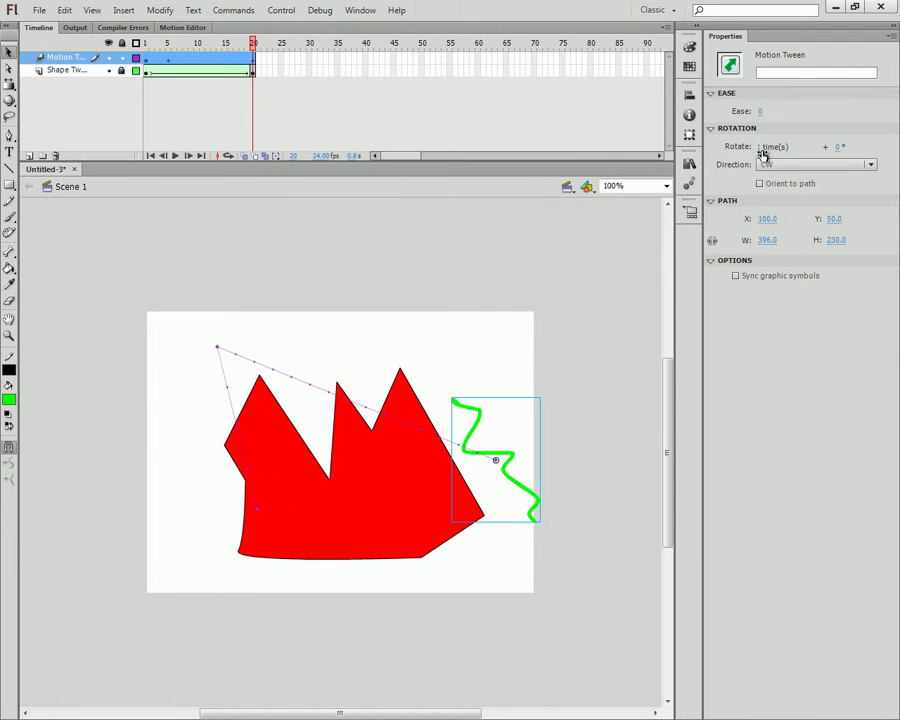
Set the motion tween's rotation direction to CCW and undo the Orient to path option.
click(793, 169)
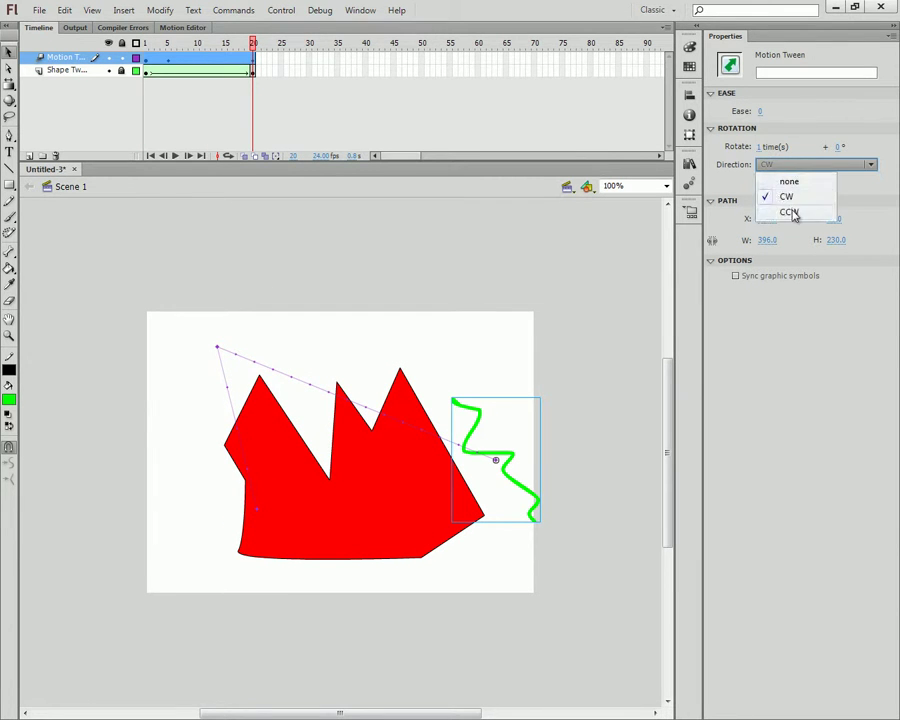
click(793, 211)
mouse_move(256, 45)
mouse_down()
mouse_move(146, 45)
mouse_move(219, 47)
mouse_move(257, 67)
mouse_move(146, 62)
mouse_move(150, 45)
mouse_move(216, 45)
mouse_move(146, 45)
mouse_up()
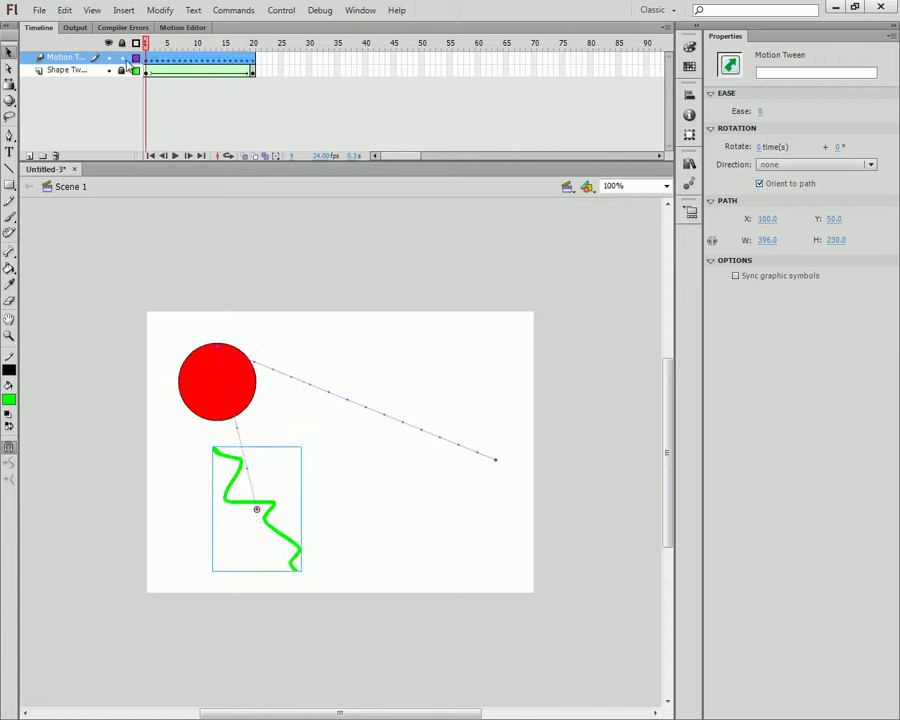
click(523, 391)
key(ctrl+z)
Examine the squiggle's counterclockwise rotation along its path from frame 1 to frame 20.
click(277, 215)
drag(147, 45, 253, 46)
drag(267, 88, 143, 78)
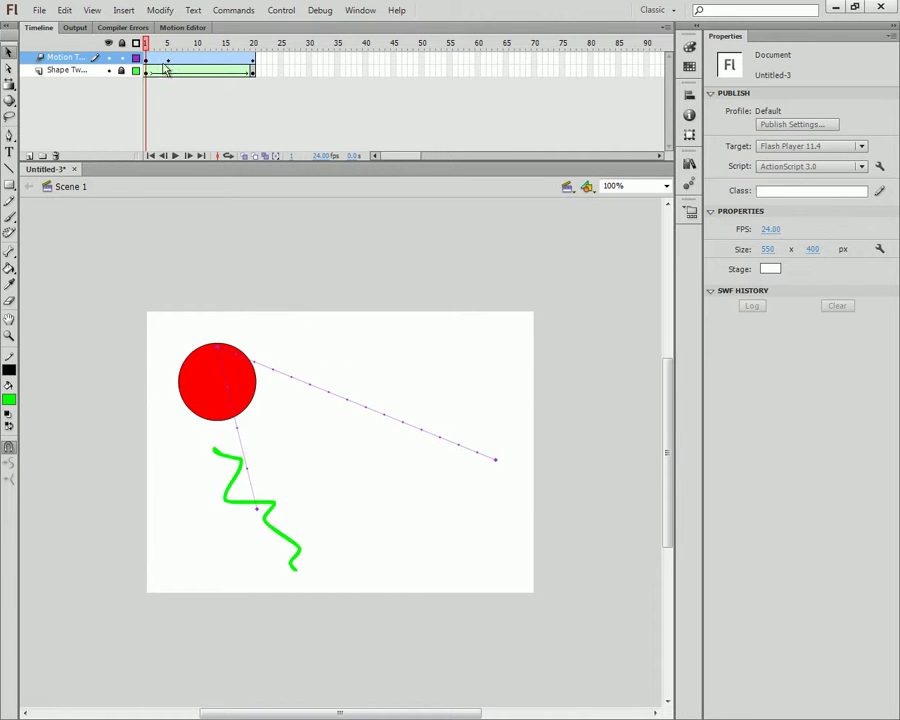
click(155, 60)
click(148, 60)
click(166, 84)
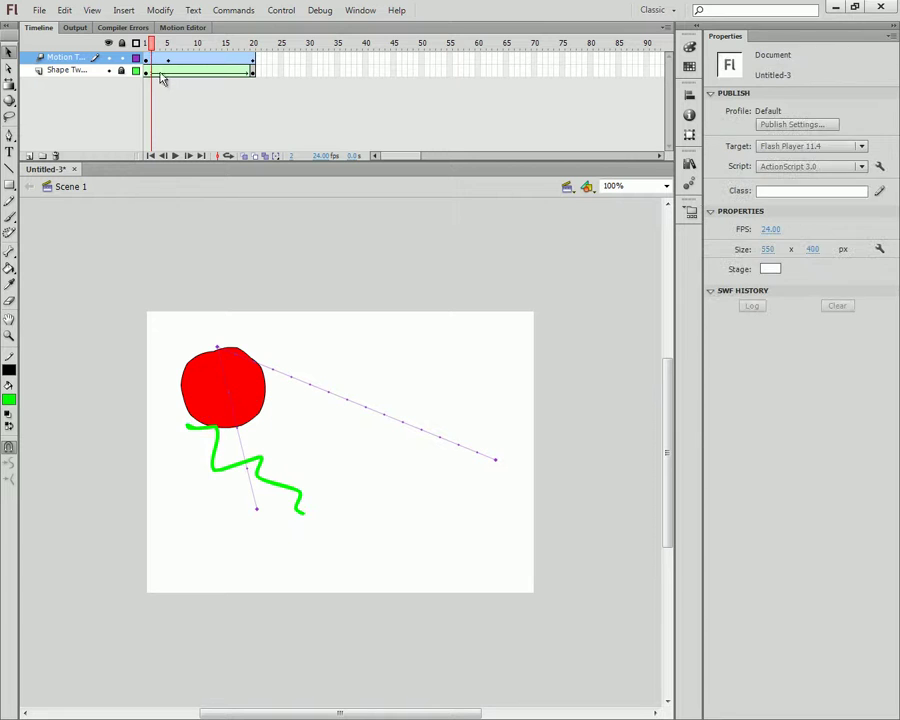
click(150, 72)
mouse_move(155, 68)
mouse_down()
mouse_move(227, 66)
mouse_move(167, 66)
mouse_move(192, 65)
mouse_up()
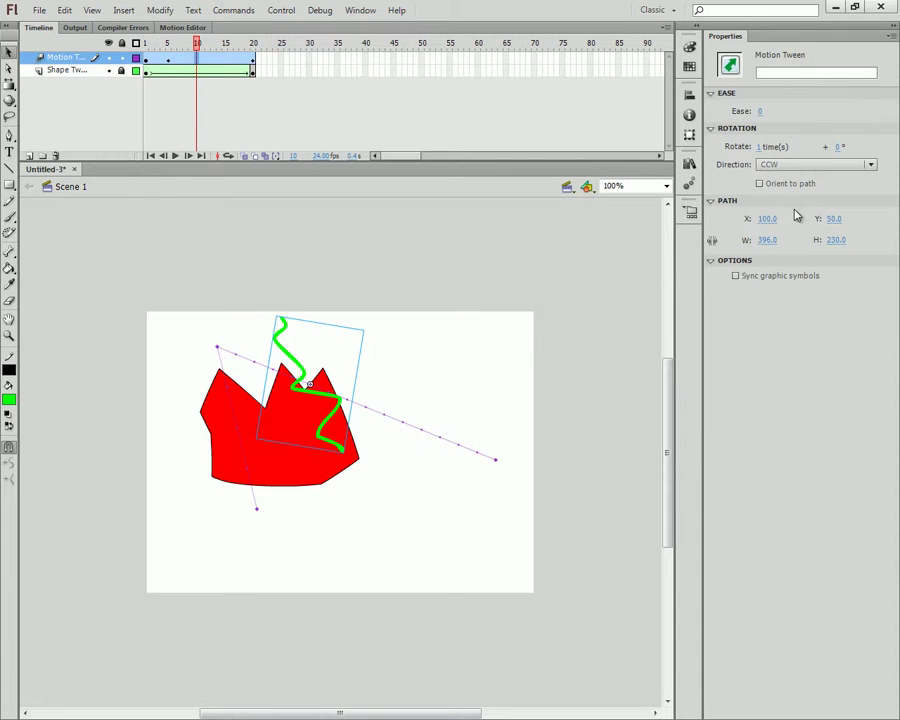
Move the squiggle's entire motion path to about X 63, Y 70.
click(762, 148)
click(488, 476)
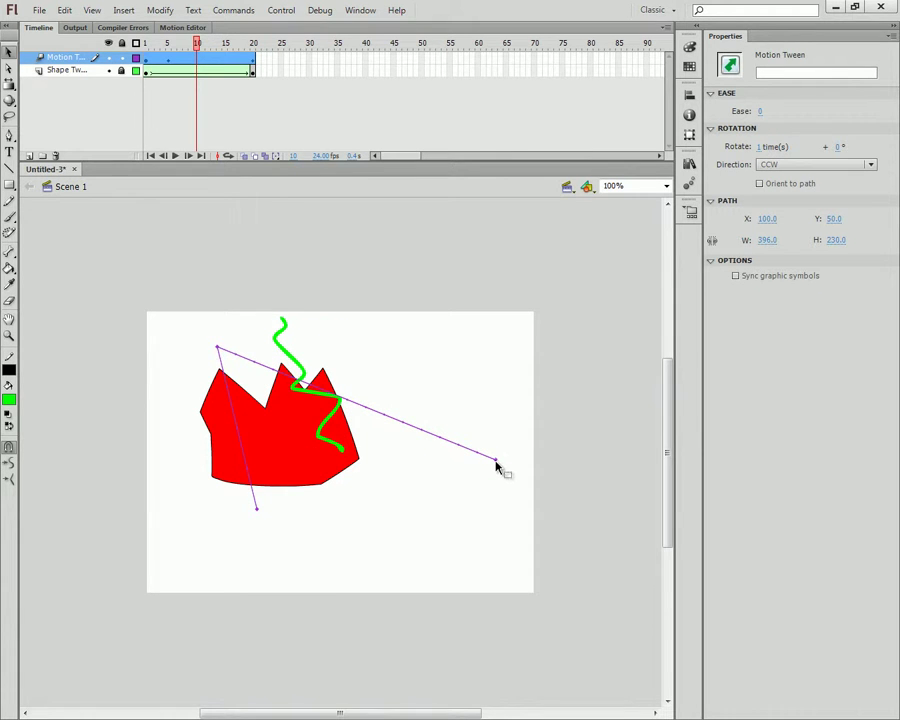
mouse_move(496, 464)
mouse_down()
mouse_move(498, 436)
mouse_move(497, 462)
mouse_move(462, 464)
mouse_up()
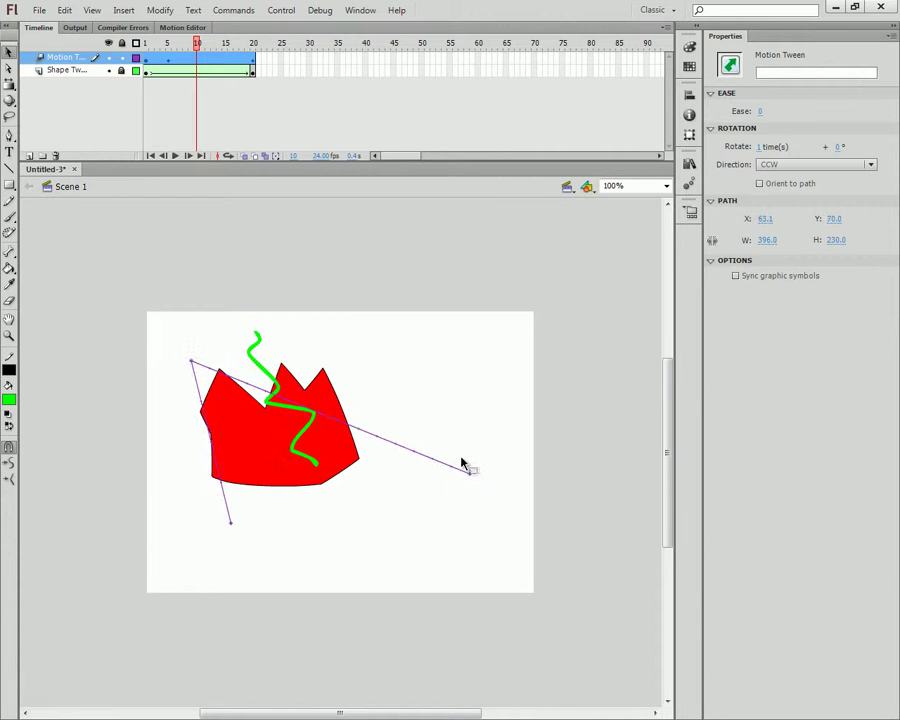
Reshape the motion path with the Subselection tool by moving its frame 5 anchor point down between the two endpoints, and preview the motion.
click(168, 58)
click(194, 365)
click(201, 375)
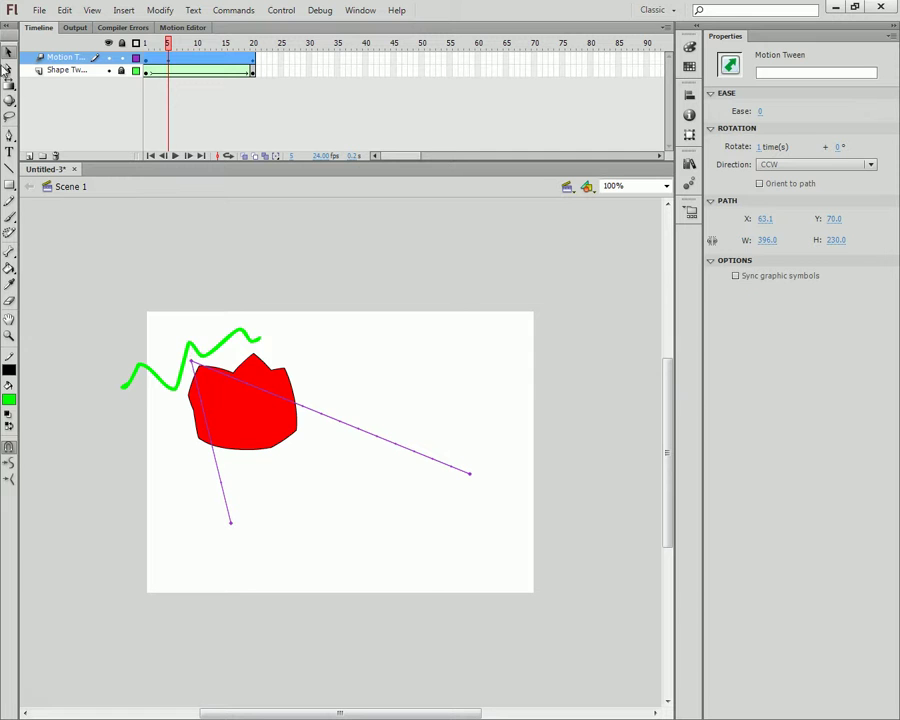
click(10, 67)
click(196, 363)
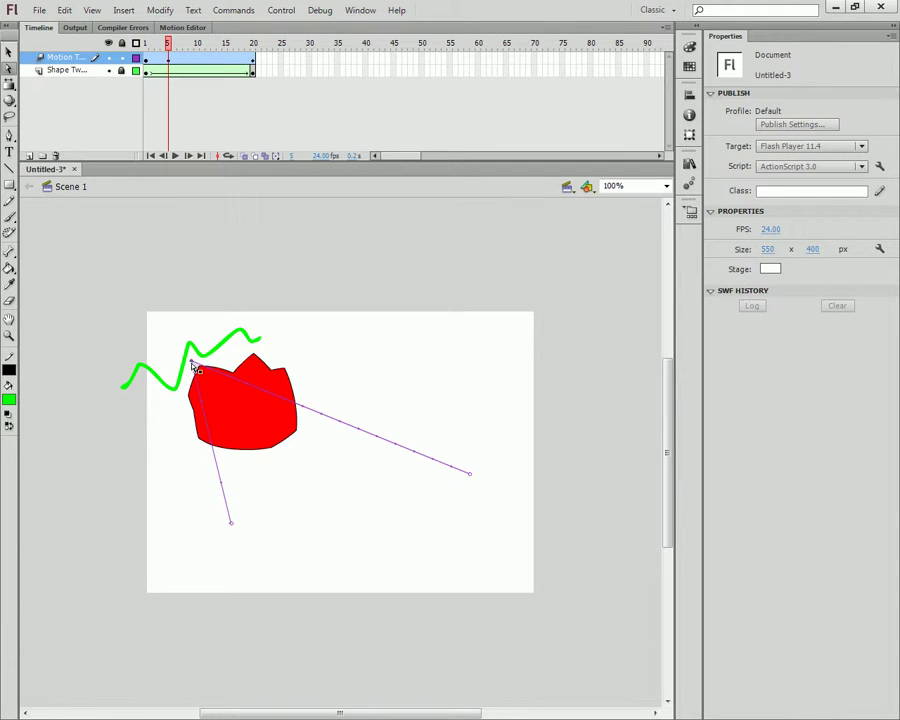
mouse_move(196, 368)
mouse_down()
mouse_move(247, 396)
mouse_move(185, 360)
mouse_up()
click(185, 358)
drag(207, 375, 316, 502)
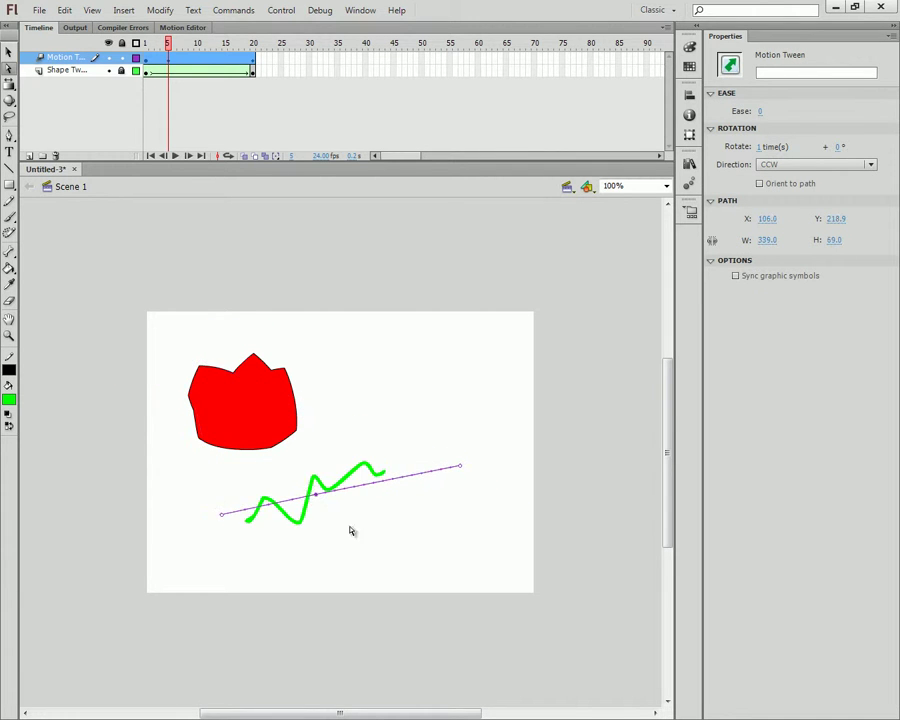
drag(166, 44, 145, 50)
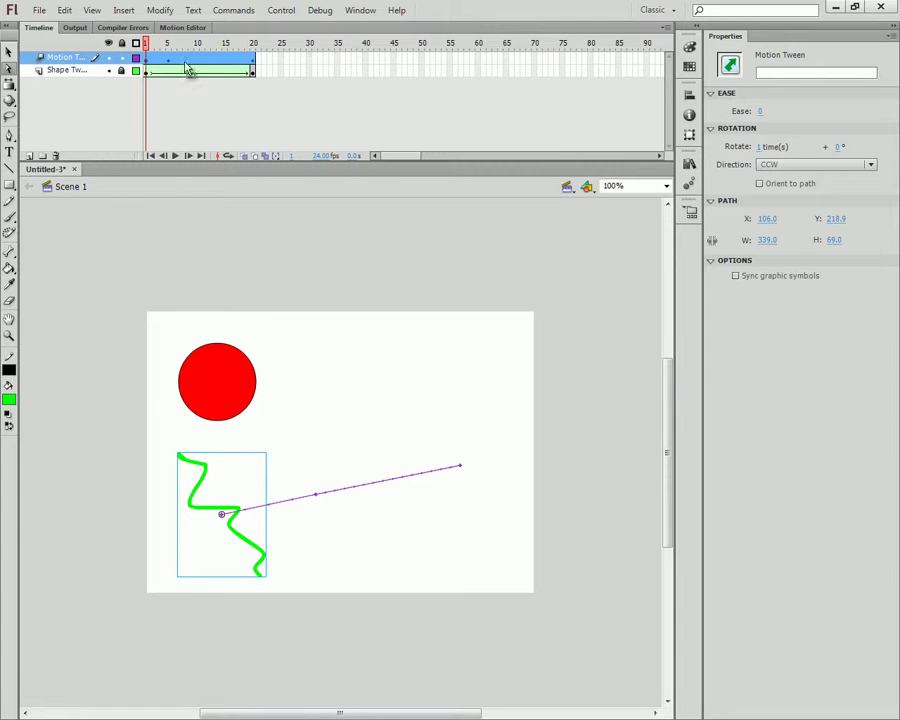
drag(146, 44, 276, 93)
Try the Convert Anchor Point tool on the motion path, and return to the Selection tool at frame 5.
click(146, 58)
key(b)
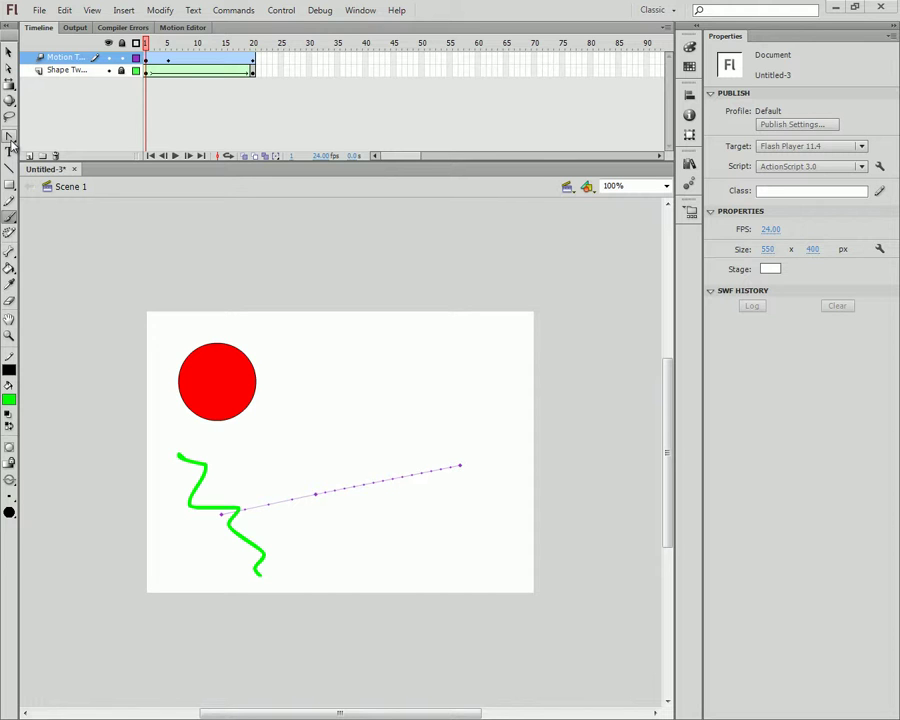
click(9, 137)
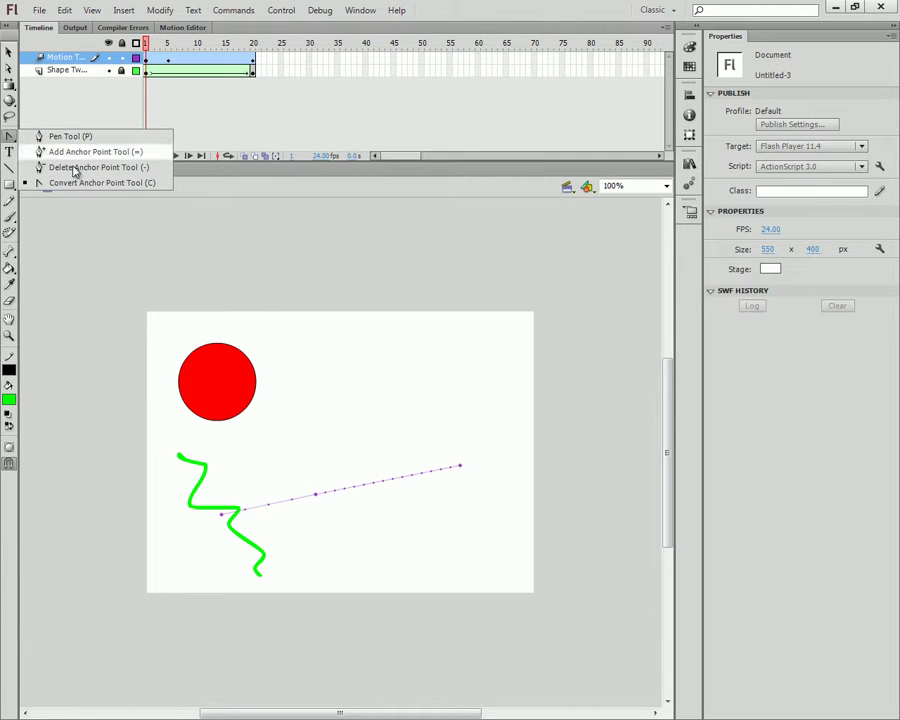
click(97, 184)
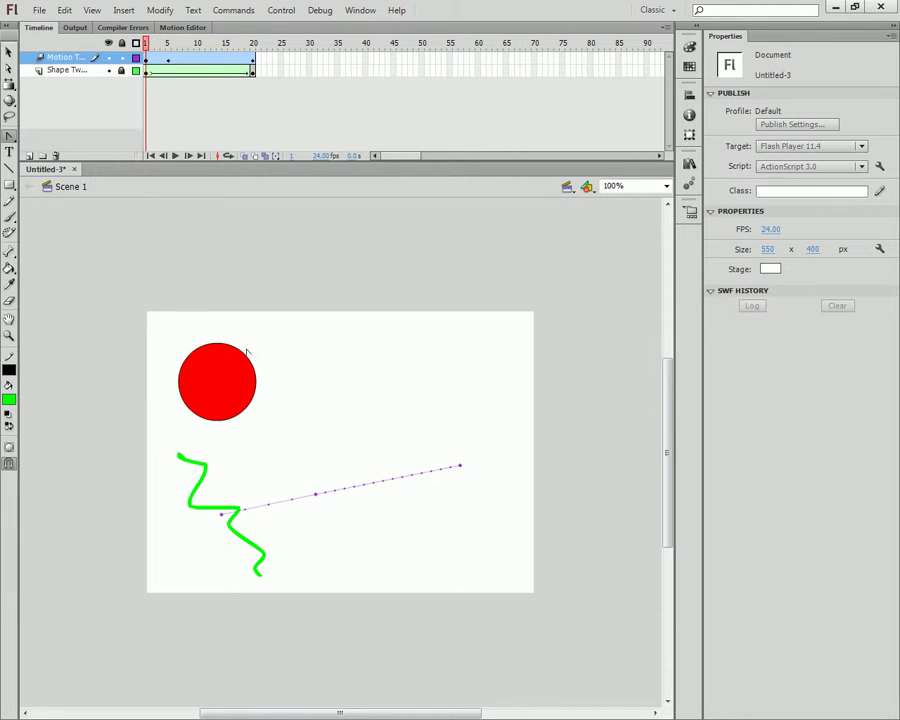
click(293, 501)
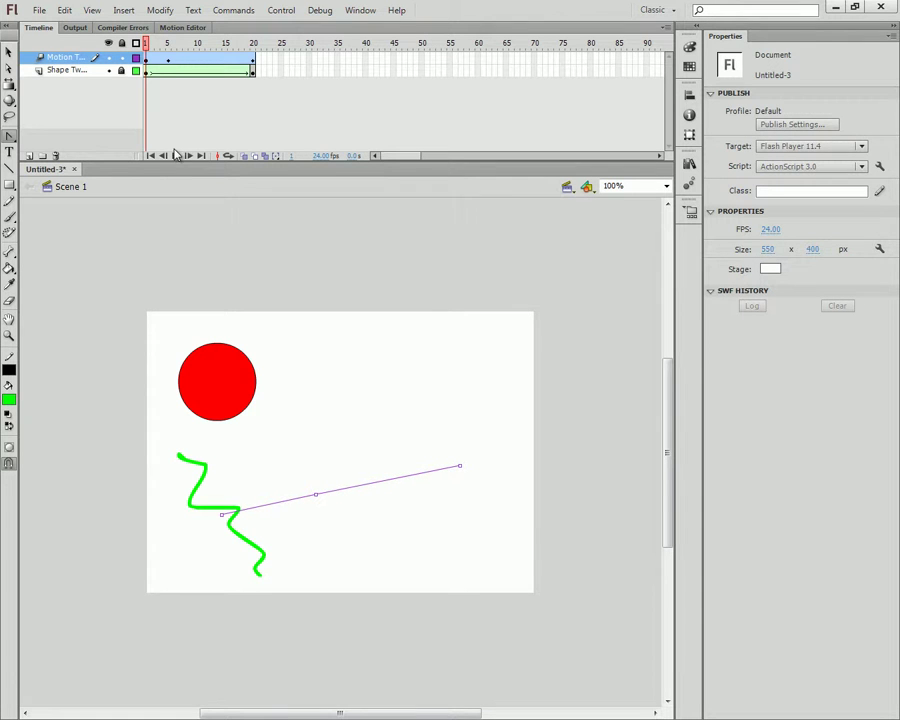
click(168, 60)
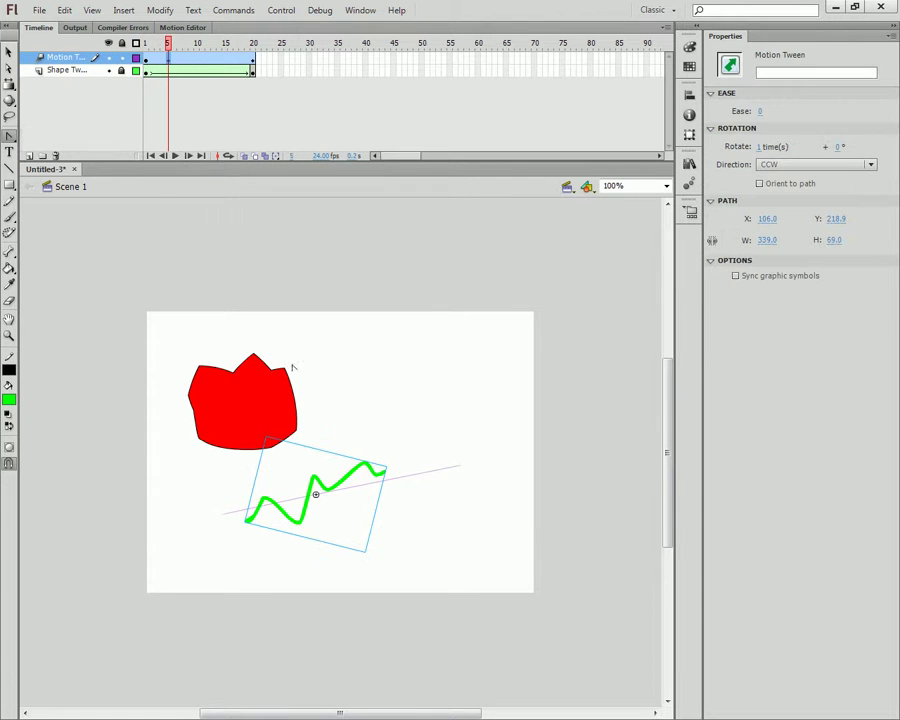
click(8, 44)
click(467, 474)
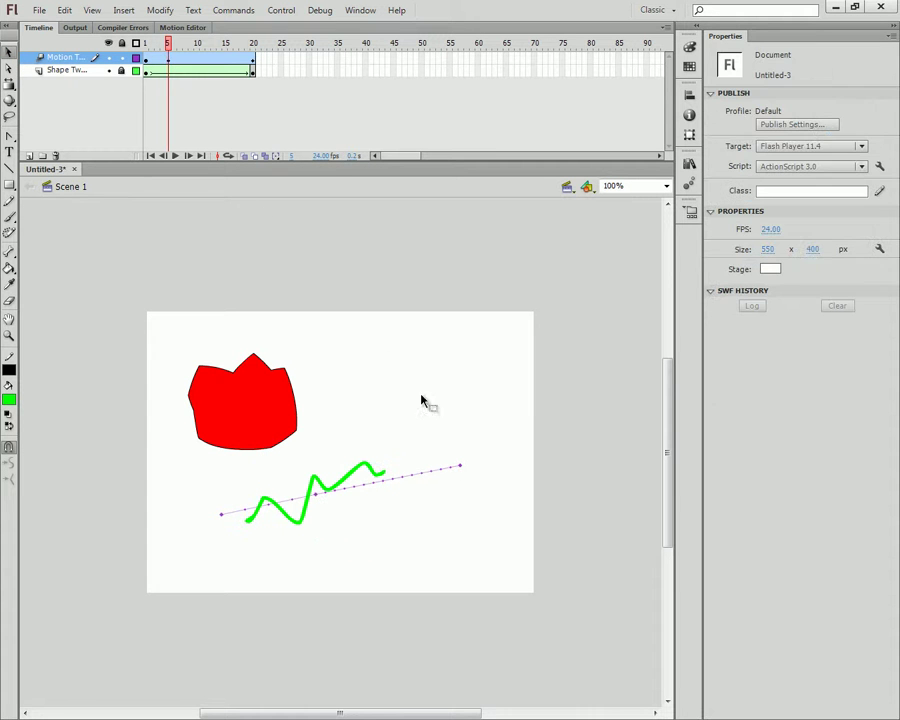
Compare the squiggle's position at the motion tween keyframes on frames 5 and 20.
click(170, 62)
click(252, 60)
click(171, 60)
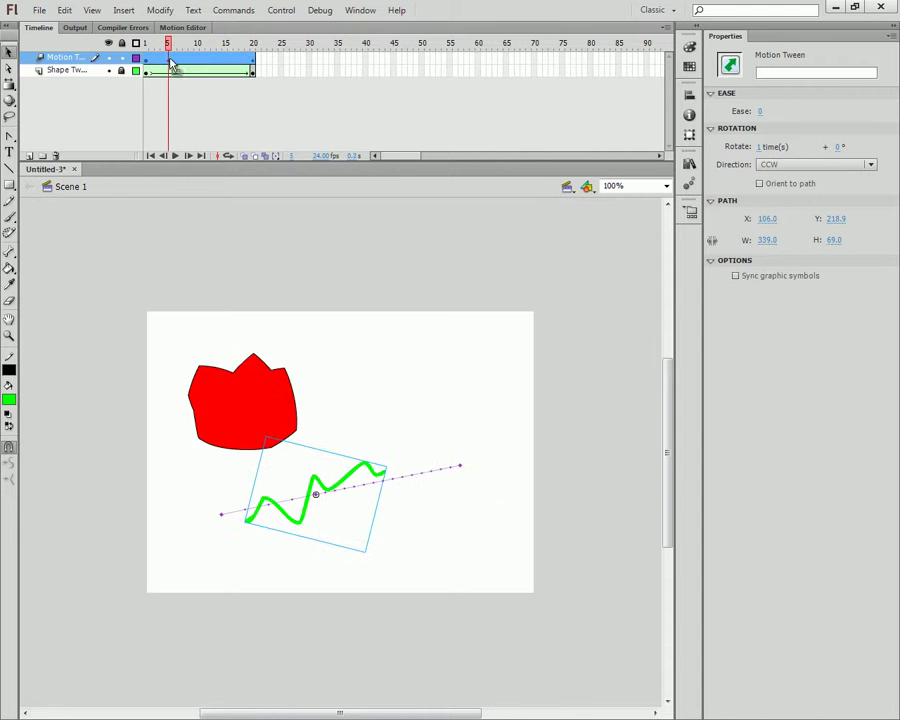
Hide the Shape Tween layer and point out the motion path's anchor points at frames 1, 5 and 20.
click(108, 70)
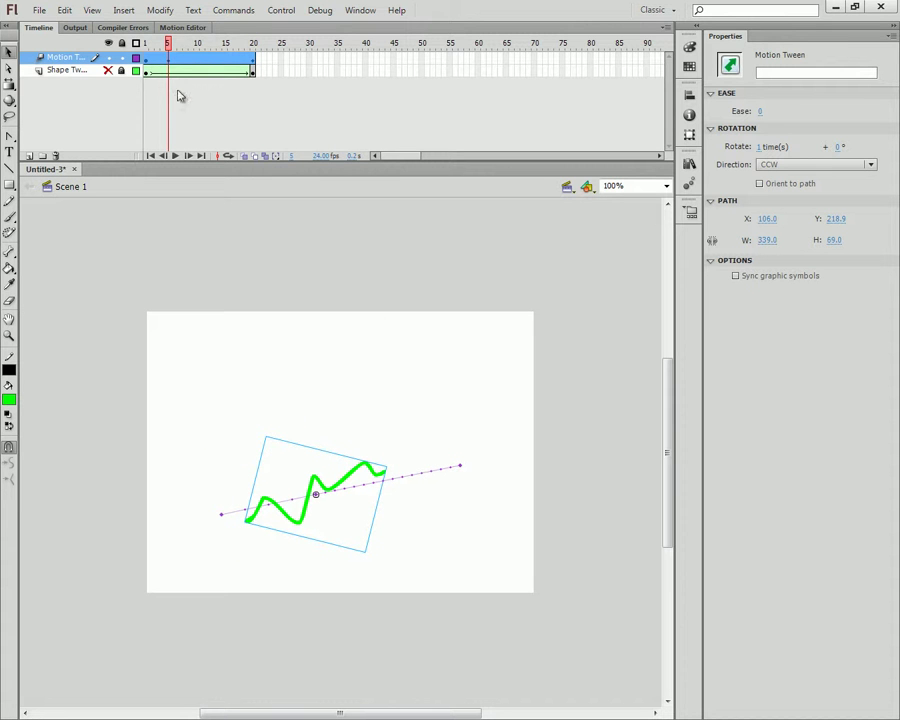
click(463, 465)
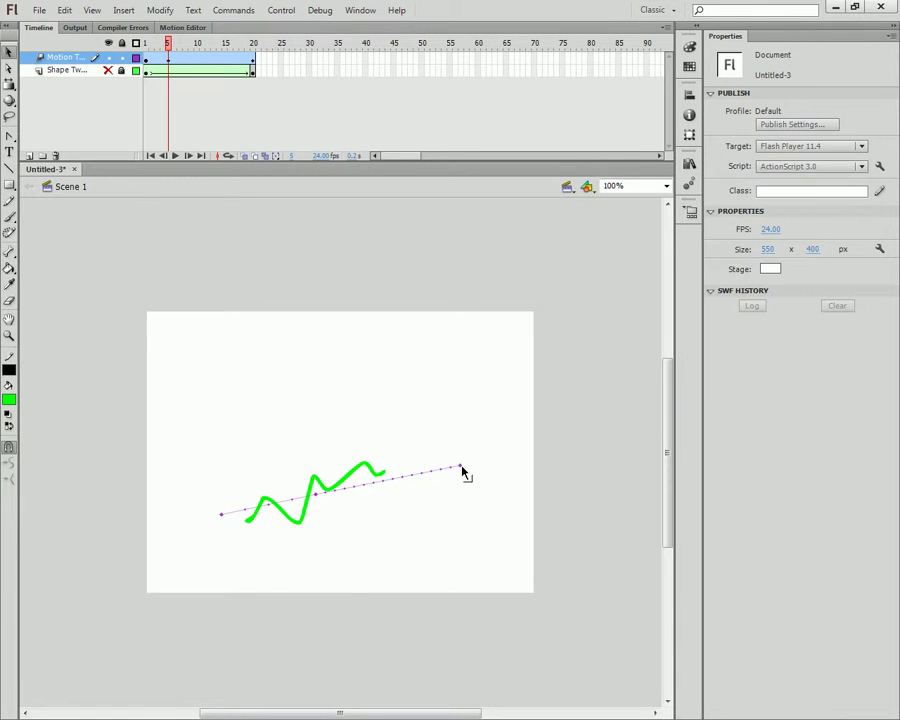
click(320, 502)
click(225, 522)
Curve the motion path into an S by pulling tangent handles from its frame 5 anchor with the Convert Anchor Point tool.
click(10, 139)
click(10, 139)
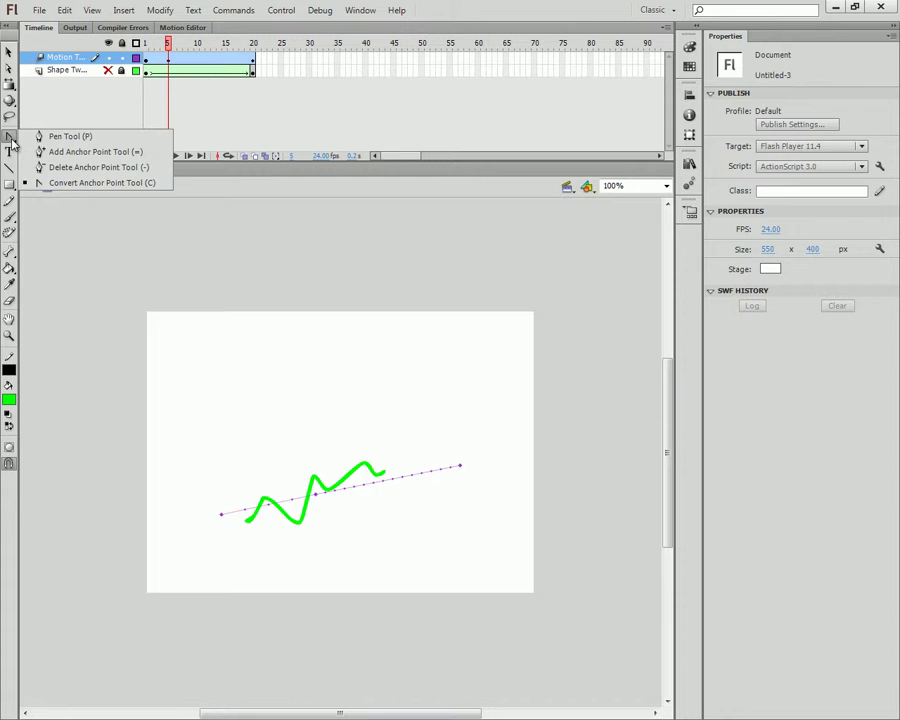
click(68, 181)
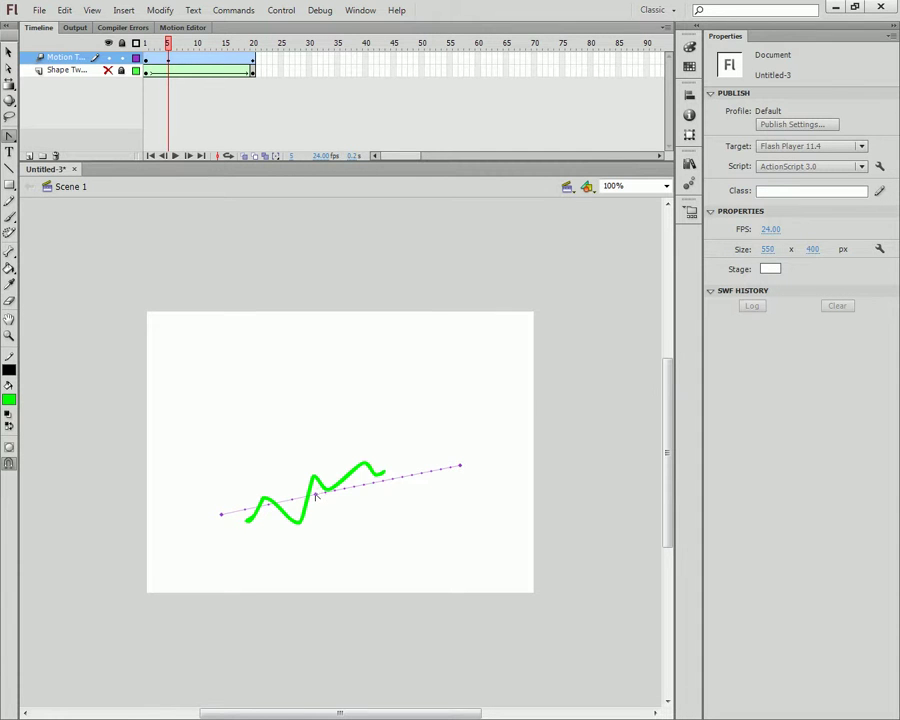
drag(318, 495, 360, 597)
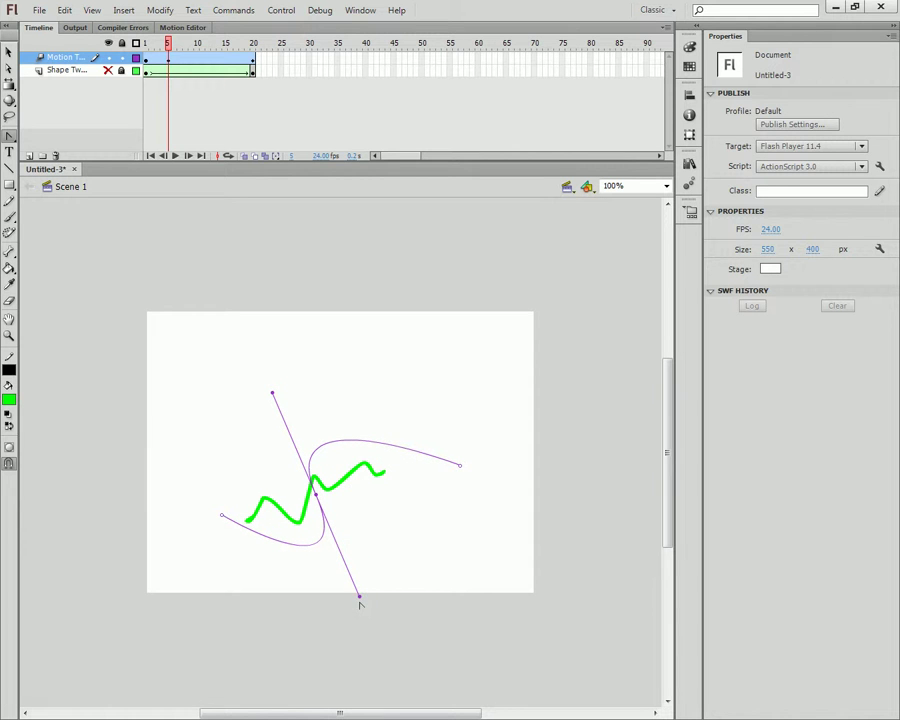
Stretch the motion path with the Subselection tool, moving its start down toward the stage's lower-left corner and its end toward the upper-right, and preview it.
click(9, 67)
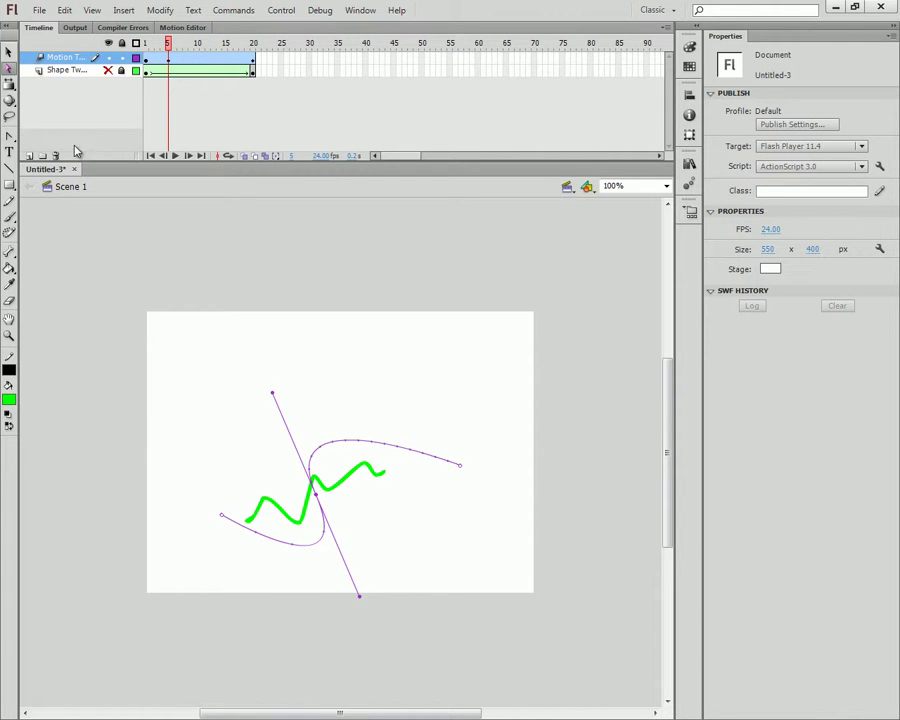
click(223, 518)
drag(222, 517, 175, 544)
click(462, 468)
drag(462, 469, 499, 354)
drag(170, 48, 137, 100)
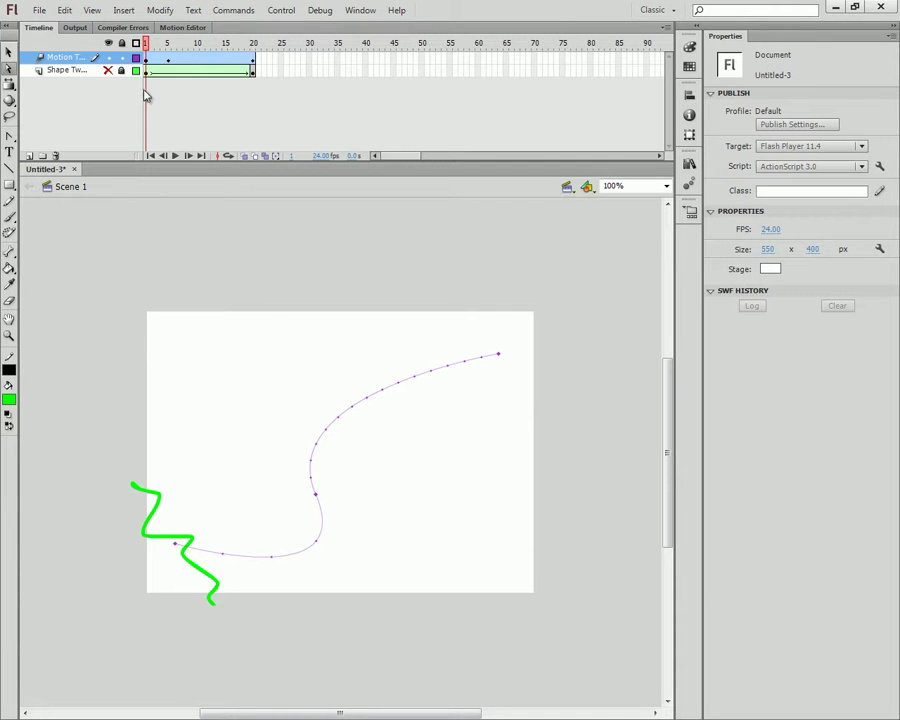
Set the motion tween's rotation to 0 times, turn on Orient to path, and preview the animation.
click(201, 60)
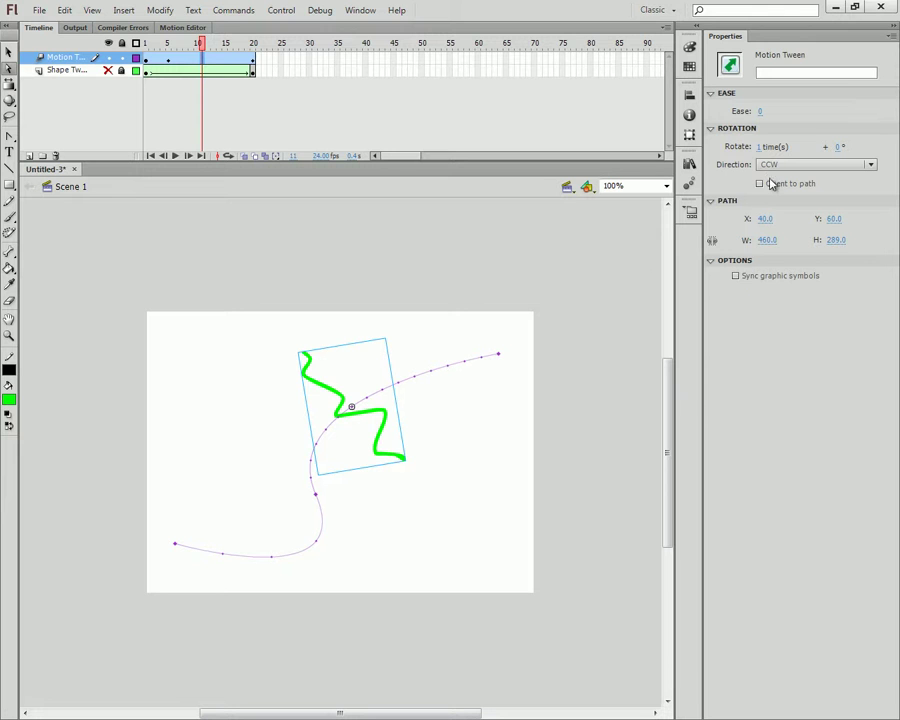
click(766, 147)
text(0)
key(Return)
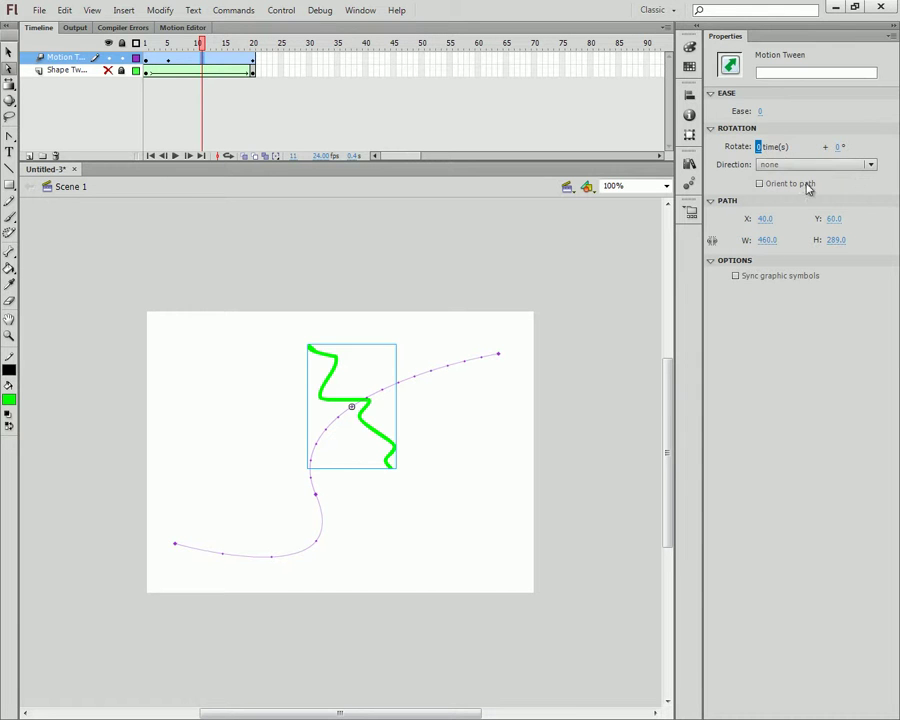
drag(201, 60, 140, 137)
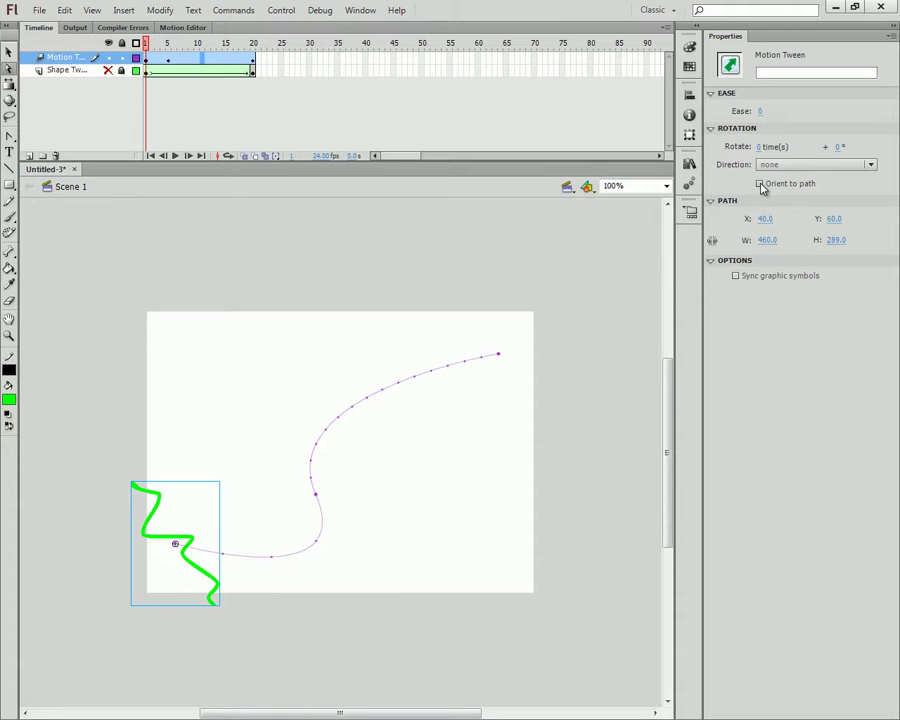
drag(147, 44, 146, 84)
Rotate the squiggle instance 90° clockwise at frame 1 with the Free Transform tool and play the animation.
click(183, 505)
click(8, 50)
click(10, 86)
click(70, 84)
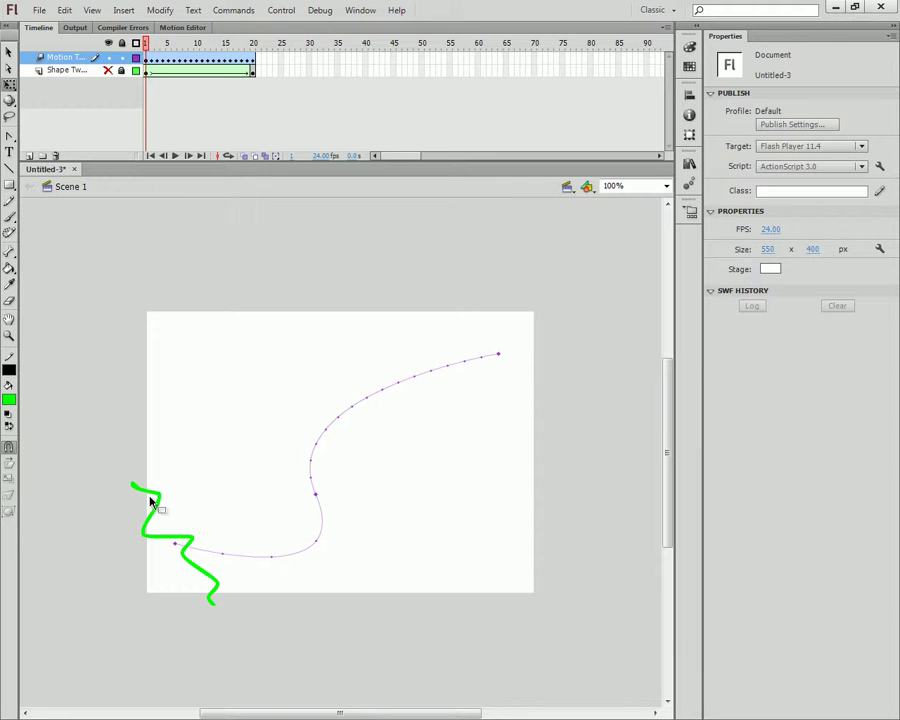
click(160, 503)
drag(231, 476, 262, 604)
key(Return)
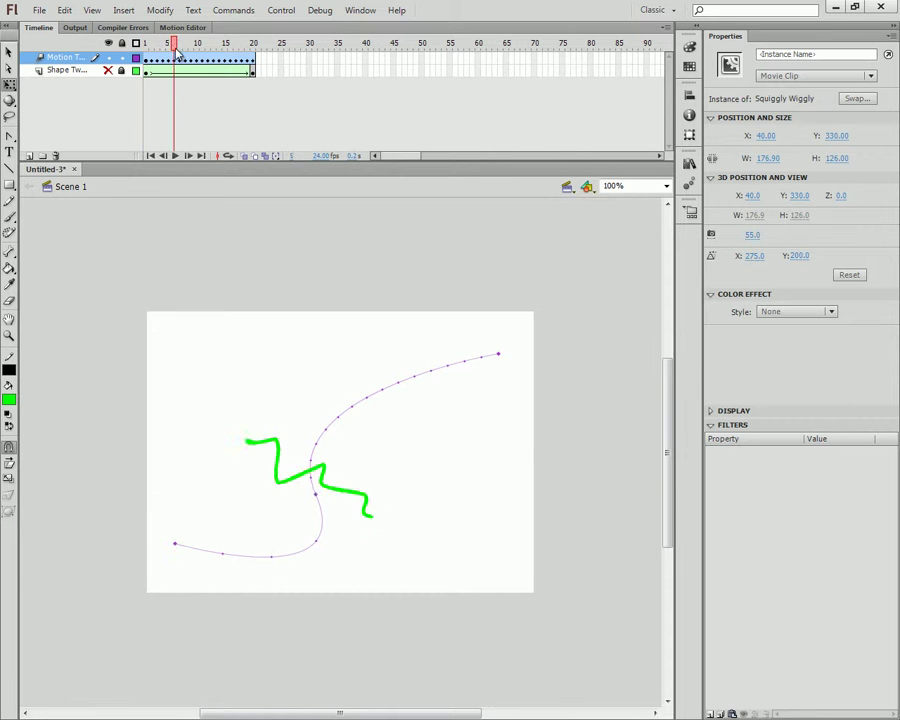
Check the squiggle's orientation at frame 9, return to frame 1, and rotate the instance back 90° counterclockwise.
click(193, 58)
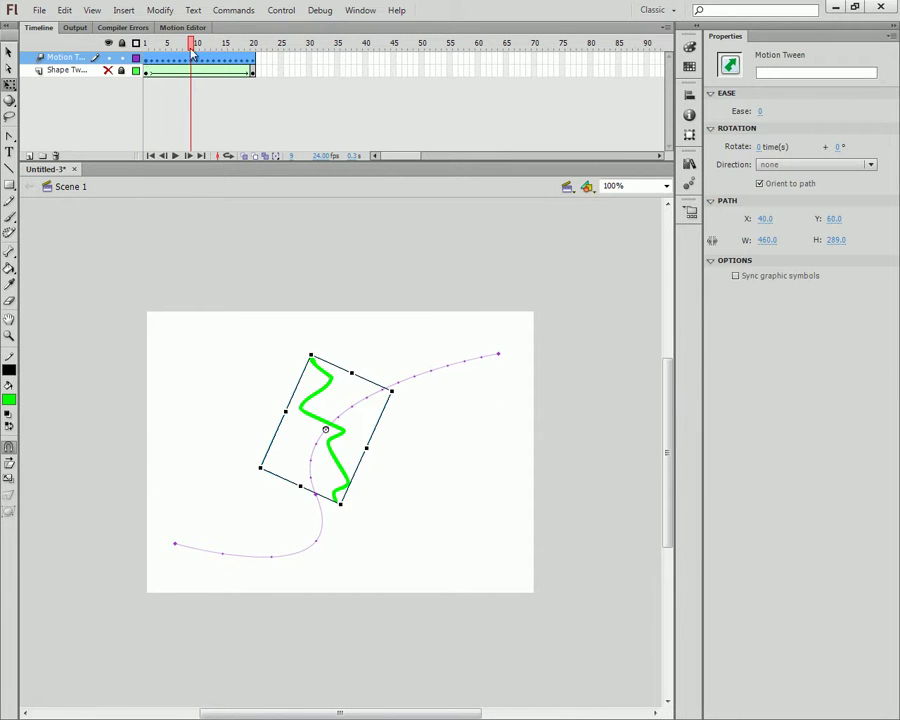
click(147, 58)
click(247, 527)
key(Return)
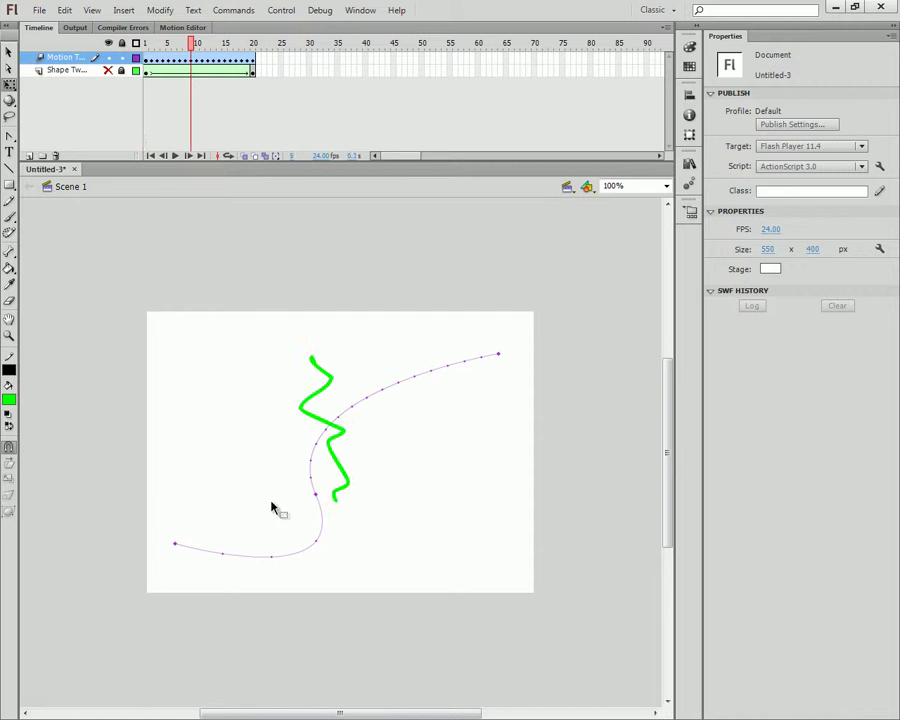
drag(197, 44, 136, 53)
key(Return)
key(ctrl+shift+9)
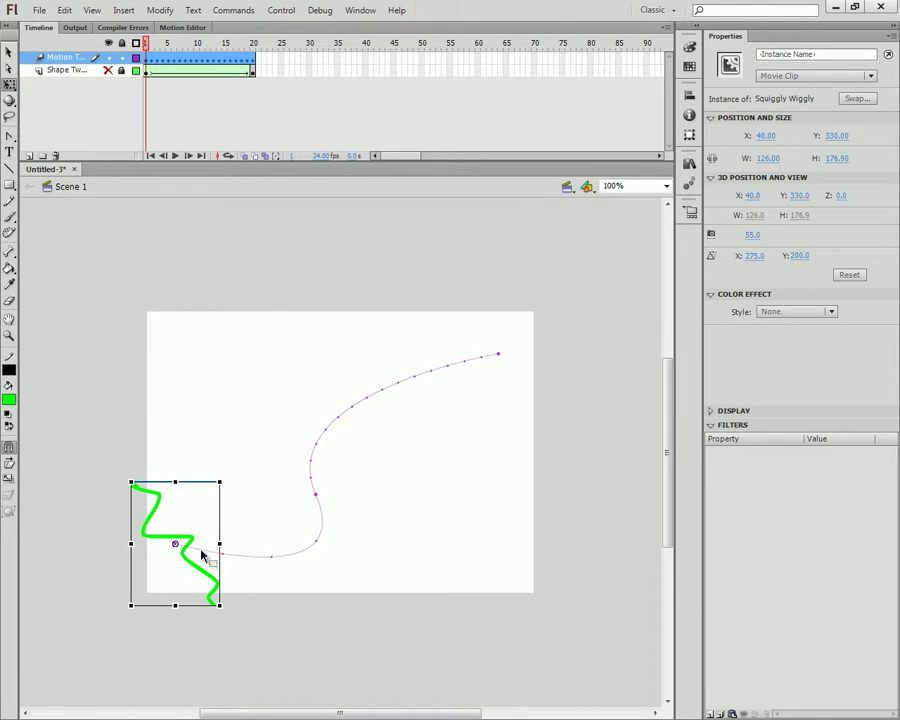
Inside the Squiggly Wiggly symbol, rotate the shape until it lies about horizontal, about 212 by 63 pixels, and return to Scene 1.
click(10, 84)
click(70, 84)
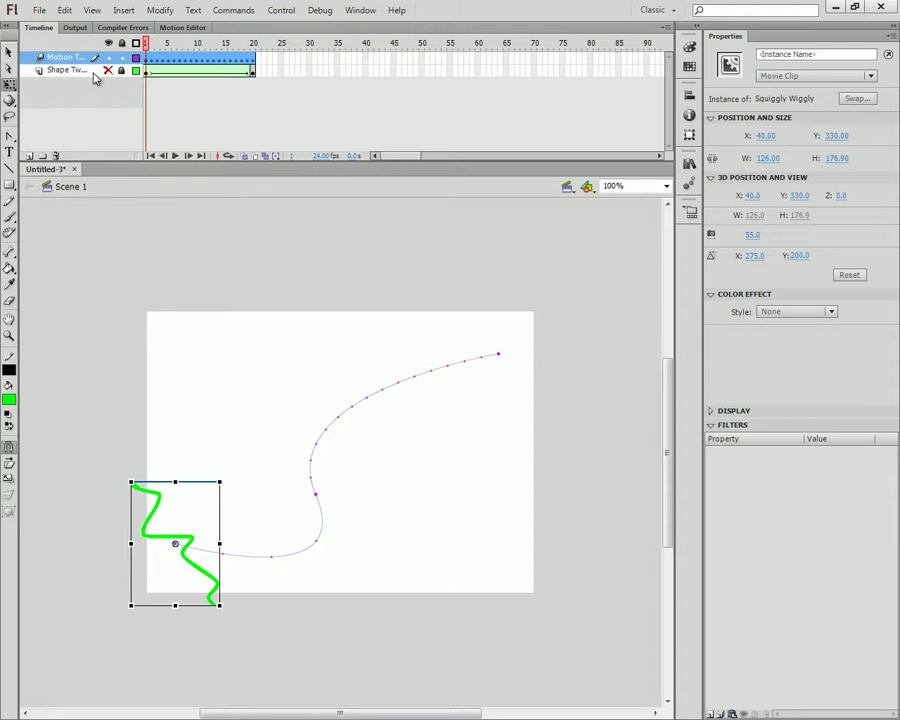
click(8, 52)
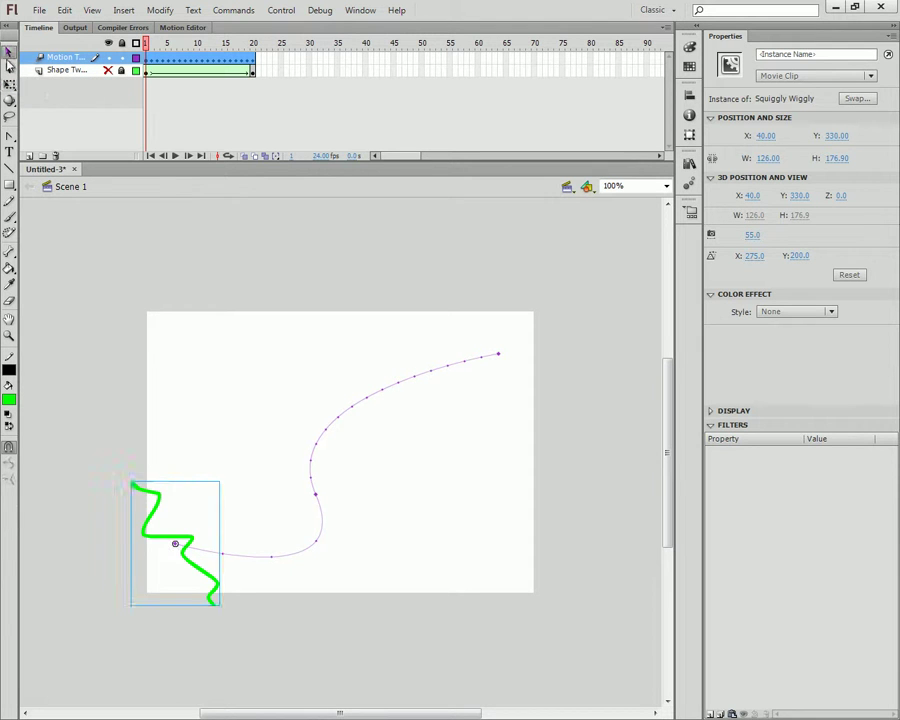
double_click(190, 548)
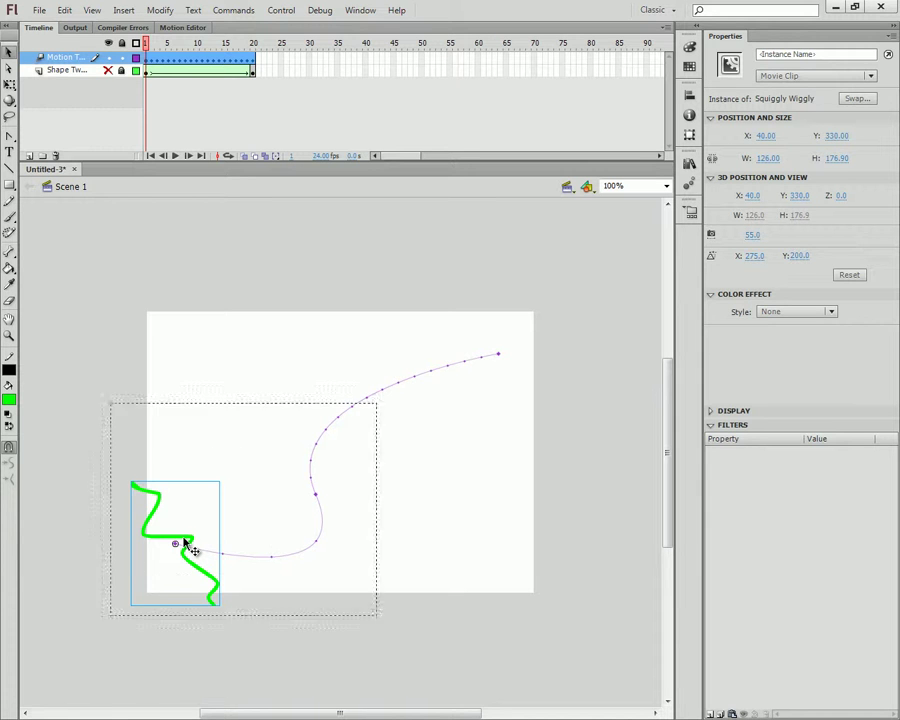
click(9, 84)
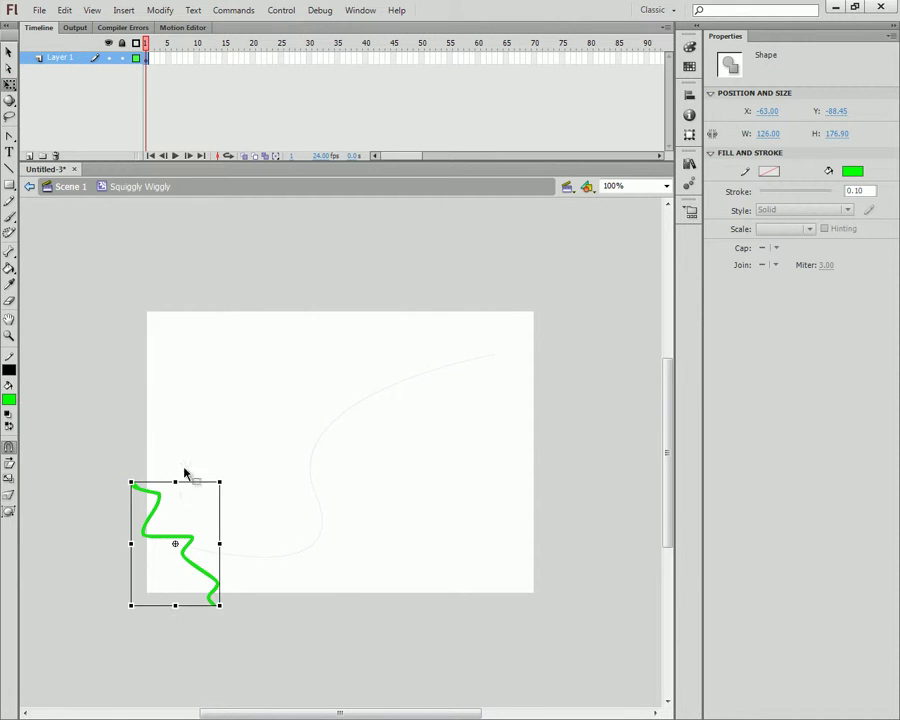
mouse_move(226, 479)
mouse_down()
mouse_move(275, 621)
mouse_move(273, 649)
mouse_move(270, 640)
mouse_up()
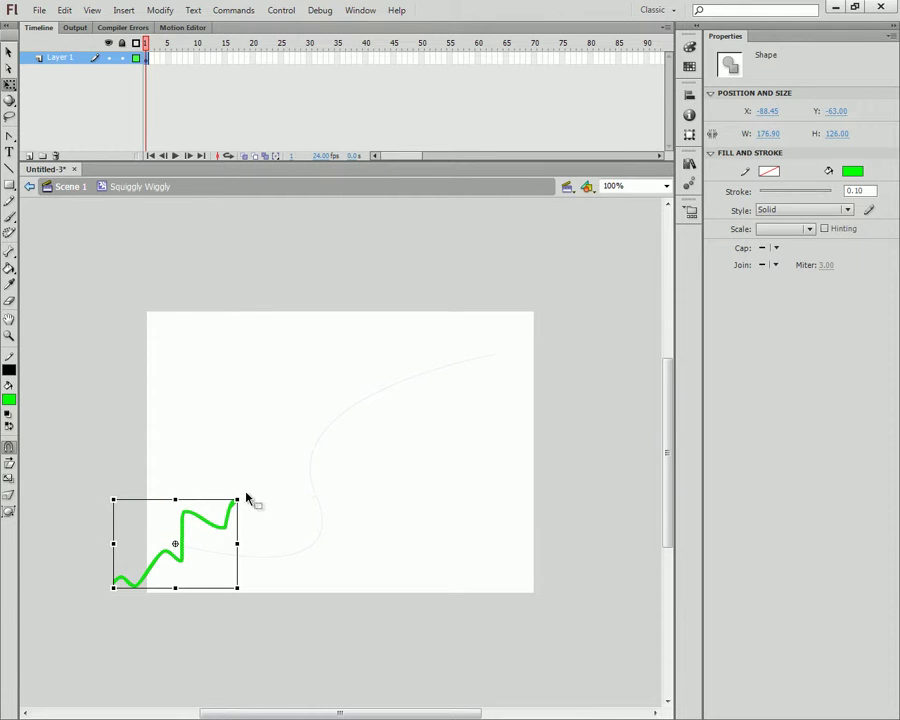
mouse_move(245, 491)
mouse_down()
mouse_move(262, 526)
mouse_move(274, 530)
mouse_up()
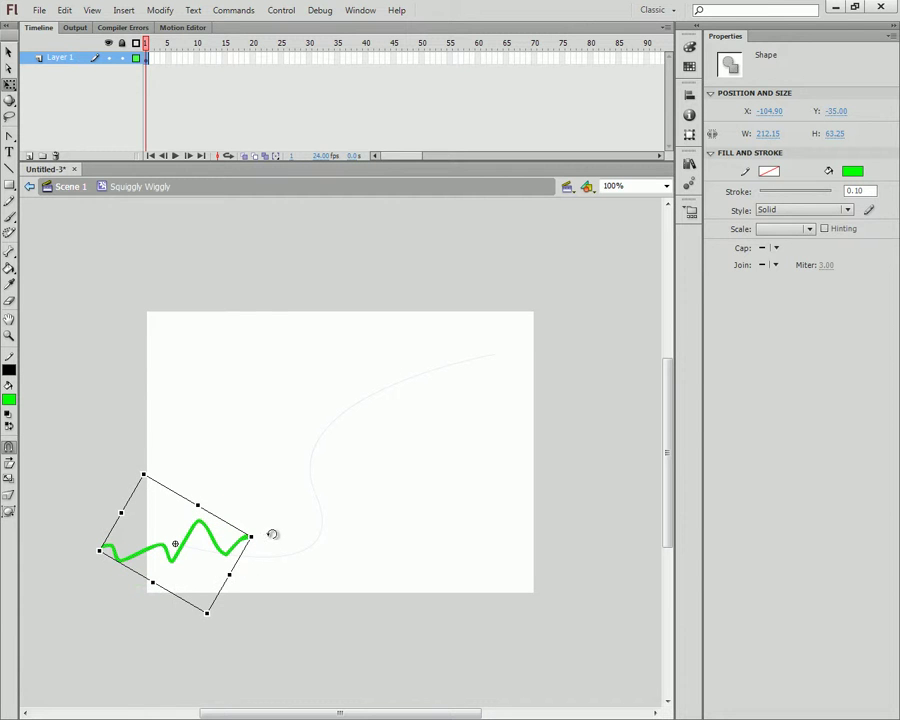
click(34, 187)
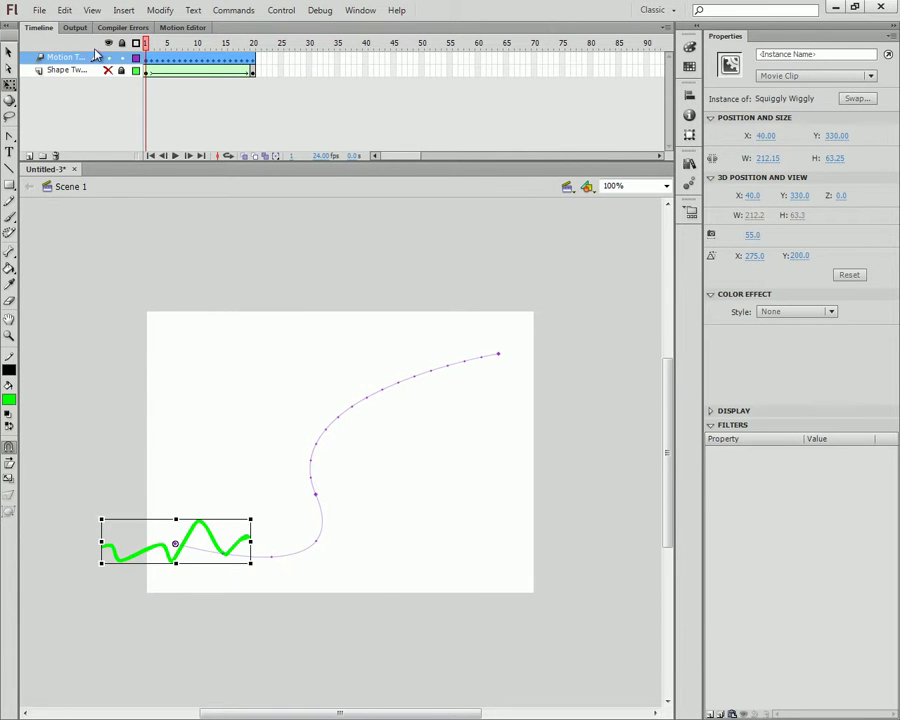
Inspect the squiggle's orientation along the path with onion skinning over frames 1 to 20, and go back to frame 1.
mouse_move(150, 45)
mouse_down()
mouse_move(247, 44)
mouse_move(163, 44)
mouse_move(174, 44)
mouse_up()
click(250, 157)
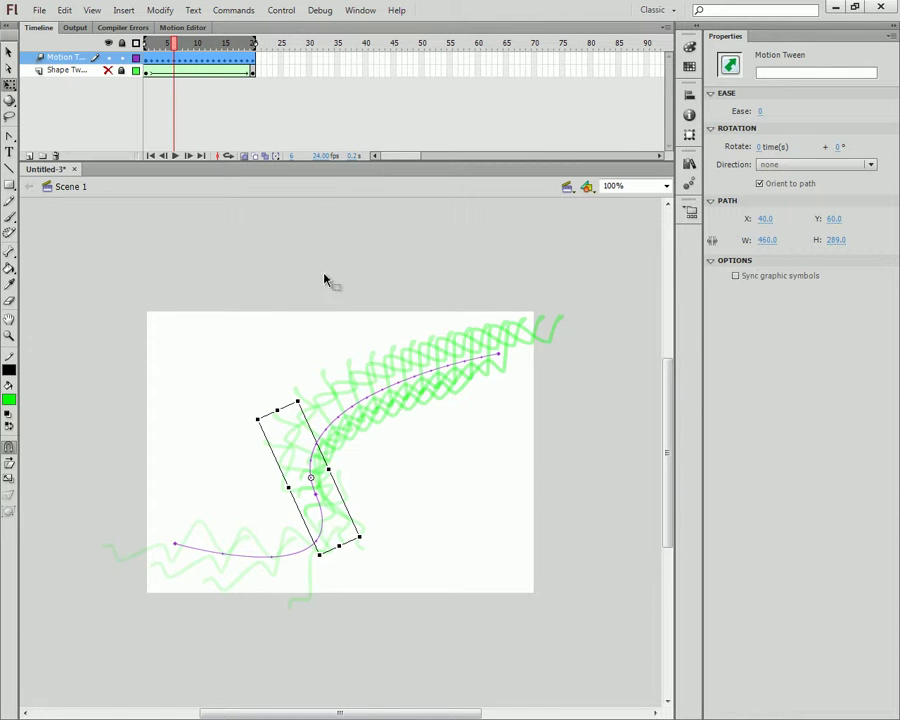
click(248, 157)
drag(175, 52, 146, 52)
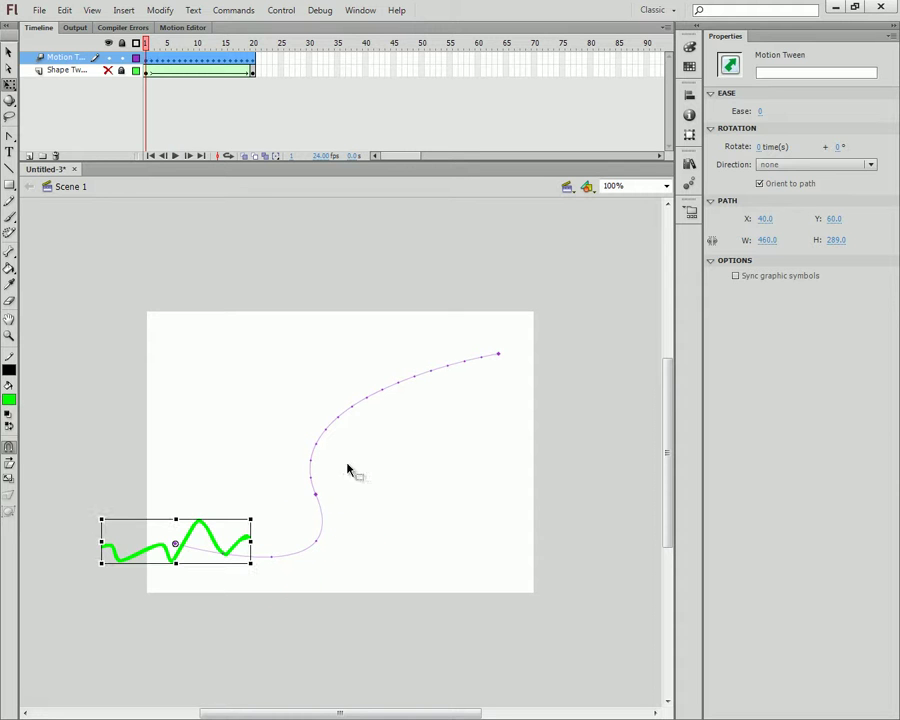
Adjust both tangent handles of the motion path's middle anchor so that they stand vertical.
click(317, 497)
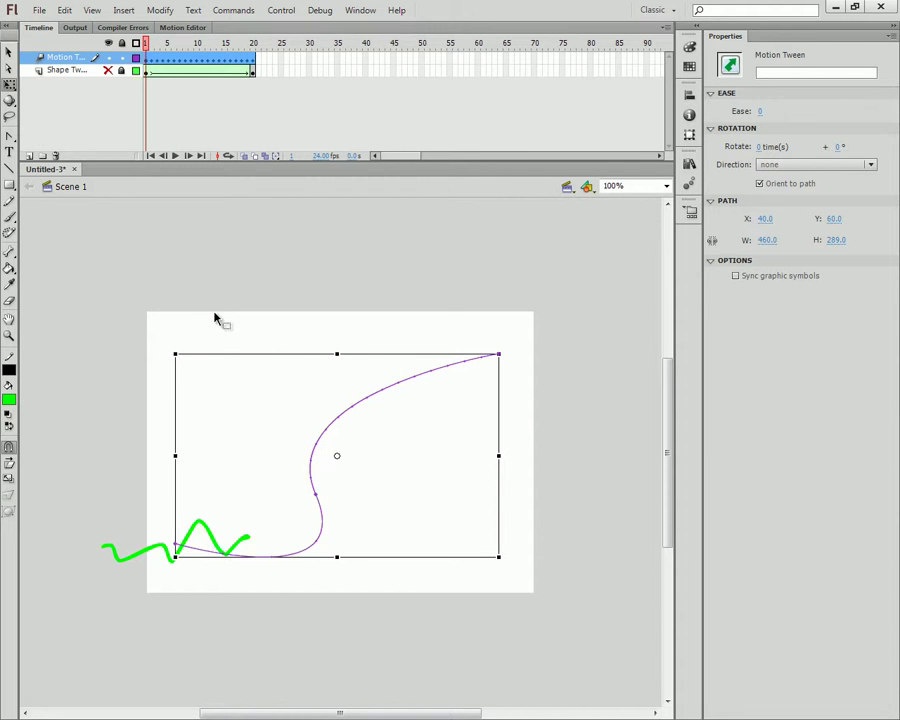
click(9, 133)
click(315, 496)
click(315, 496)
drag(271, 396, 319, 392)
drag(359, 596, 318, 610)
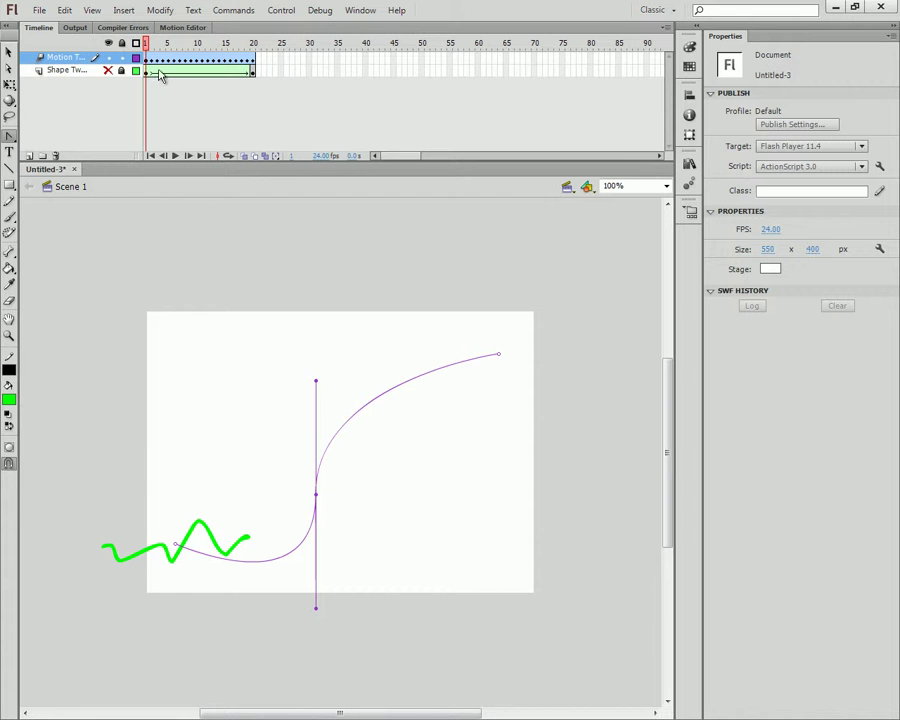
mouse_move(150, 53)
mouse_down()
mouse_move(235, 50)
mouse_move(147, 50)
mouse_up()
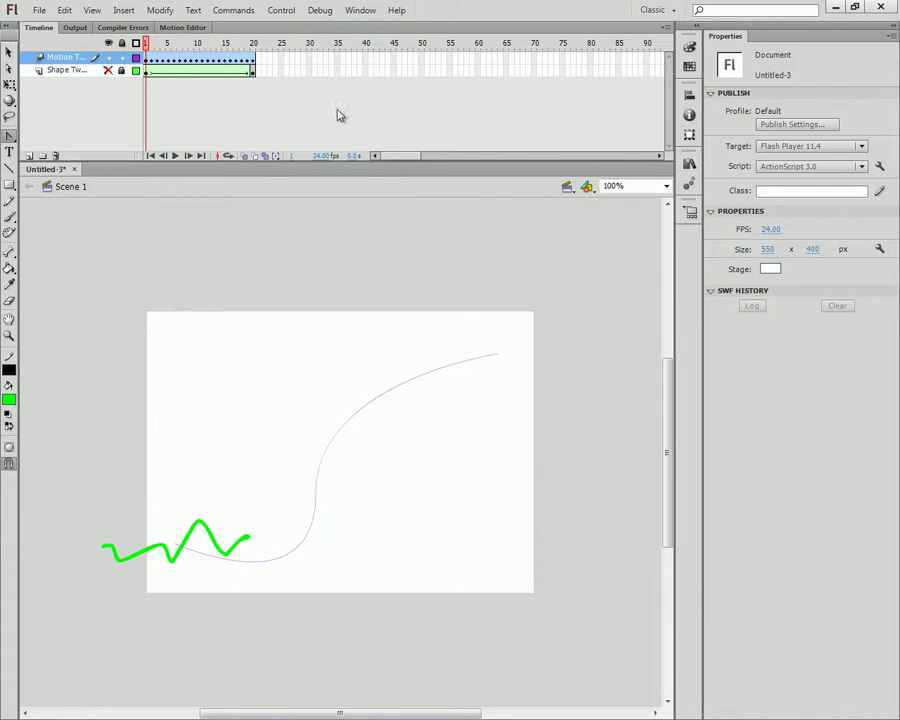
Try to paint with the Brush tool on the Motion Tween layer at frame 5.
click(8, 52)
click(168, 60)
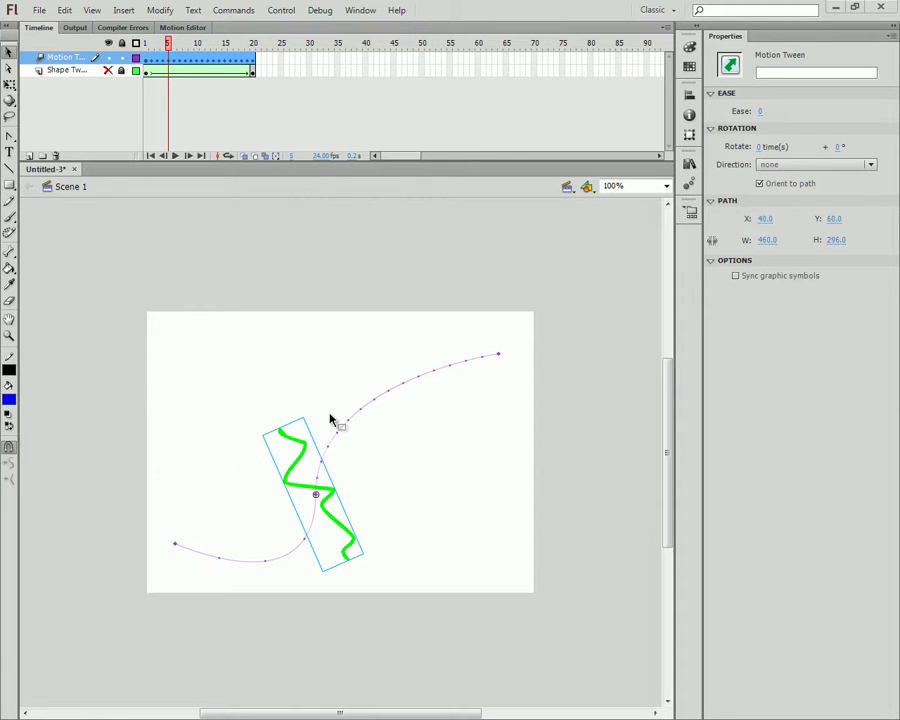
click(8, 215)
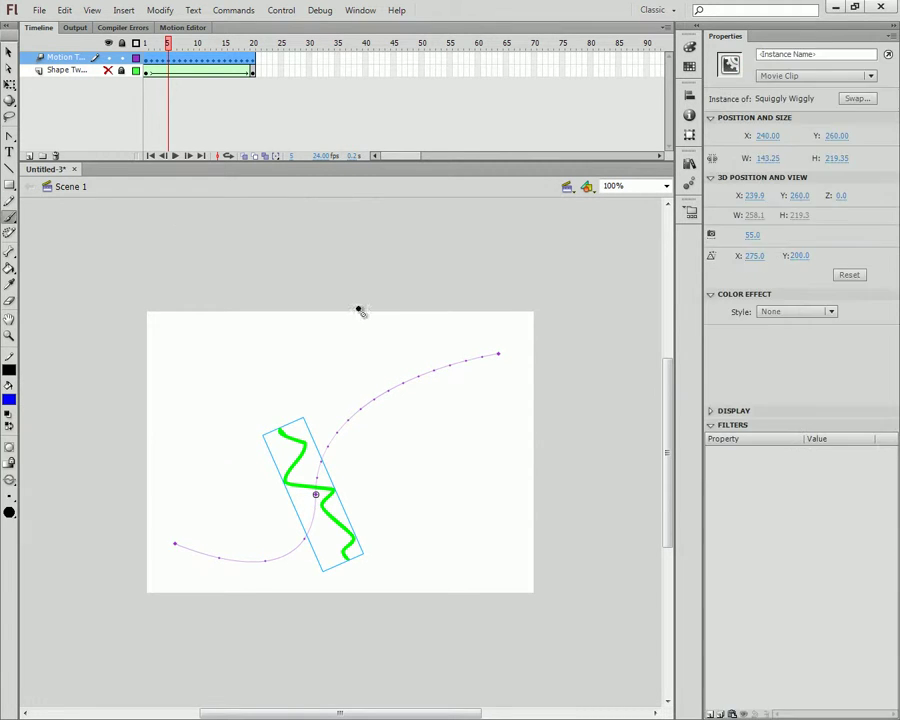
click(392, 325)
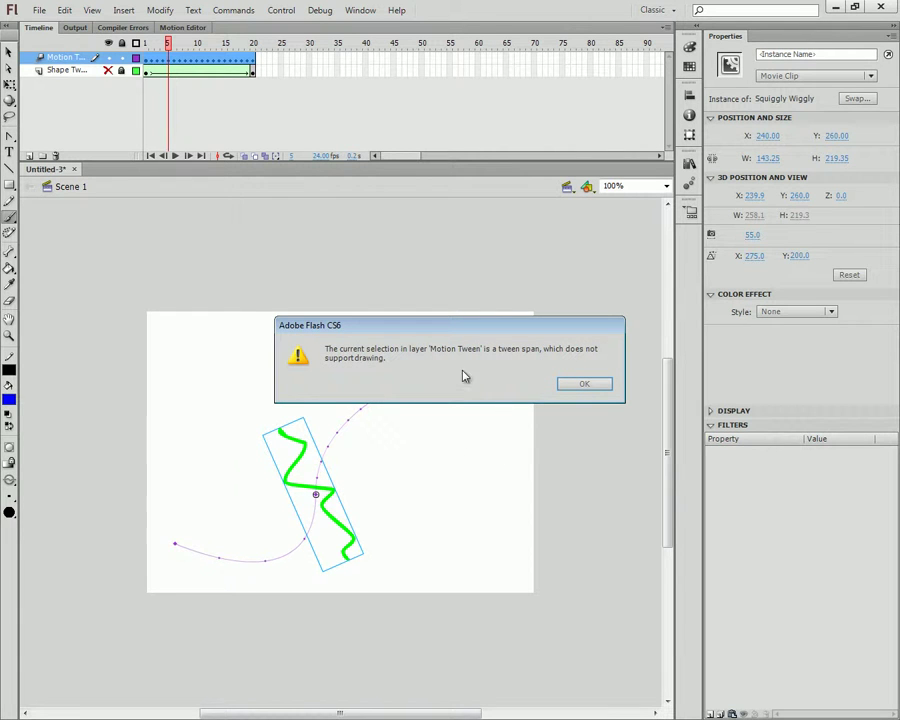
click(596, 387)
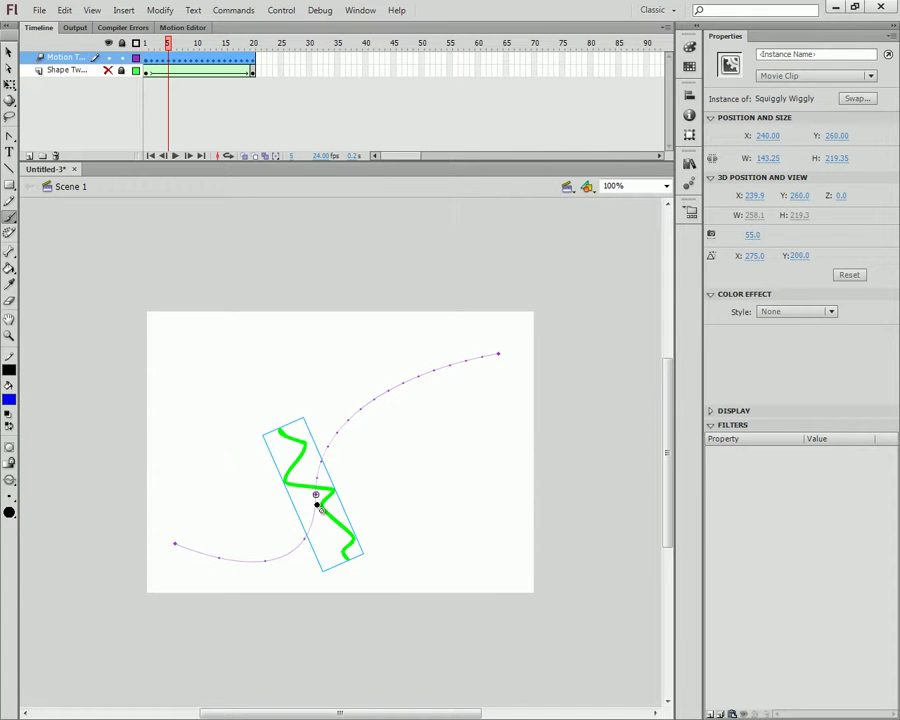
Open the Squiggly Wiggly symbol for editing and paint two small blue dots at the squiggle's upper tip with the Brush tool.
click(9, 52)
click(326, 474)
click(330, 494)
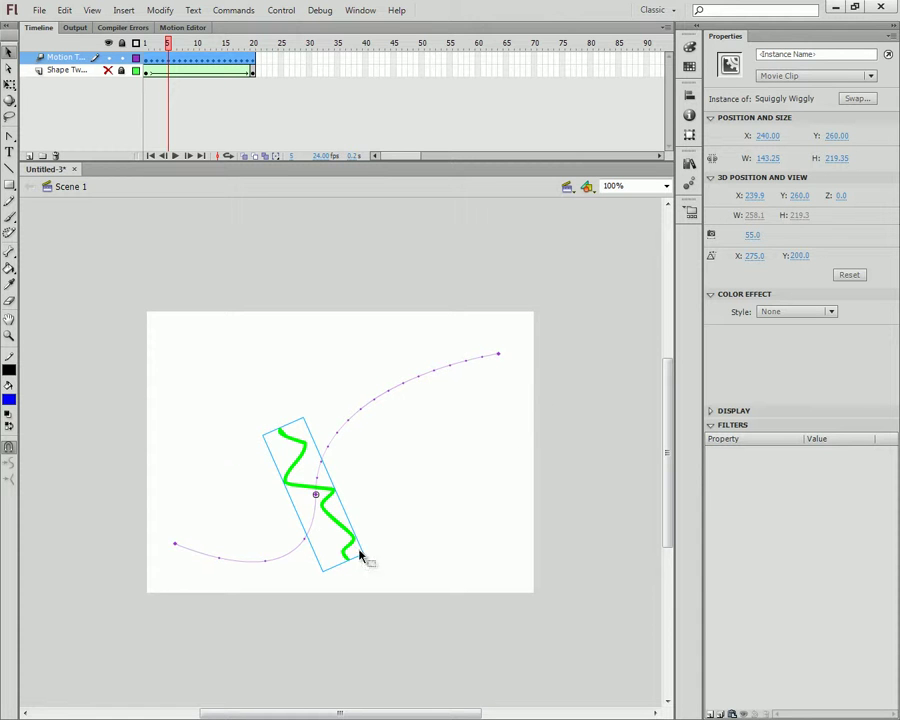
double_click(340, 498)
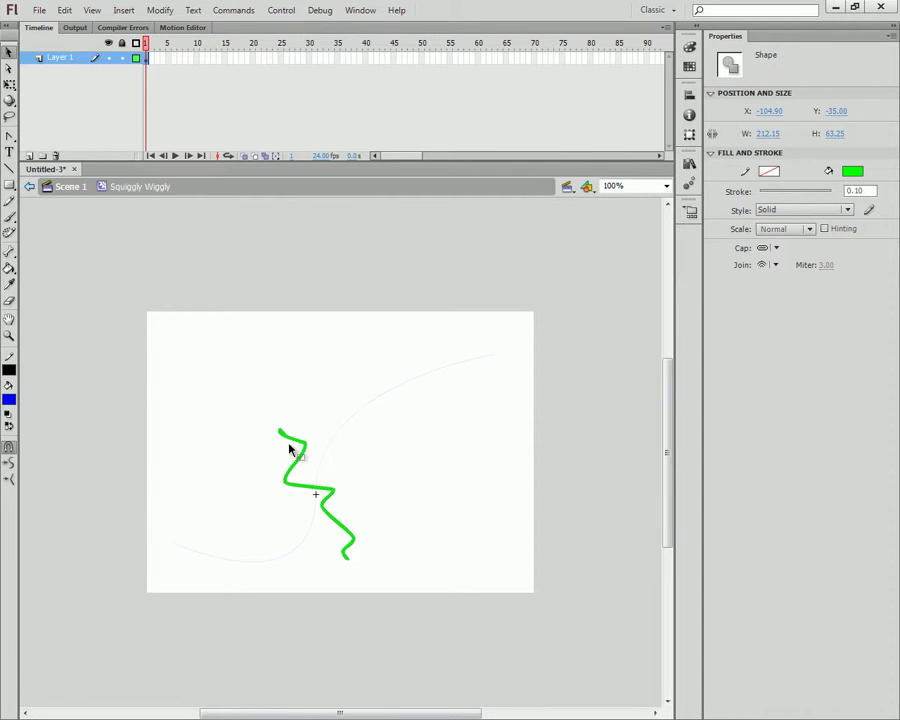
click(9, 216)
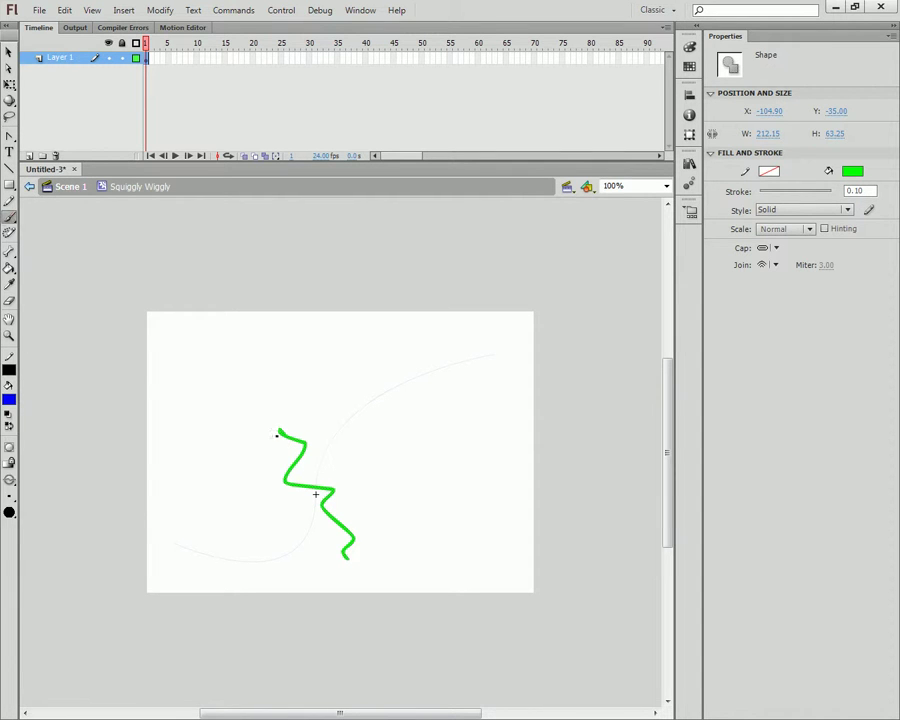
click(275, 431)
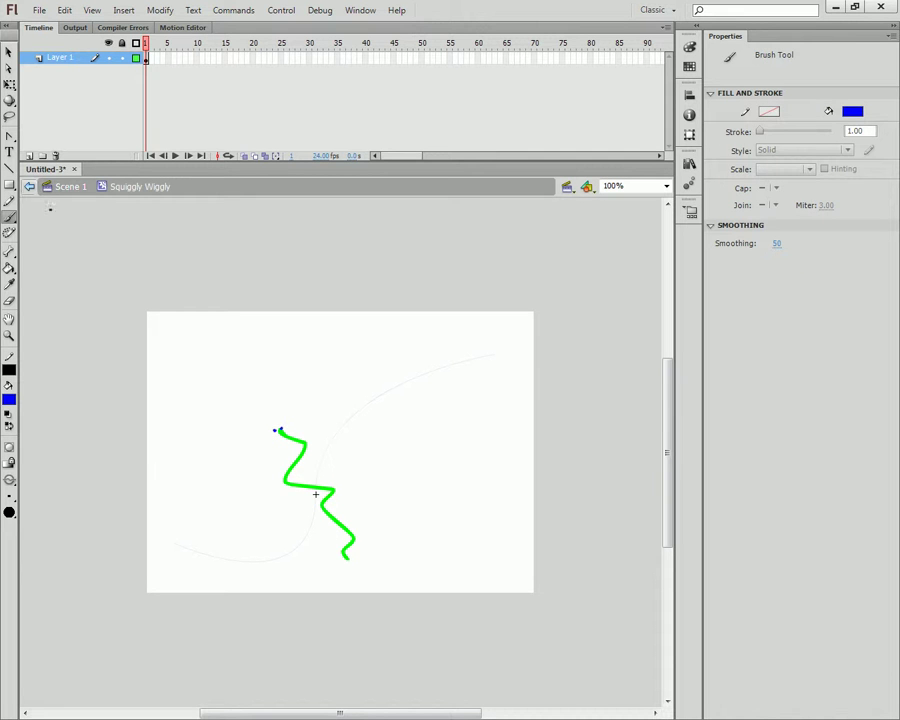
Return to Scene 1 and check the edited squiggle at frames 1 and 15 of the motion tween.
click(32, 189)
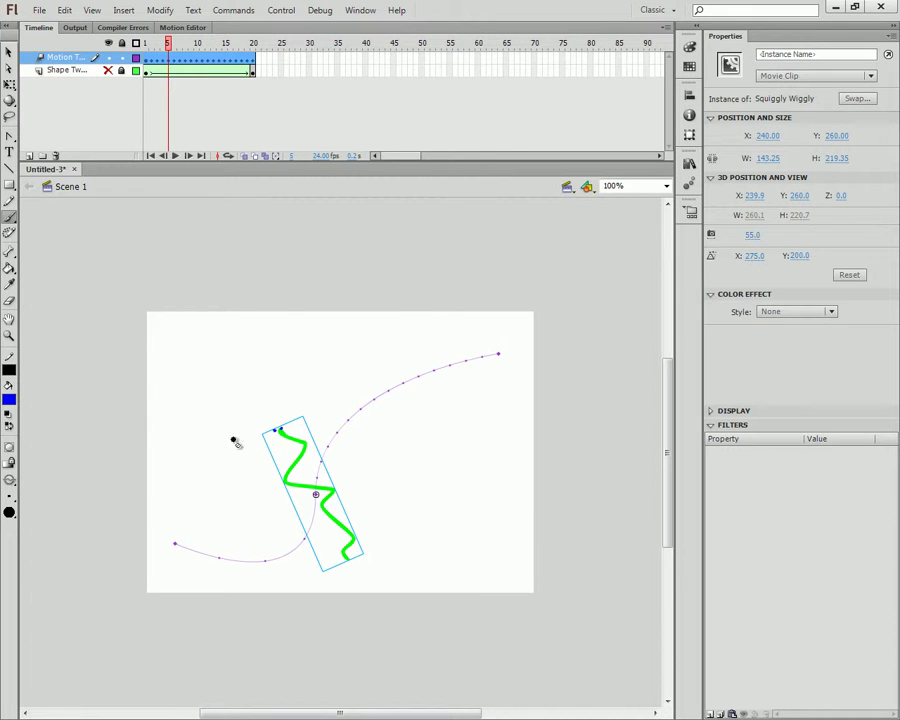
click(132, 60)
click(147, 57)
click(224, 57)
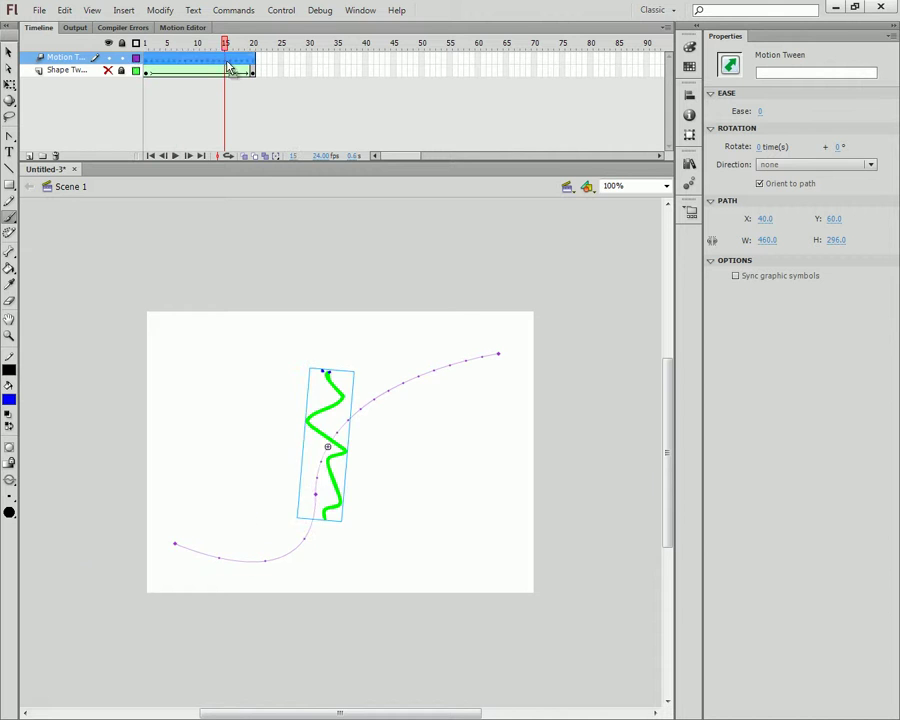
Hide and lock the Motion Tween layer, reveal and unlock the Shape Tween layer, and try to paint at frame 10.
click(108, 57)
drag(222, 44, 196, 44)
click(407, 441)
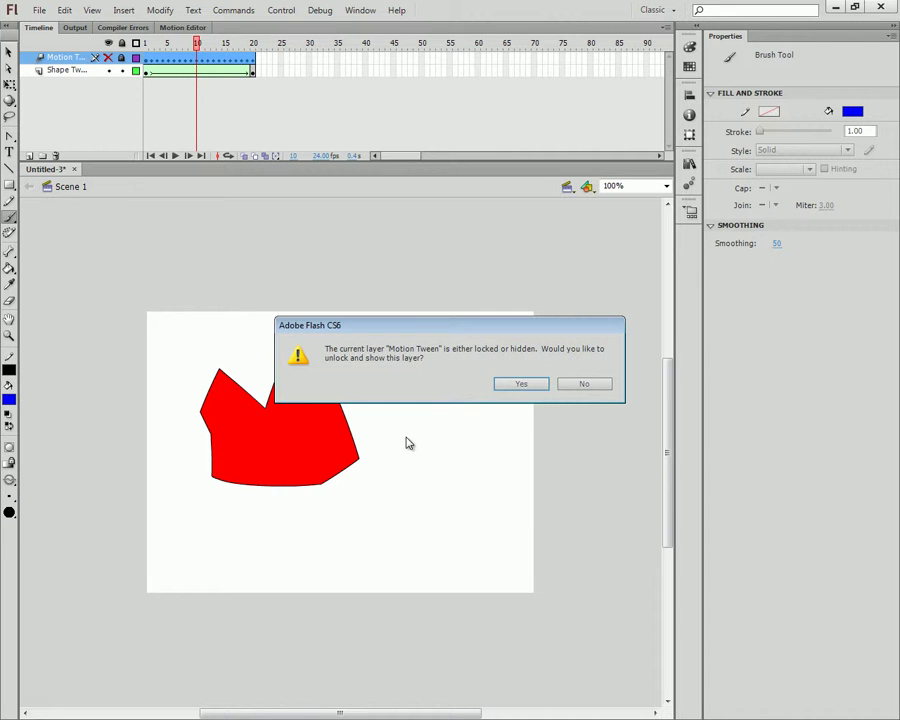
click(590, 386)
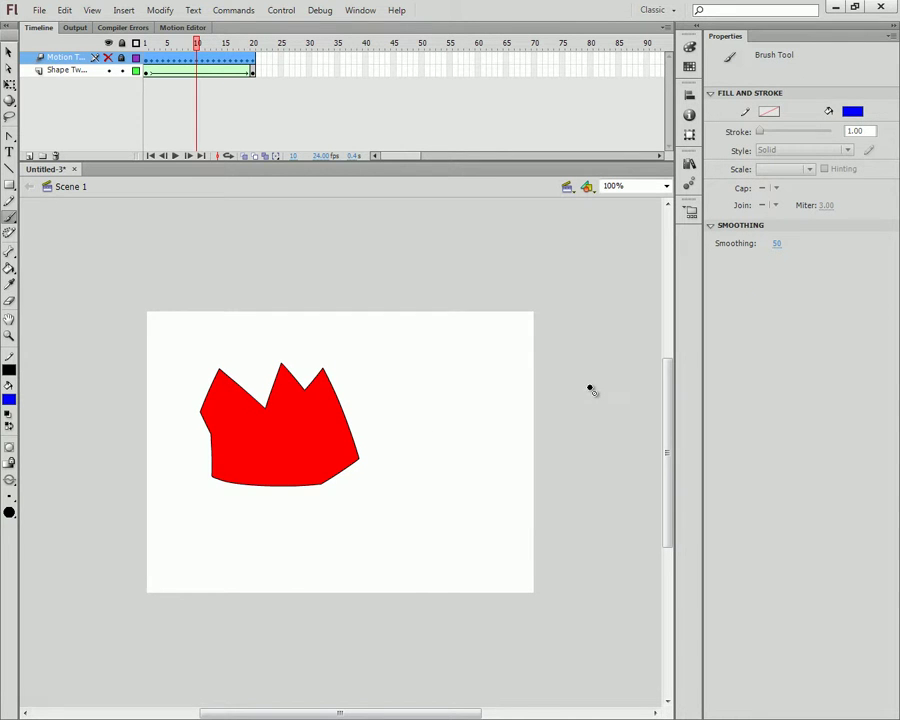
Select the Shape Tween layer and try to paint beside the red shape at frame 10 with the Brush tool.
click(100, 71)
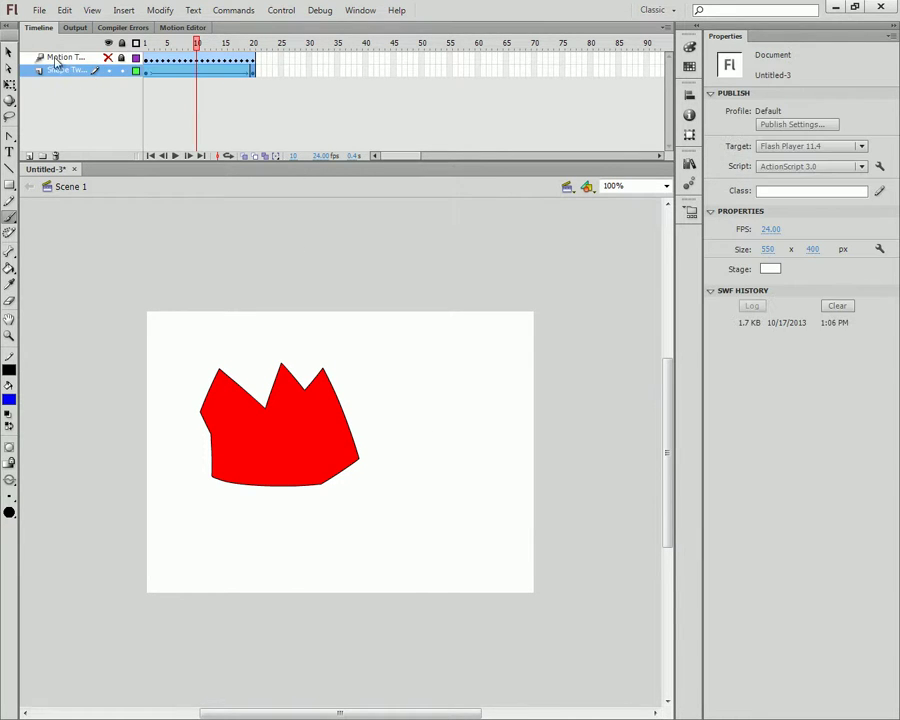
click(396, 425)
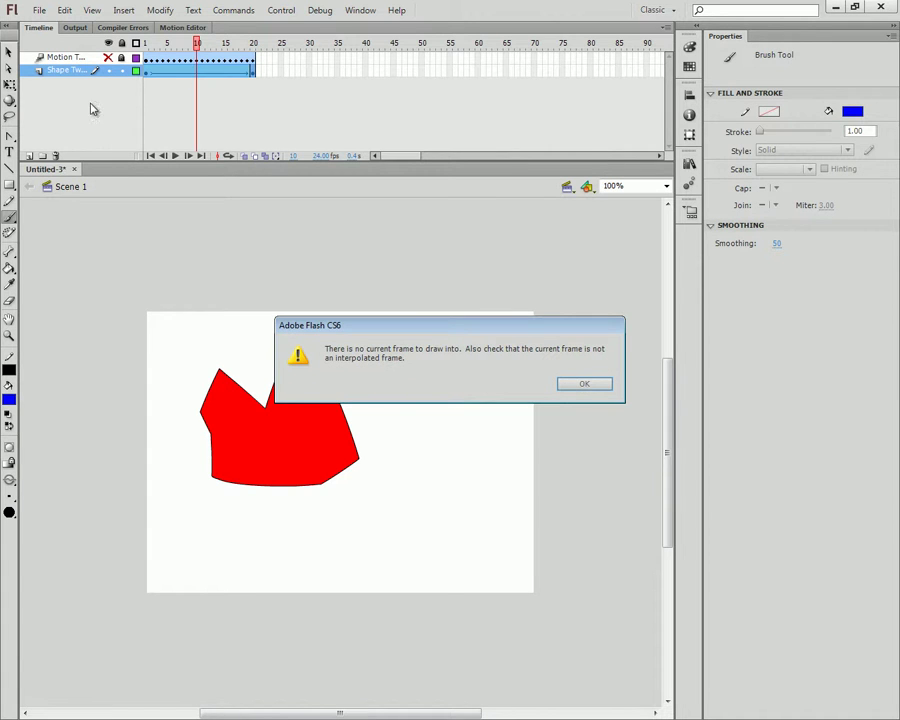
click(577, 382)
click(577, 382)
click(578, 384)
click(195, 112)
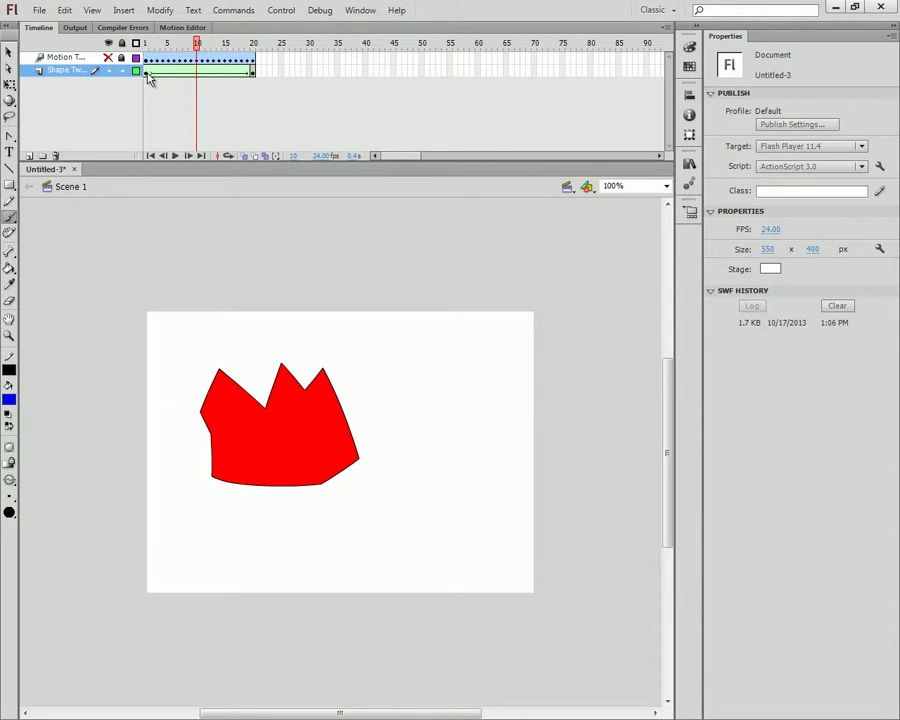
Check the shape tween's start and end keyframes and retry painting on the in-between frame 10.
click(148, 74)
click(252, 74)
click(198, 73)
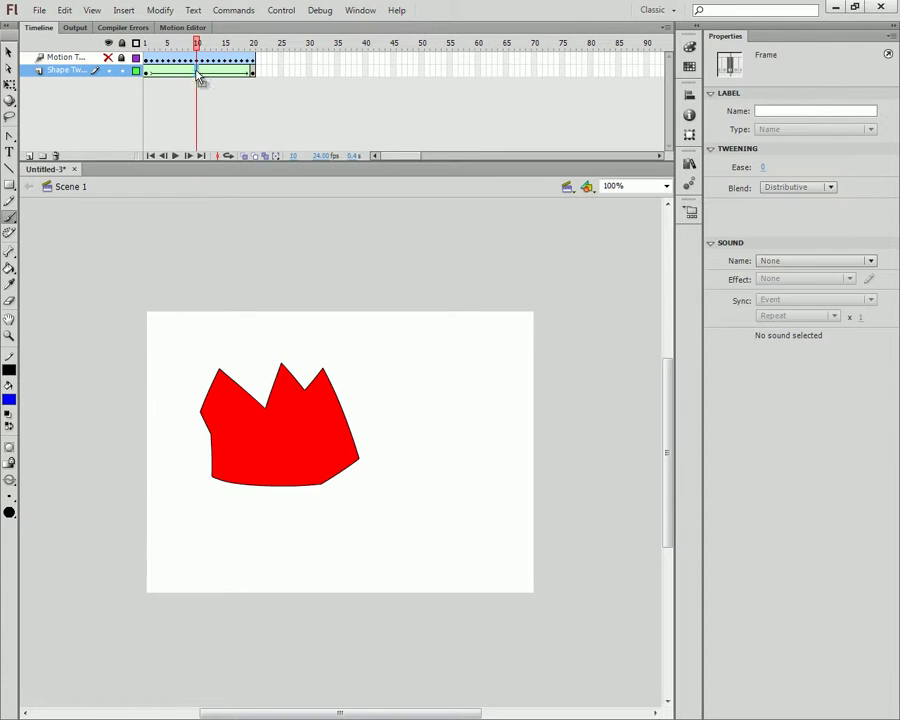
key(b)
click(363, 385)
click(578, 382)
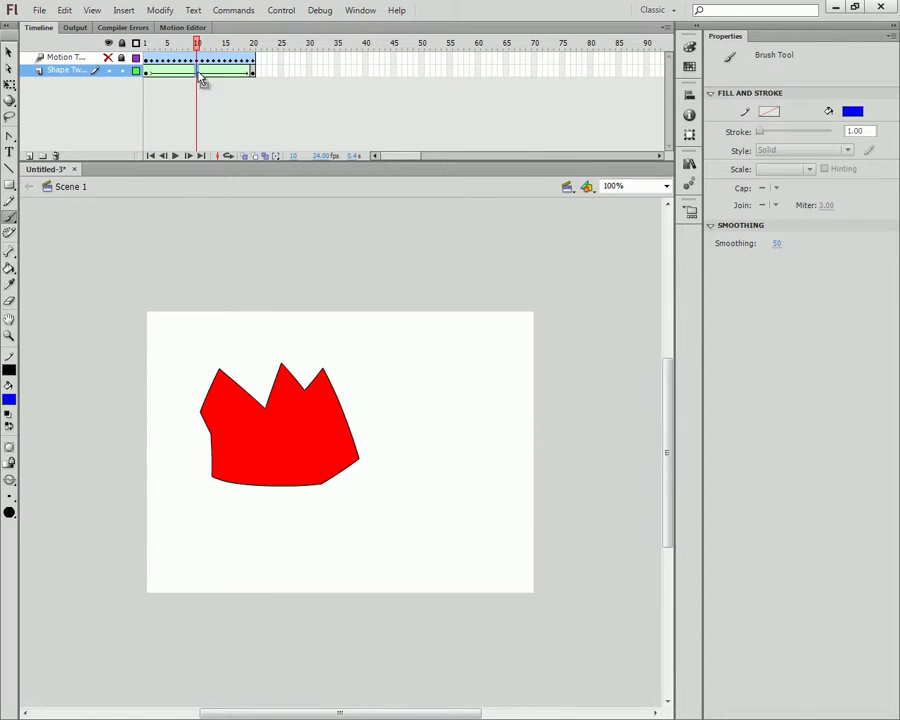
Insert a keyframe at frame 10 of the Shape Tween layer and paint blue Brush strokes all around the red shape.
right_click(198, 72)
click(251, 171)
drag(416, 388, 456, 330)
drag(518, 404, 443, 463)
drag(516, 530, 426, 470)
drag(388, 362, 321, 297)
drag(206, 268, 196, 357)
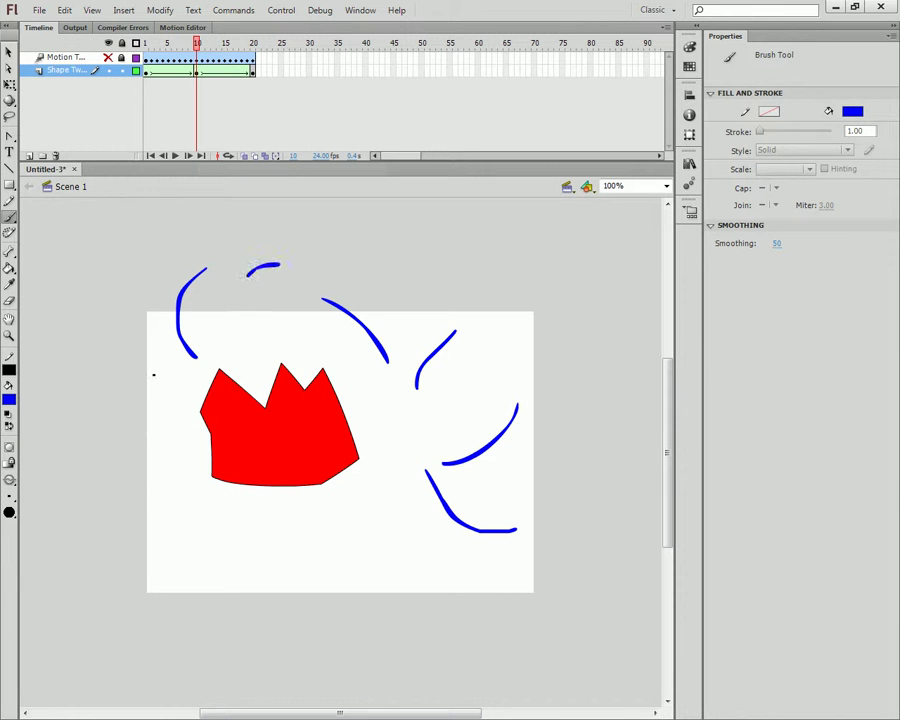
drag(145, 385, 198, 510)
drag(234, 550, 143, 573)
drag(182, 625, 302, 625)
drag(357, 518, 345, 590)
drag(410, 558, 484, 642)
drag(307, 526, 245, 588)
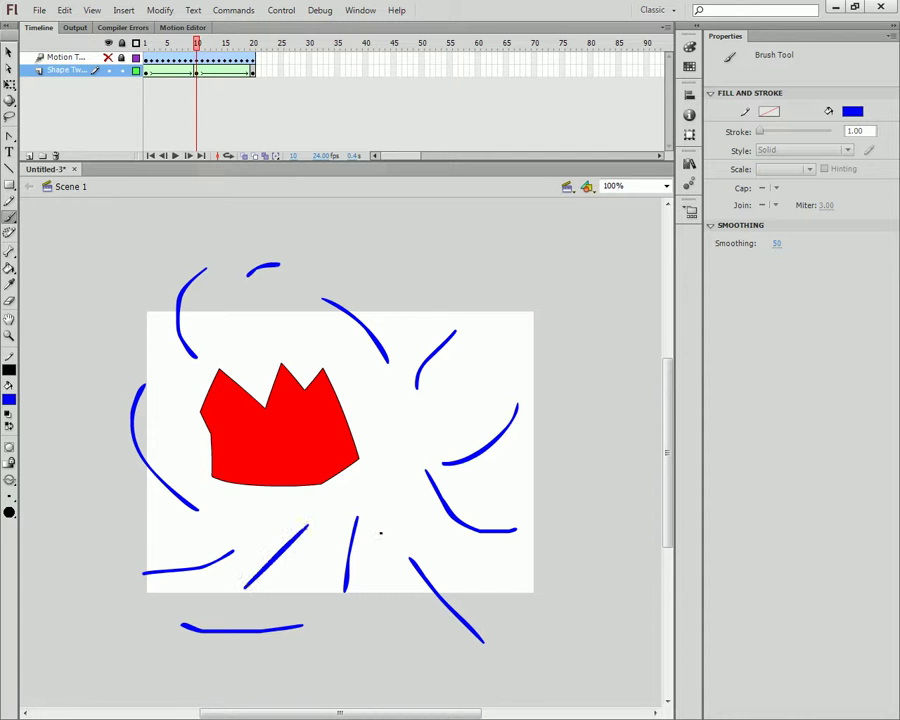
drag(380, 481, 441, 516)
Scrub the shape tween from frame 1 to 10, and reveal and unlock the Motion Tween layer.
click(143, 42)
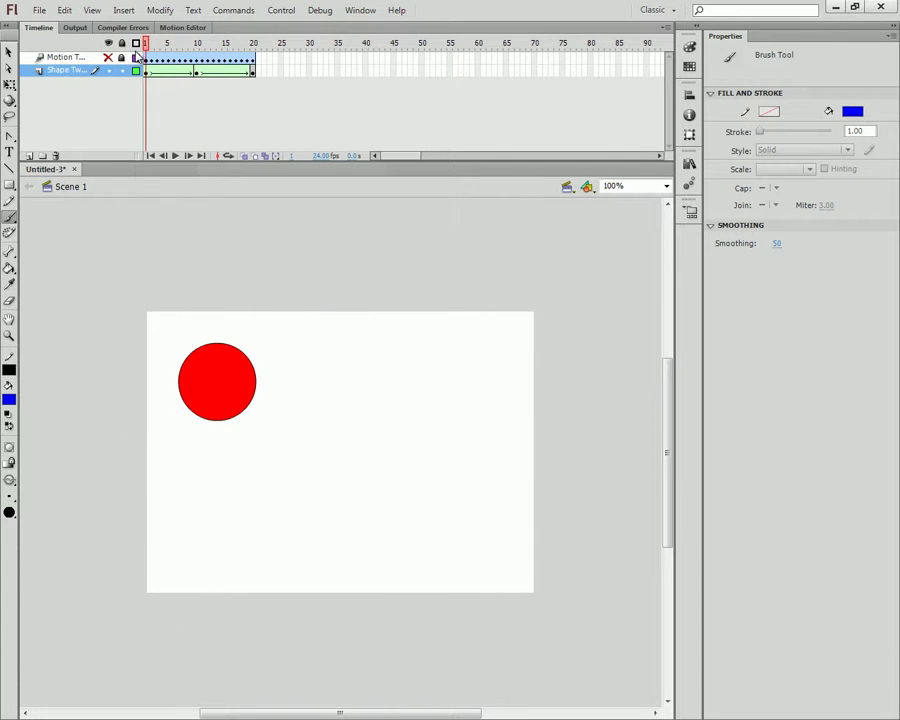
mouse_move(145, 50)
mouse_down()
mouse_move(268, 50)
mouse_move(145, 52)
mouse_move(257, 58)
mouse_move(146, 58)
mouse_move(258, 70)
mouse_move(226, 68)
mouse_move(196, 88)
mouse_up()
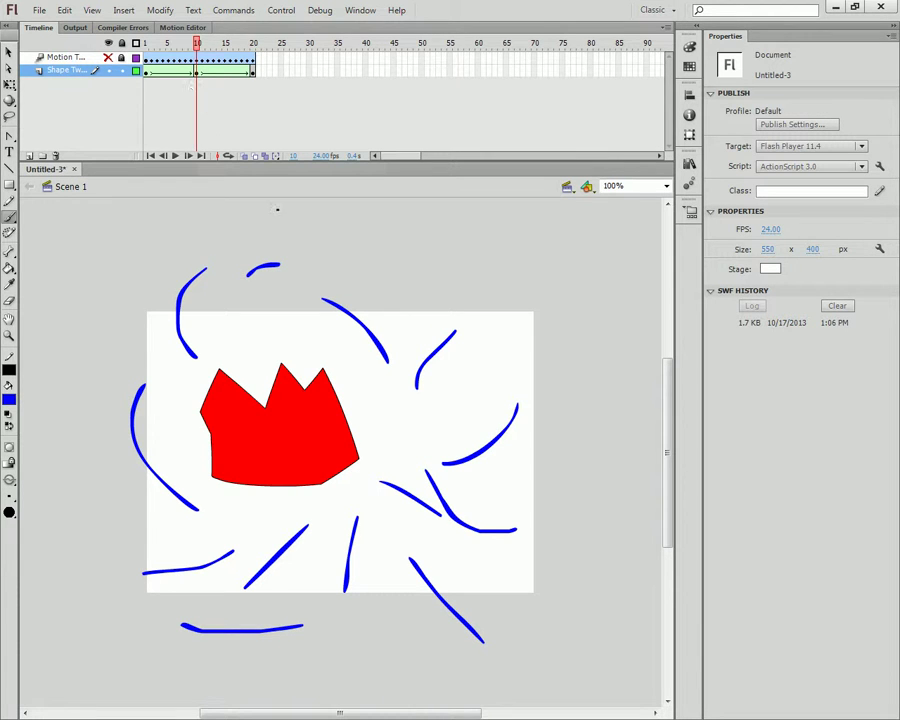
drag(367, 350, 325, 487)
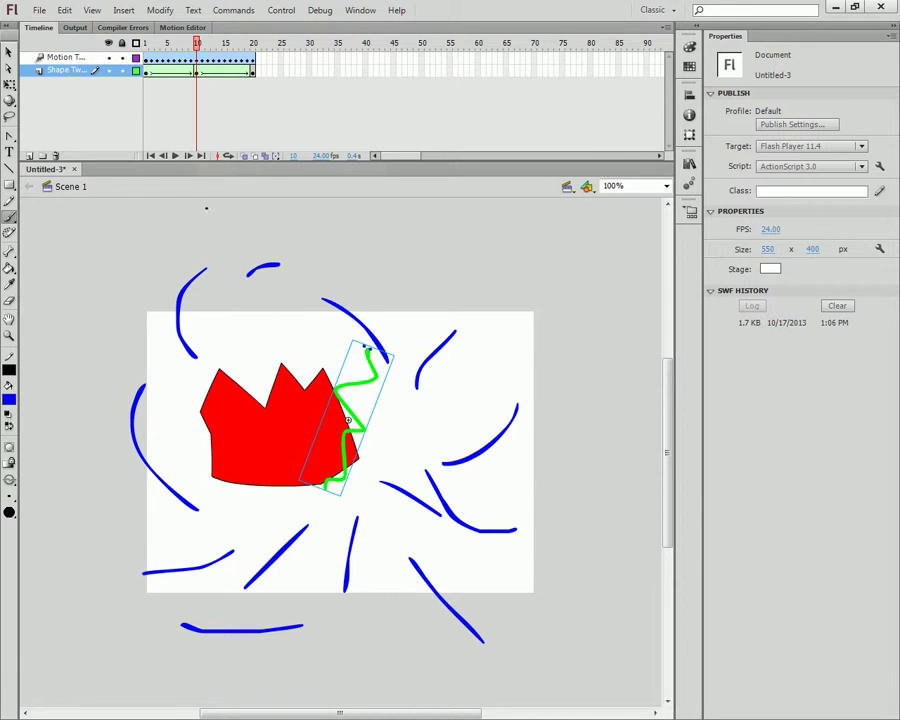
Examine the Shape Tween layer's keyframes at frames 1, 10 and 20, ending on frame 10.
click(150, 72)
click(194, 72)
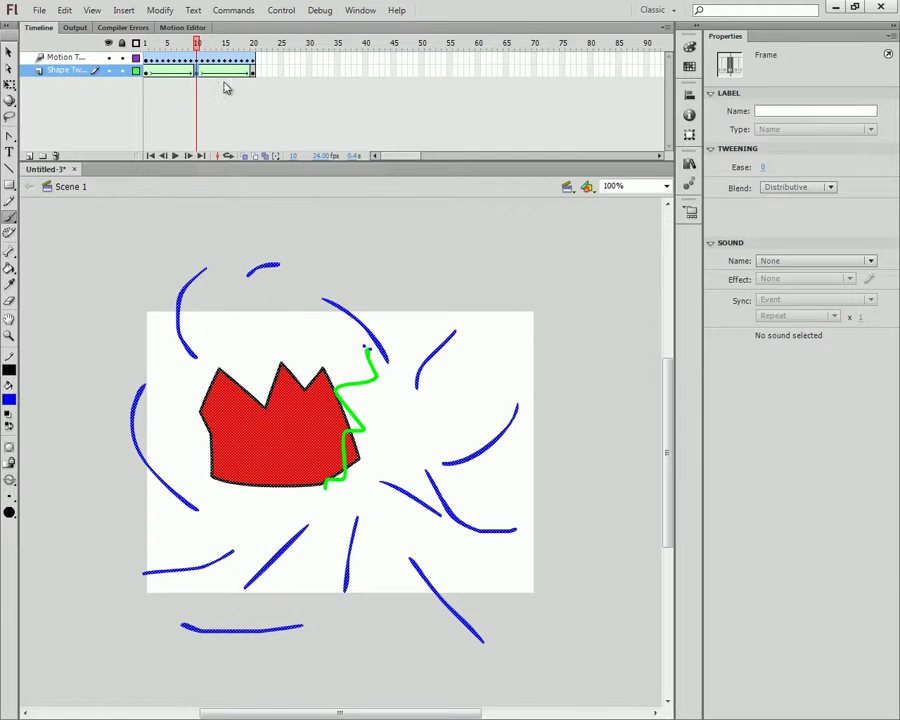
click(253, 72)
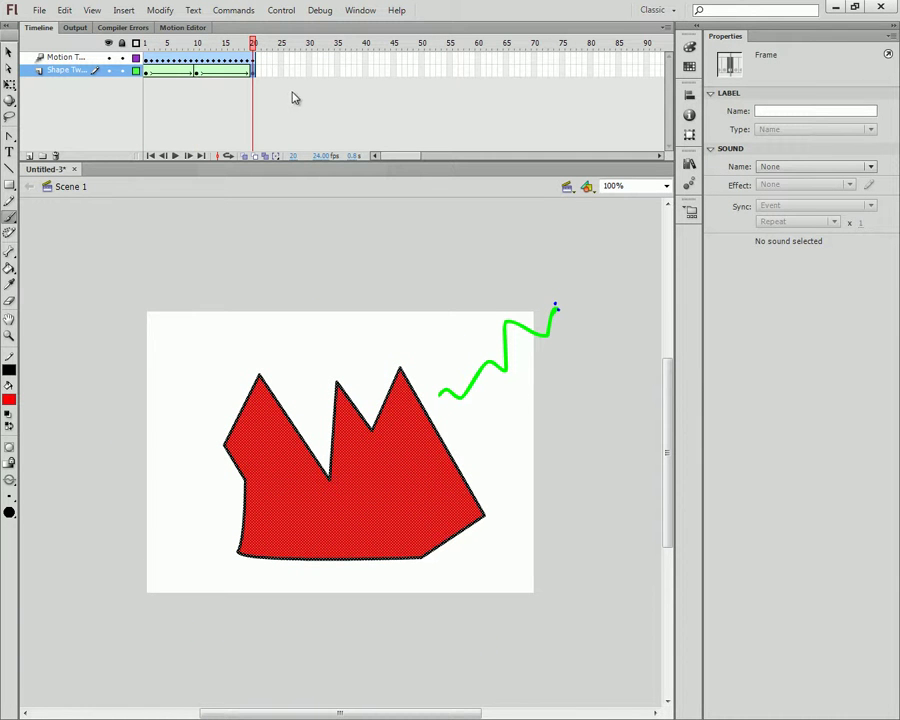
click(149, 72)
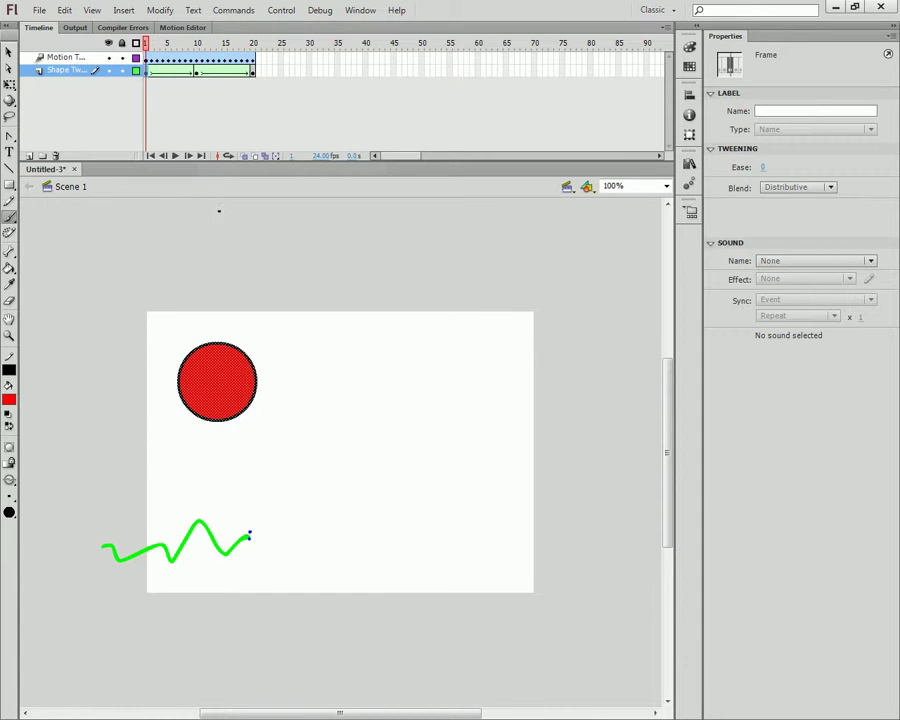
click(196, 71)
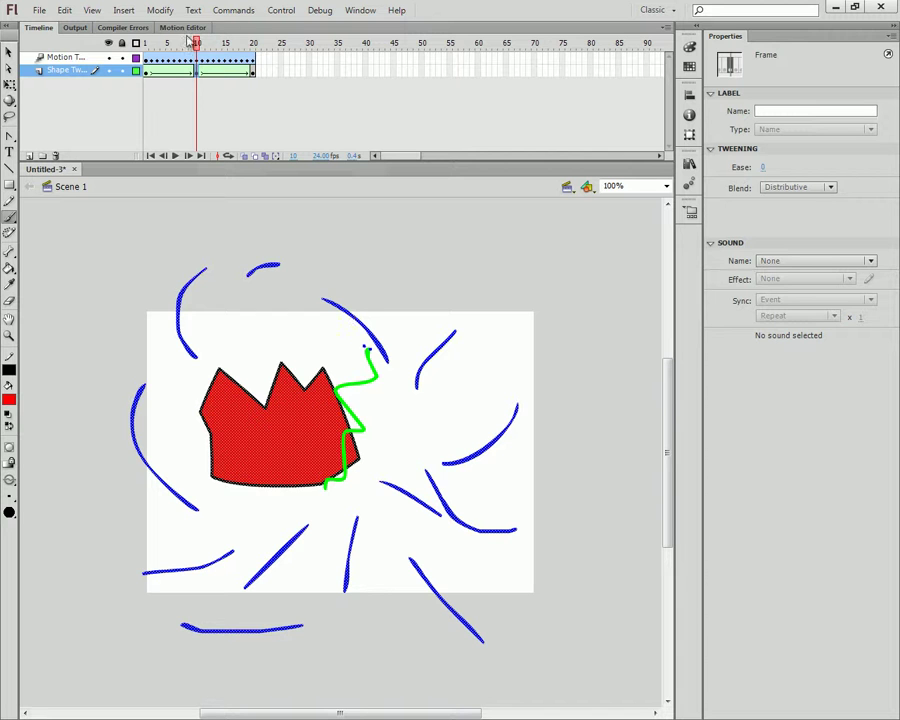
Make the Motion Tween layer active, hide and lock the Shape Tween layer, and go back to frame 1.
click(130, 56)
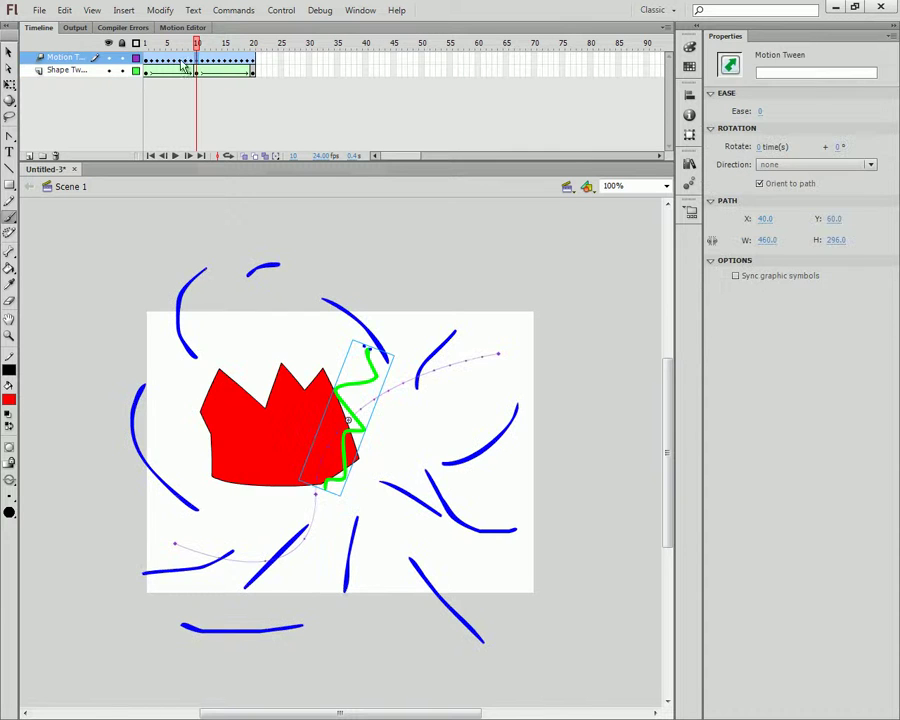
click(108, 70)
drag(197, 50, 145, 78)
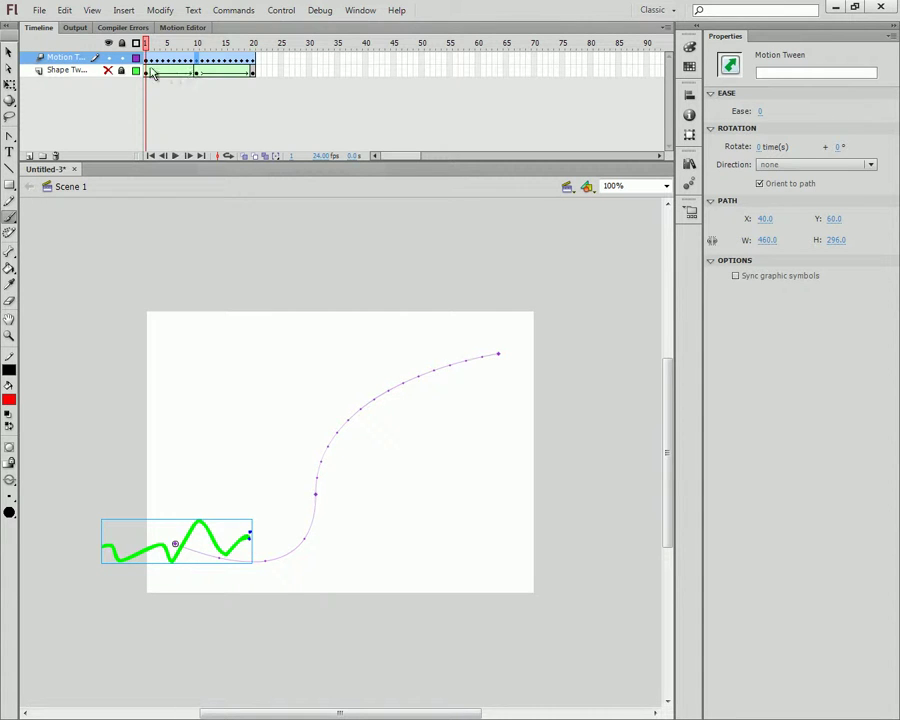
Switch to the Selection tool and play the squiggle's motion tween from frame 6.
click(176, 68)
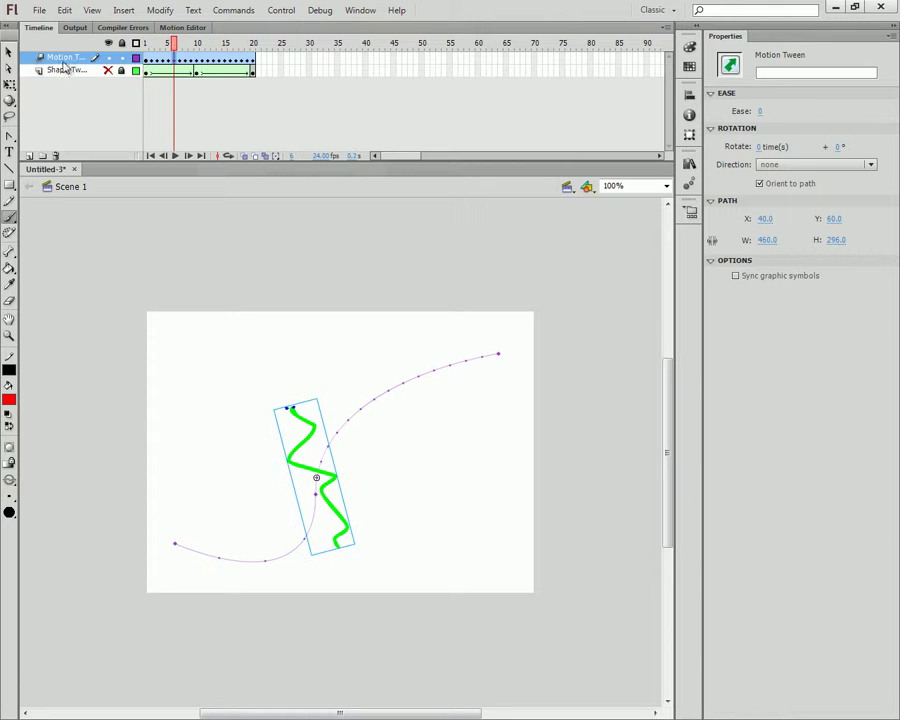
click(12, 57)
key(Return)
click(258, 60)
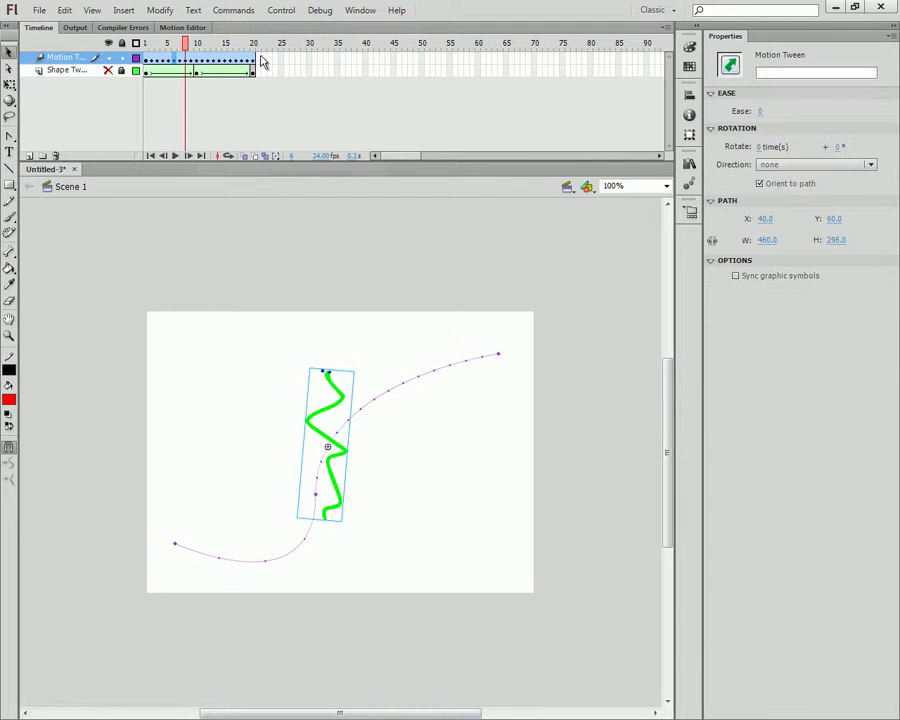